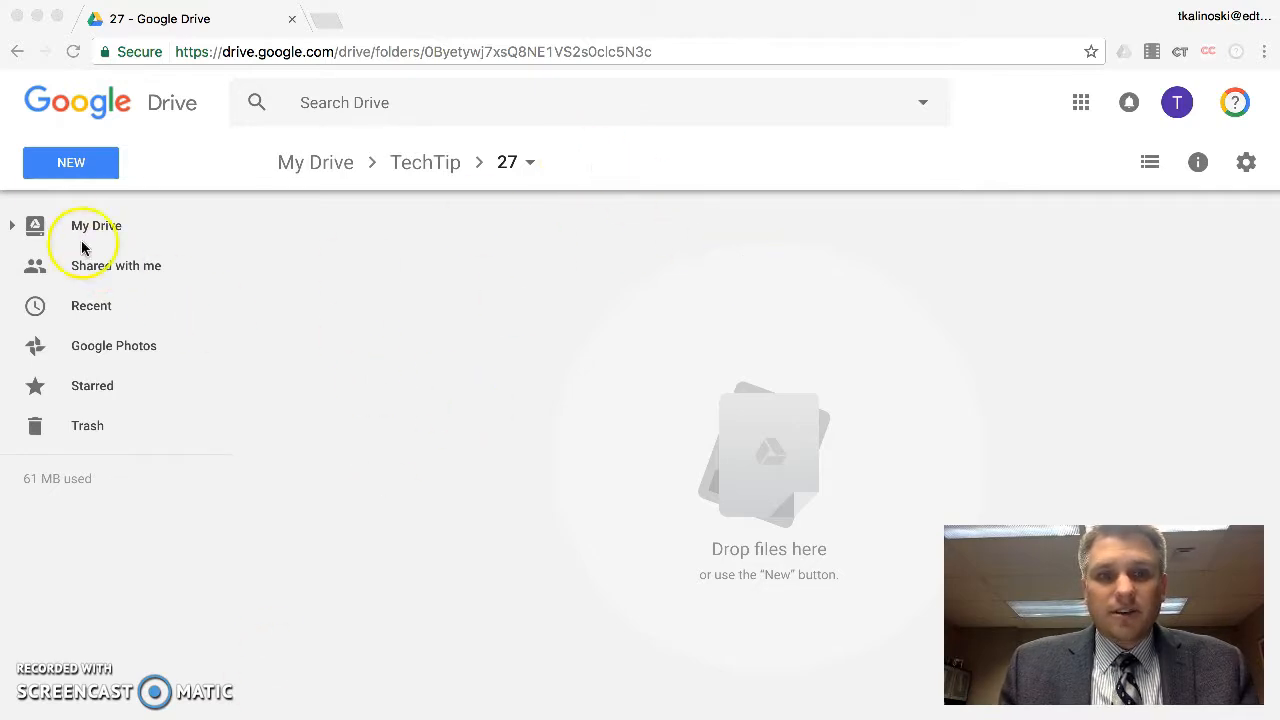
Create a new blank Google Form in the TechTip folder 27
{"action": "left_click", "coordinate": [68, 170]}
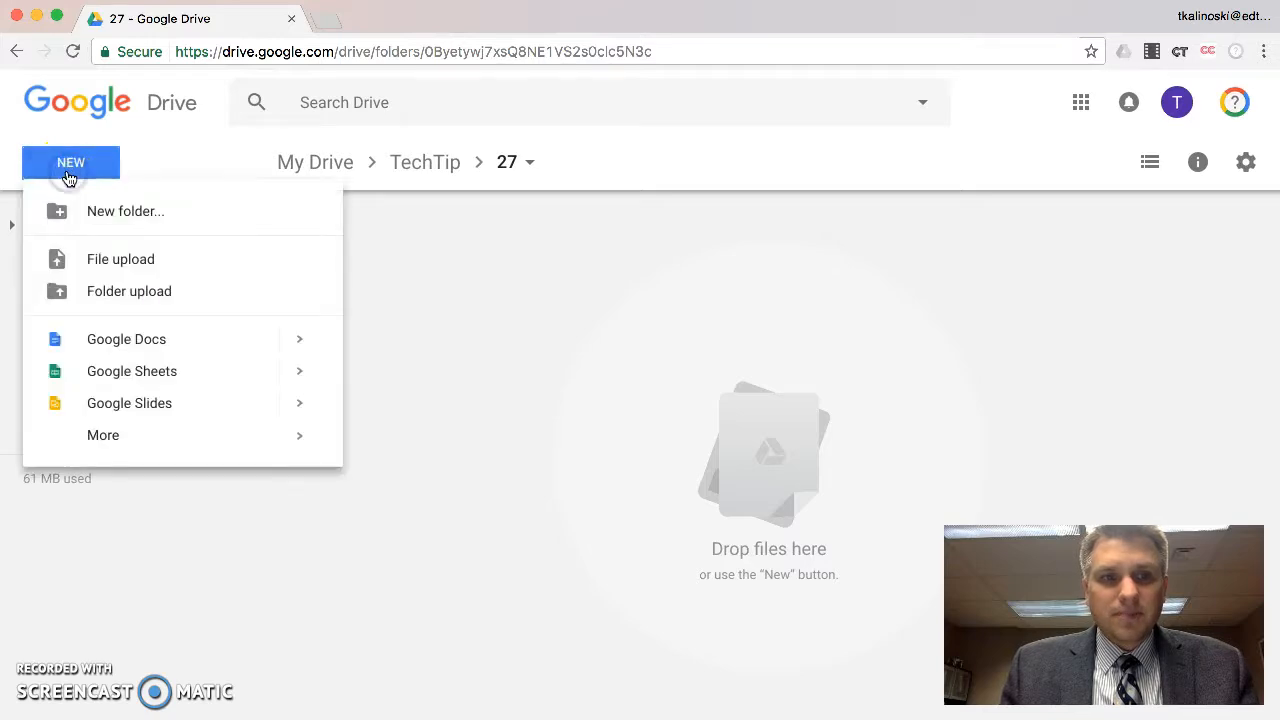
{"action": "left_click", "coordinate": [172, 448]}
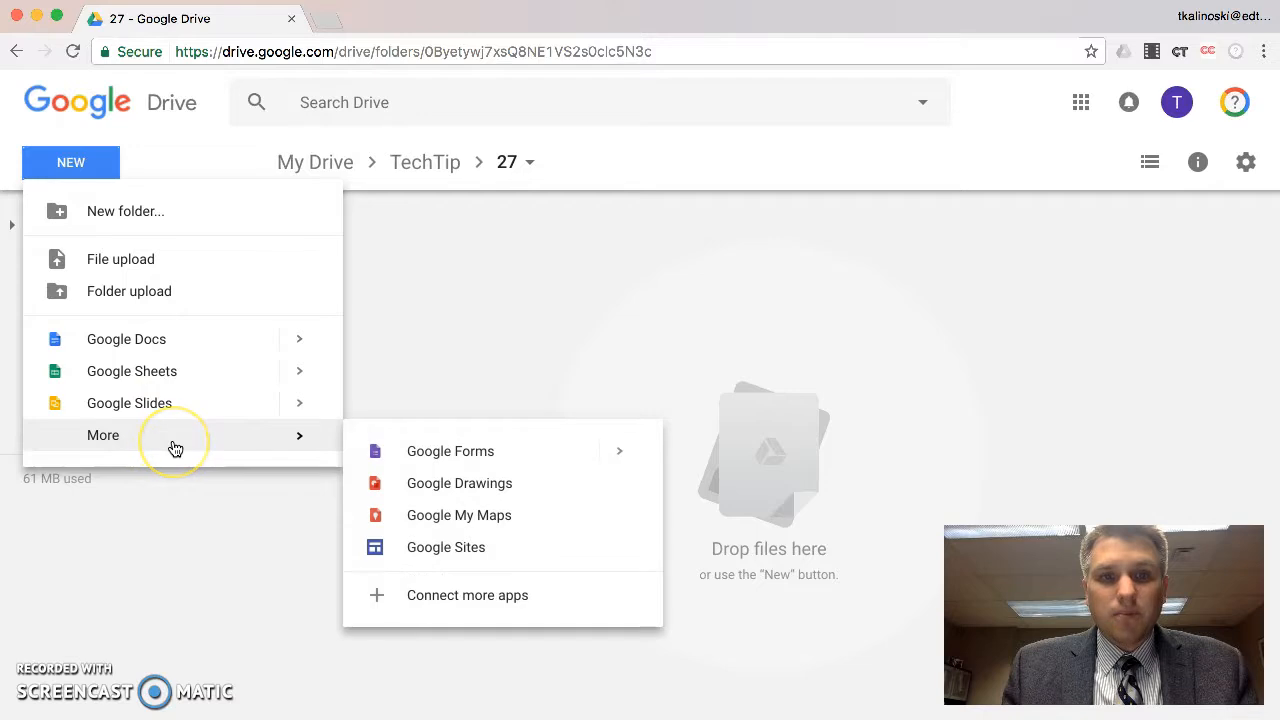
{"action": "left_click", "coordinate": [430, 455]}
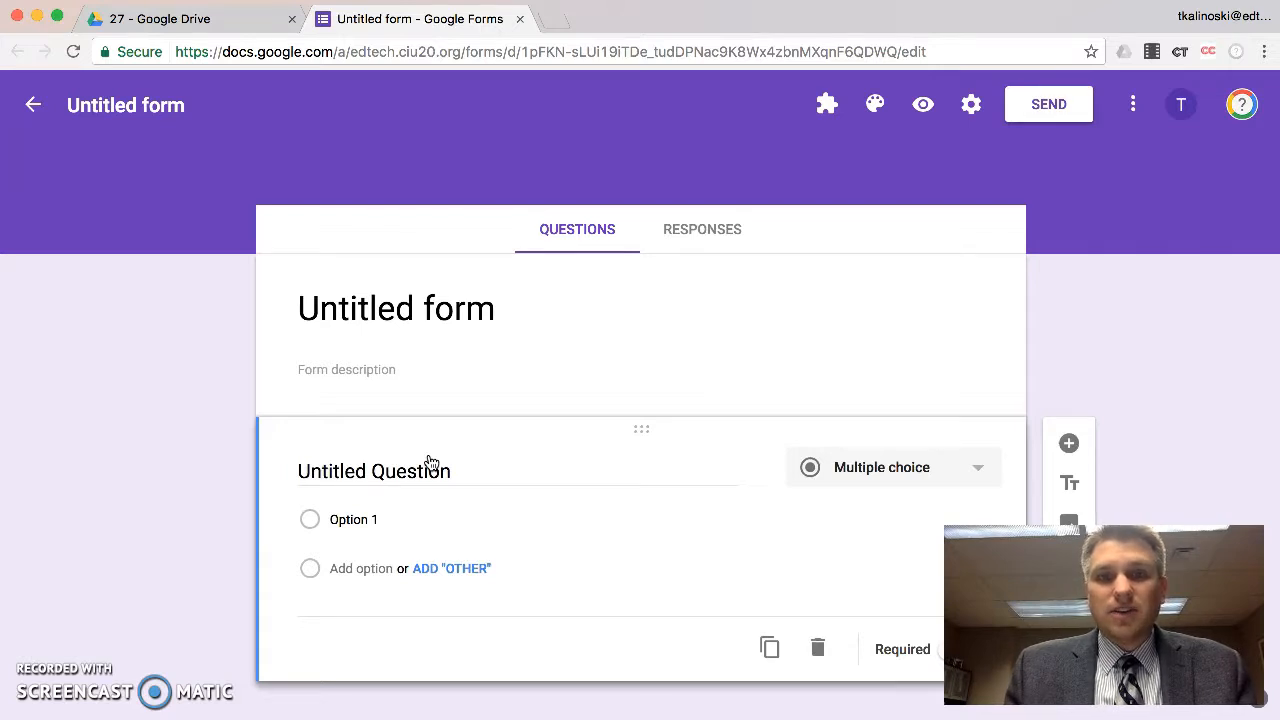
Replace the form's heading with the title "Geography Quiz"
{"action": "left_click", "coordinate": [503, 288]}
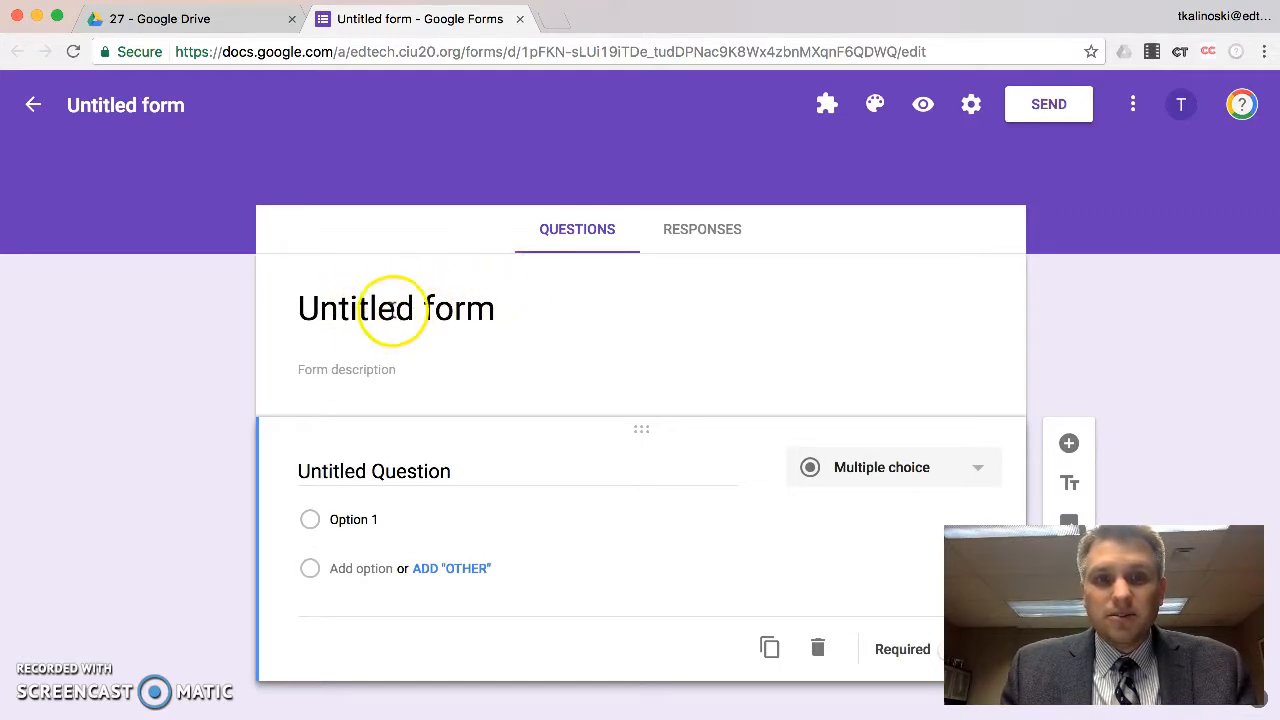
{"action": "left_click", "coordinate": [358, 308]}
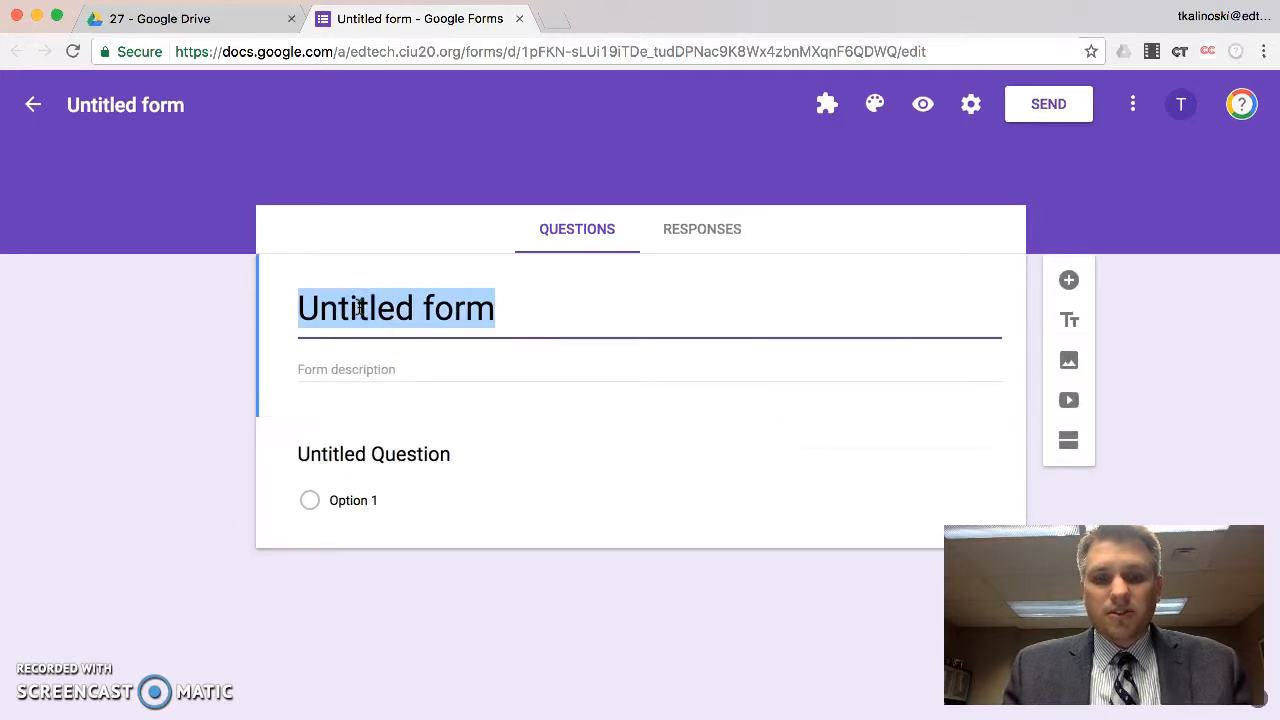
{"action": "type", "text": "Geog"}
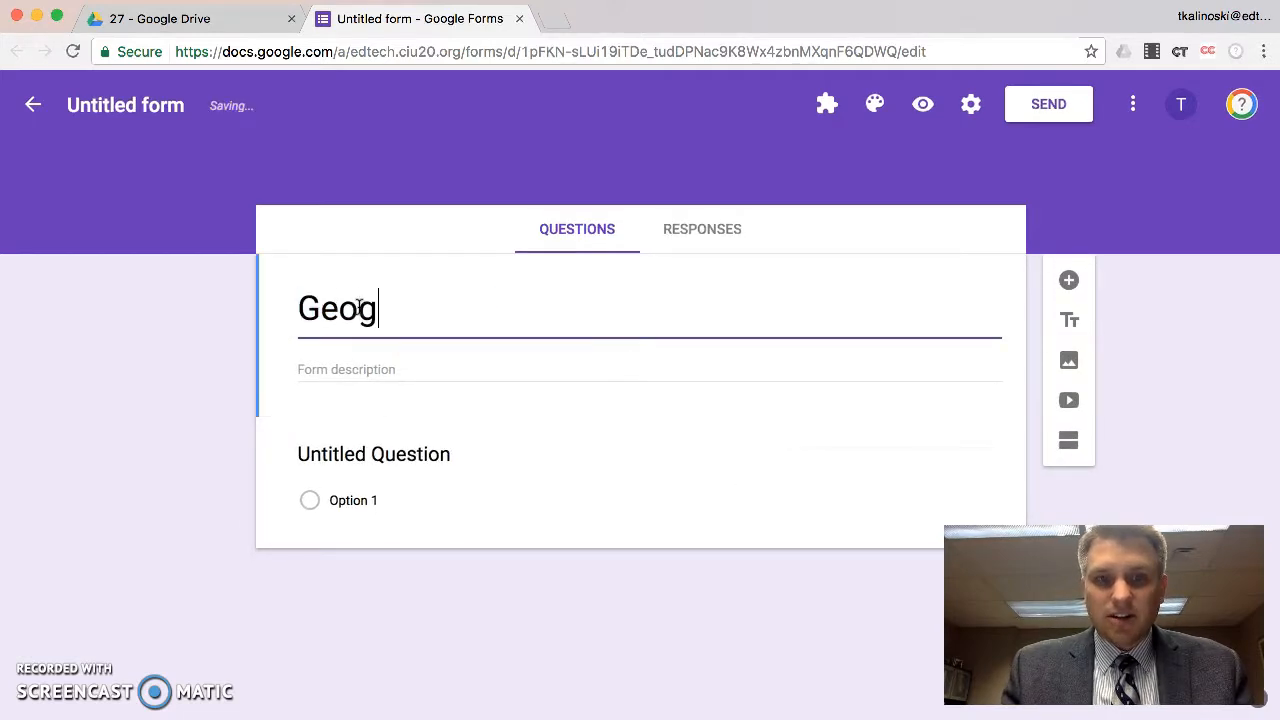
{"action": "type", "text": "ra"}
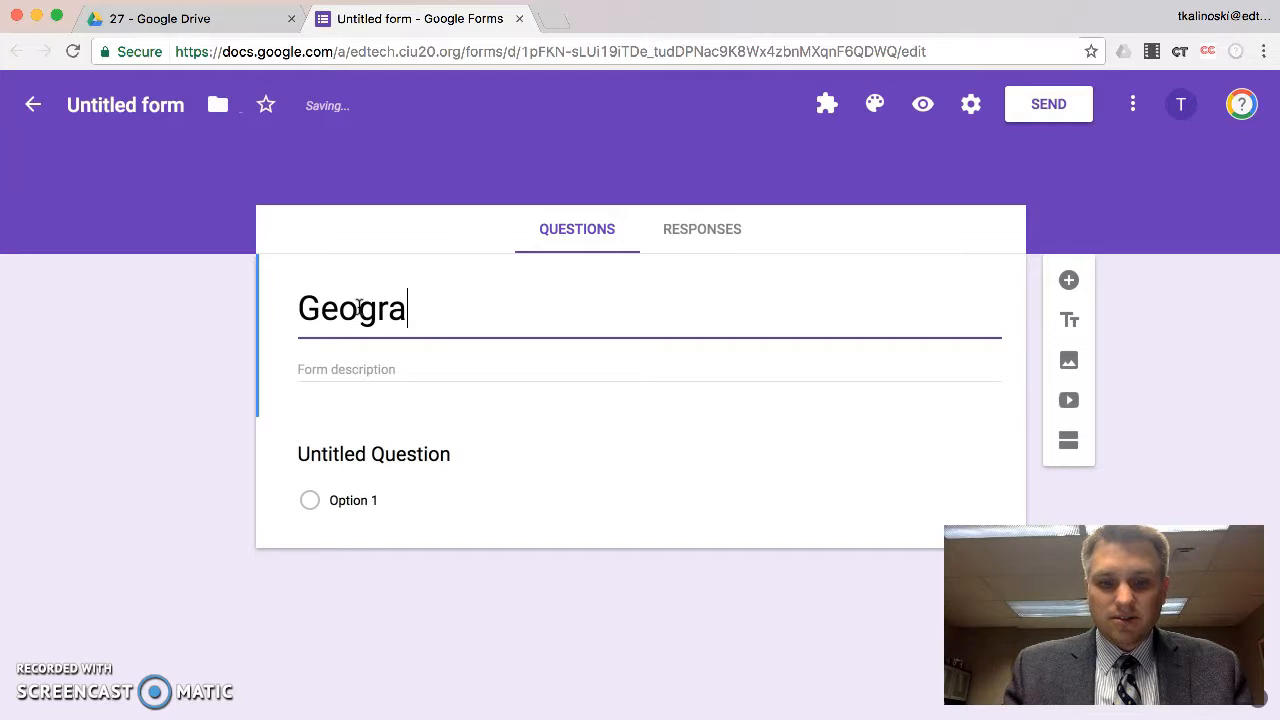
{"action": "type", "text": "phy Quiz"}
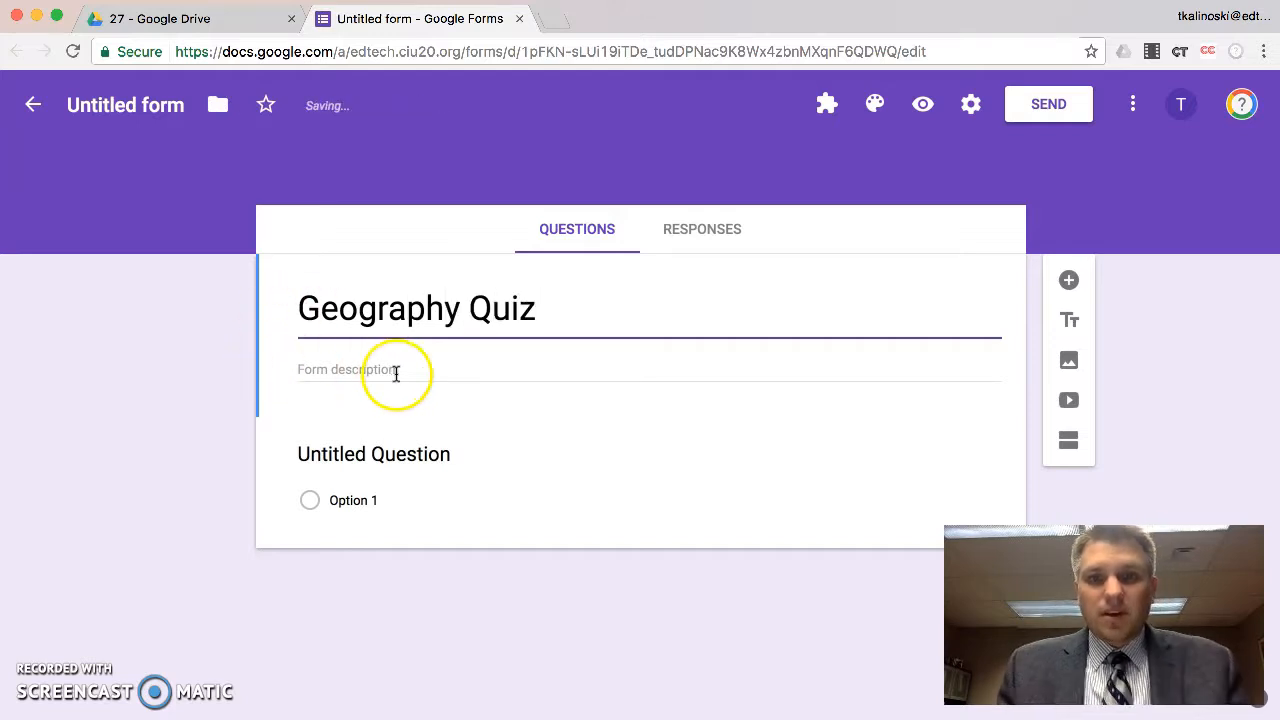
Set the first question's text to "What is the capital of Pennsylvania"
{"action": "left_click", "coordinate": [390, 455]}
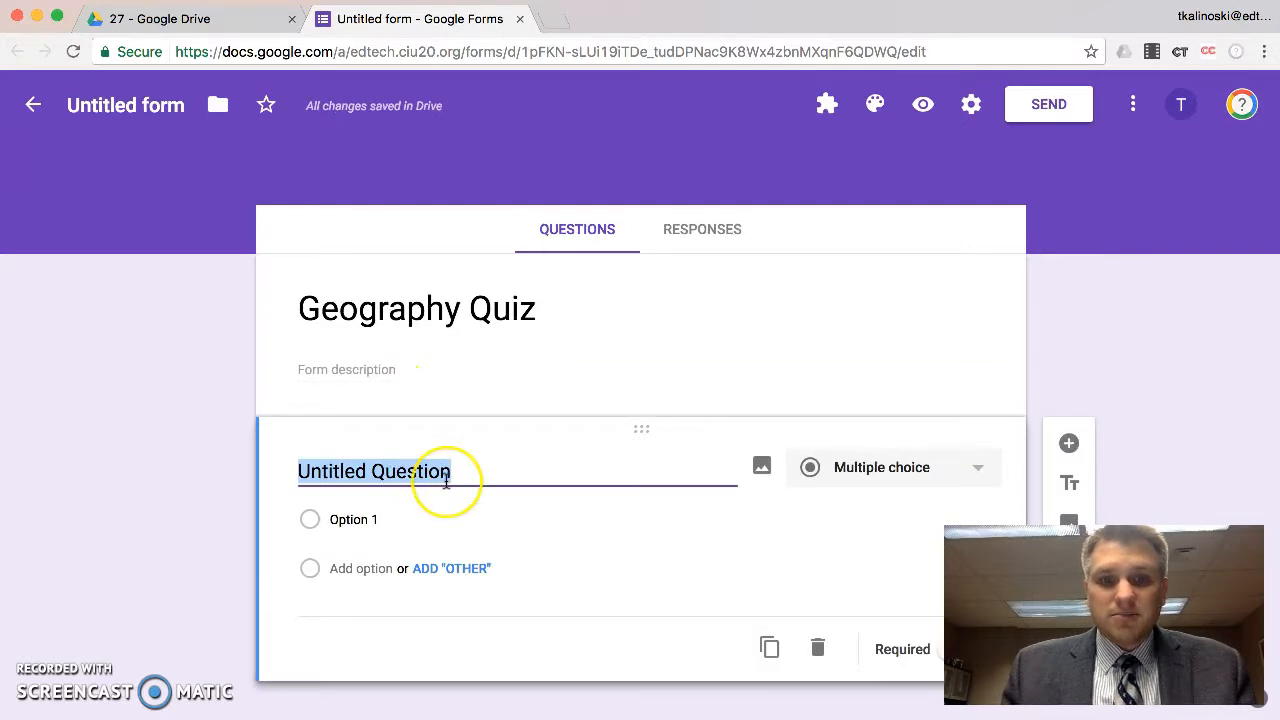
{"action": "type", "text": "What is the c"}
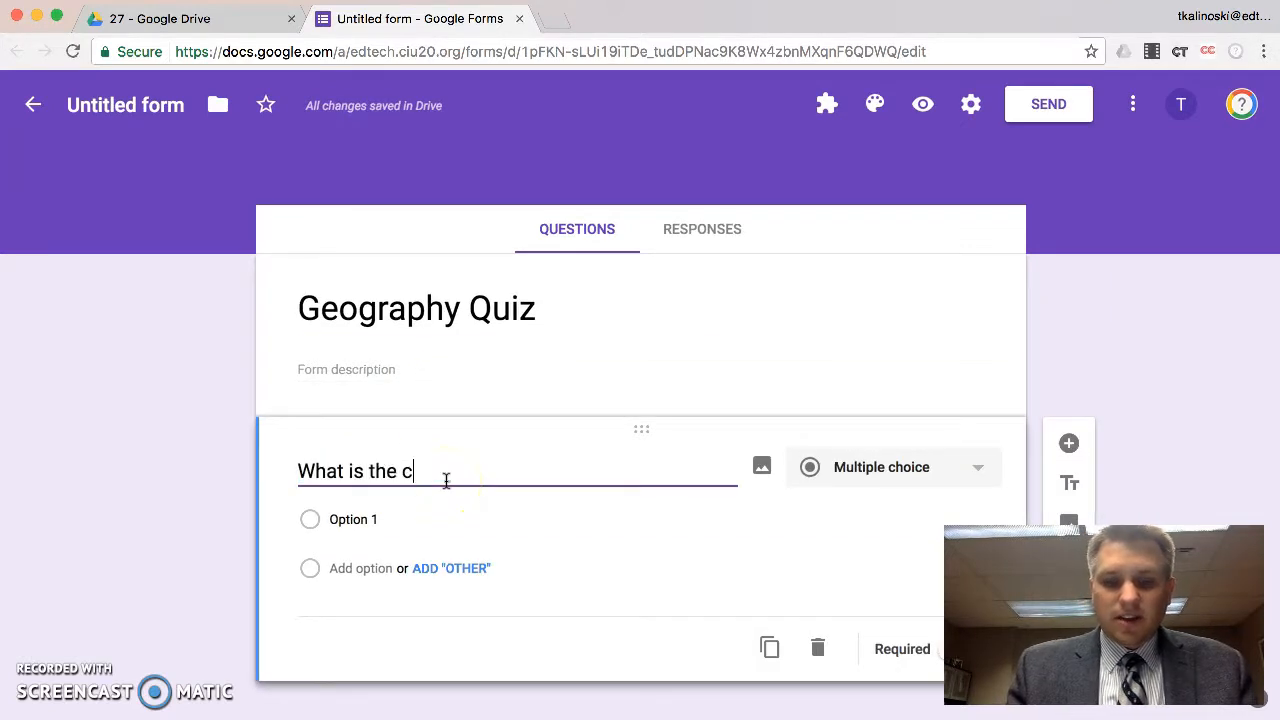
{"action": "type", "text": "apital of Penn"}
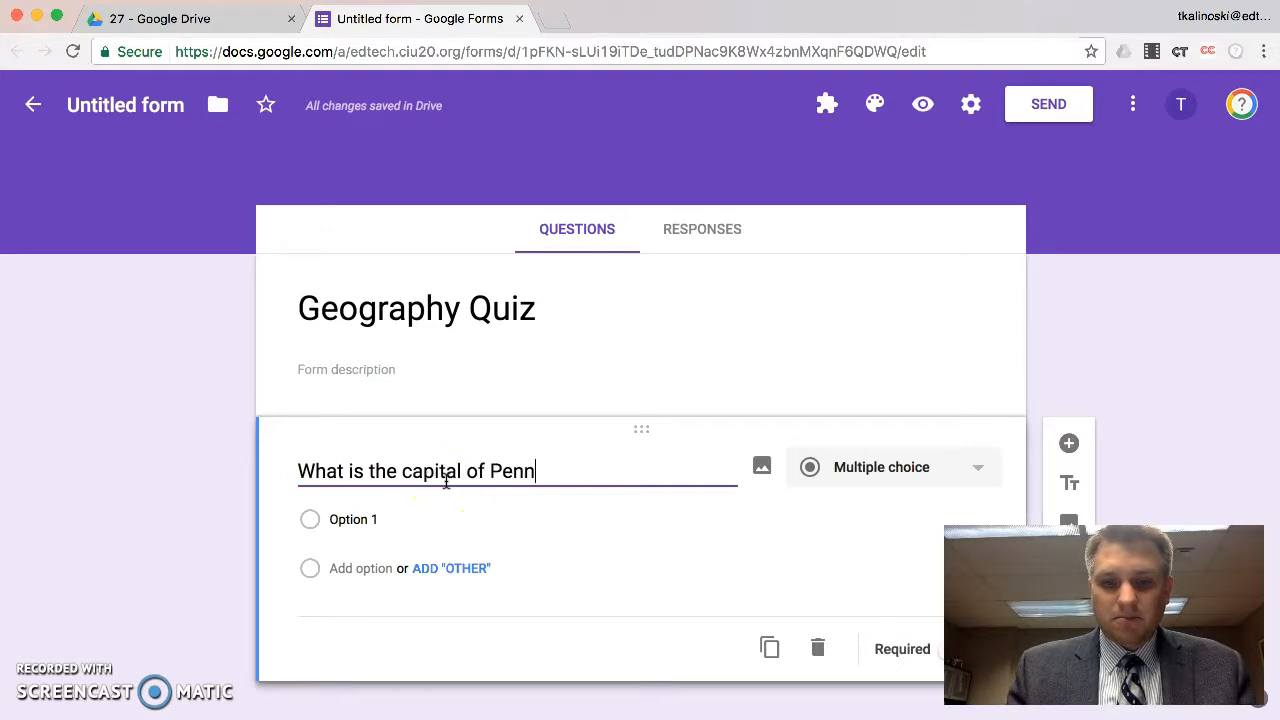
{"action": "type", "text": "sylvania"}
Fill in the Pennsylvania question's answer options as Easton, Nazareth and Harrisburg
{"action": "left_click", "coordinate": [340, 519]}
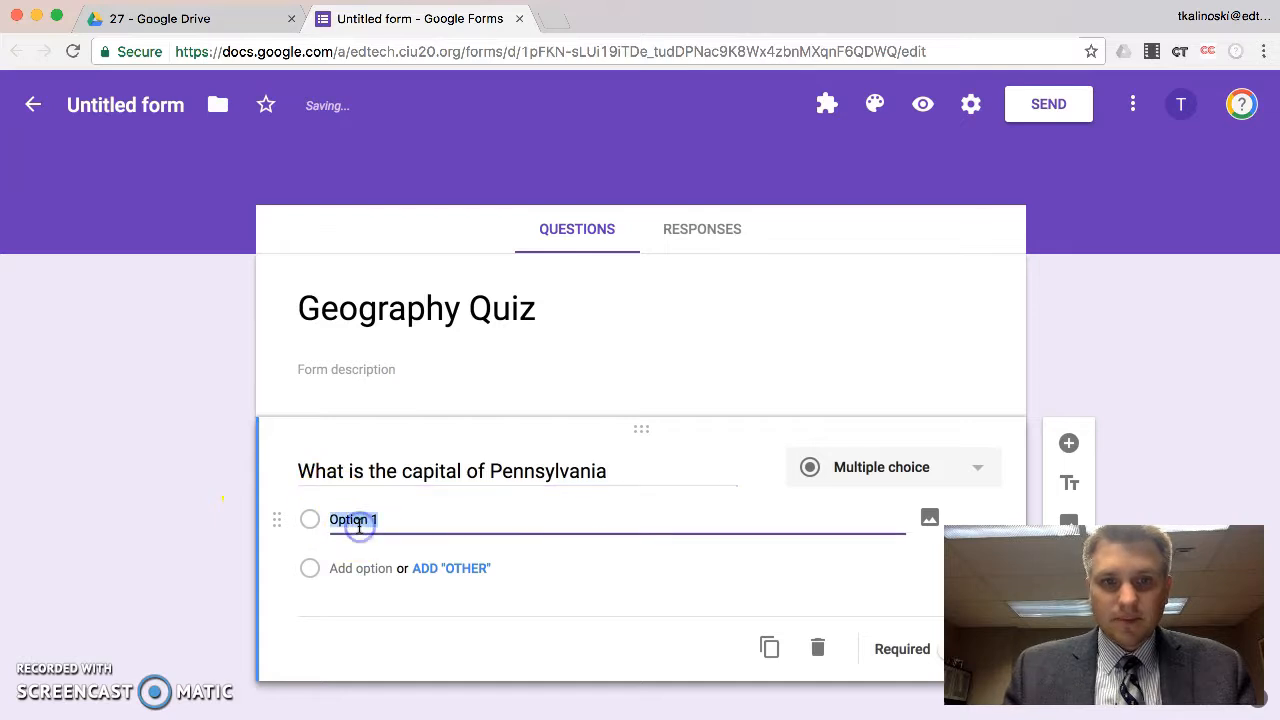
{"action": "type", "text": "Easton"}
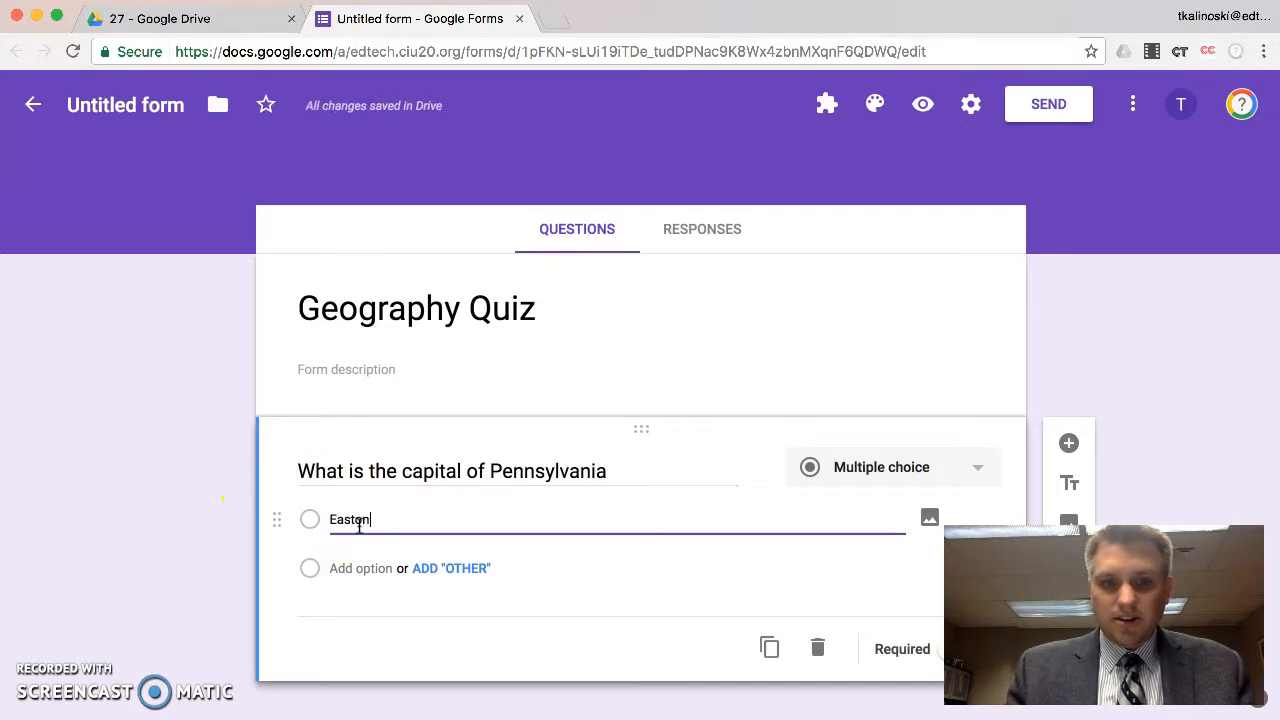
{"action": "left_click", "coordinate": [357, 568]}
{"action": "type", "text": "Nazareth"}
{"action": "left_click", "coordinate": [355, 620]}
{"action": "type", "text": "Harrisburg"}
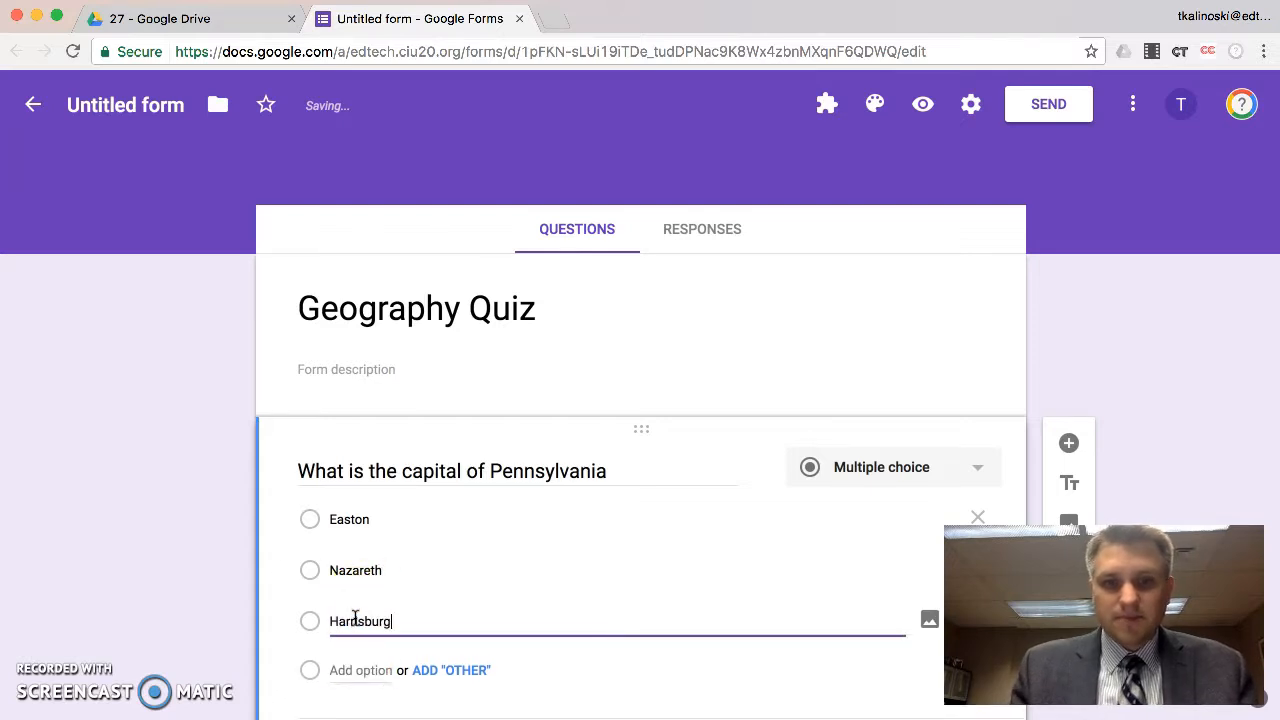
{"action": "scroll", "coordinate": [531, 504], "scroll_direction": "down", "scroll_amount": 2}
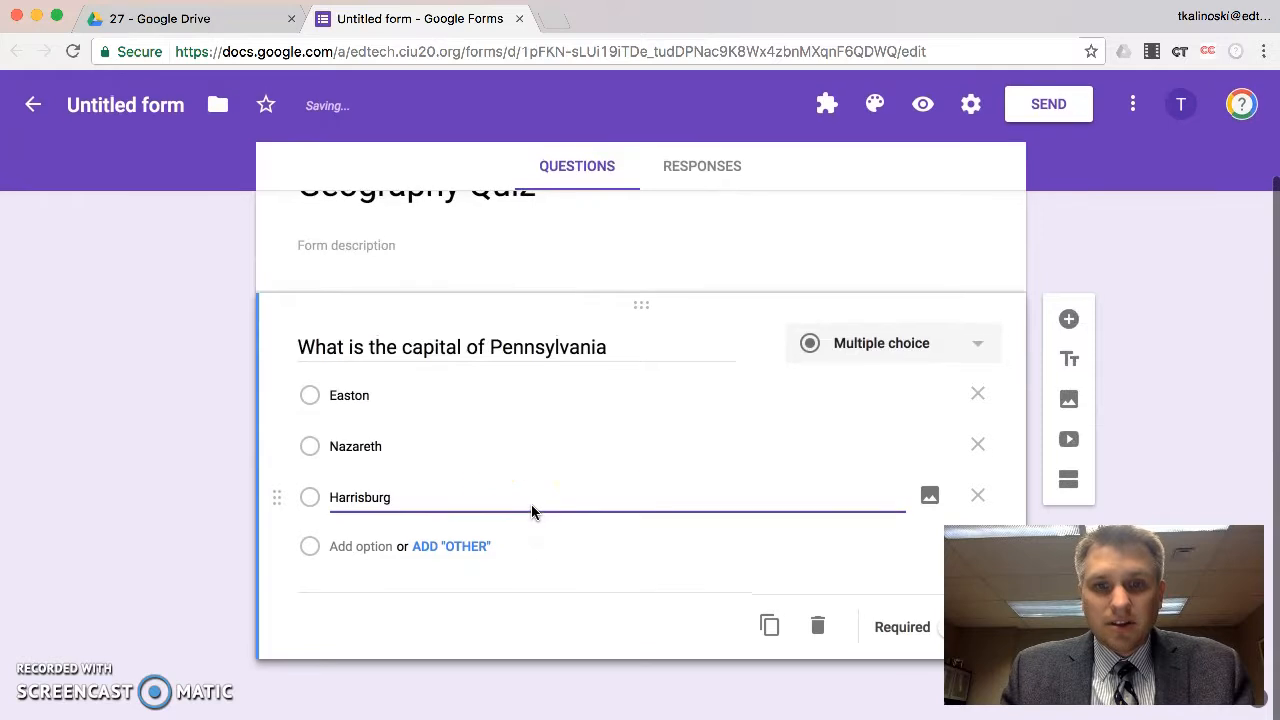
{"action": "left_click", "coordinate": [432, 531]}
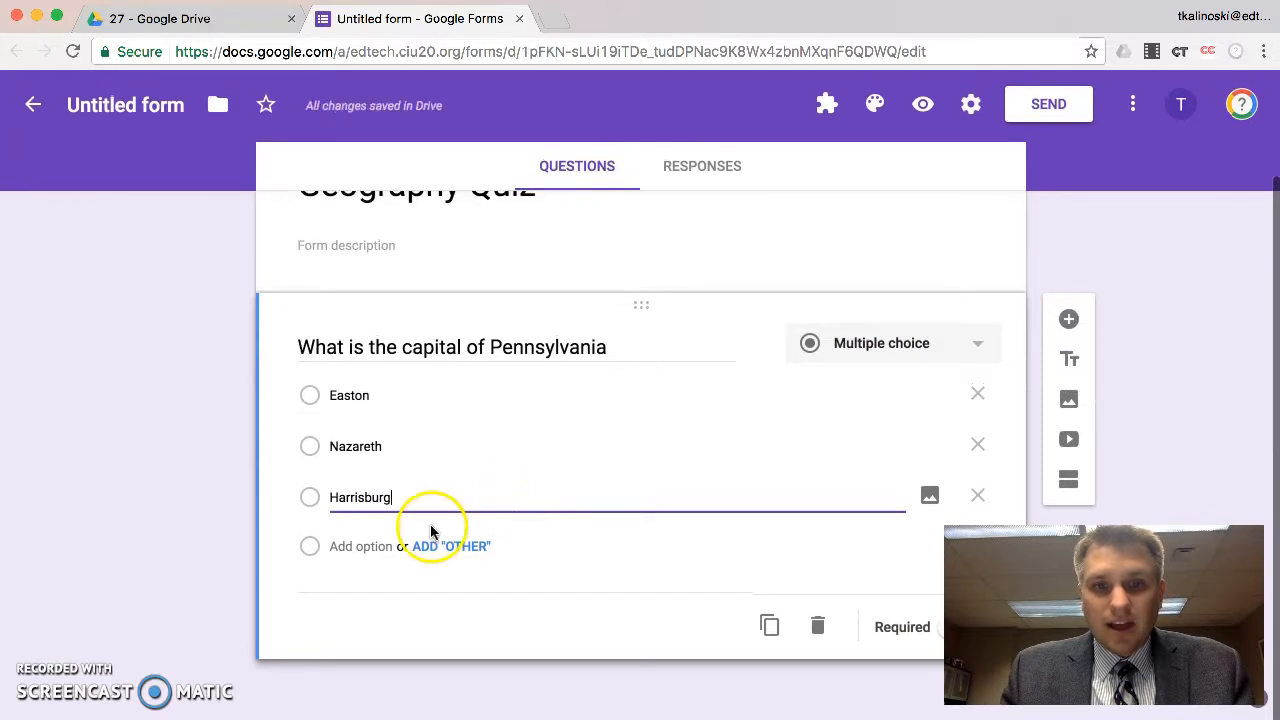
Add a second multiple-choice question reading "What is the Capital of the United States"
{"action": "left_click", "coordinate": [1069, 321]}
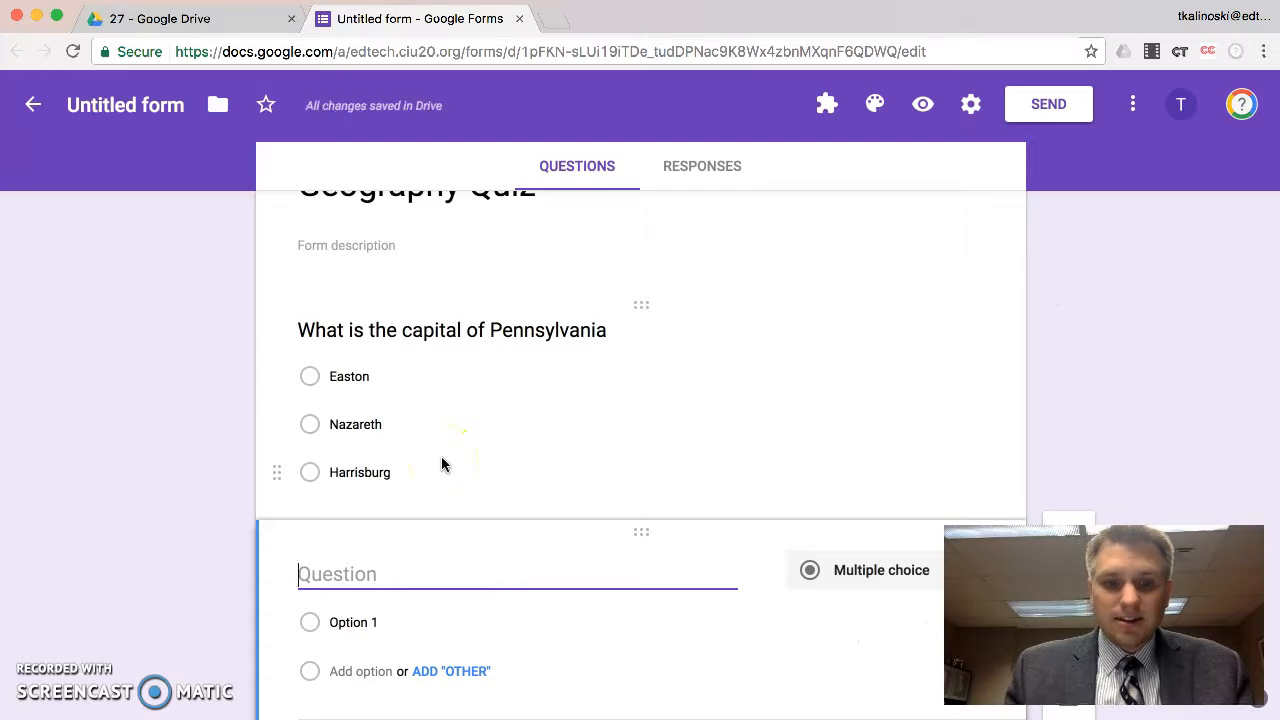
{"action": "type", "text": "What is the "}
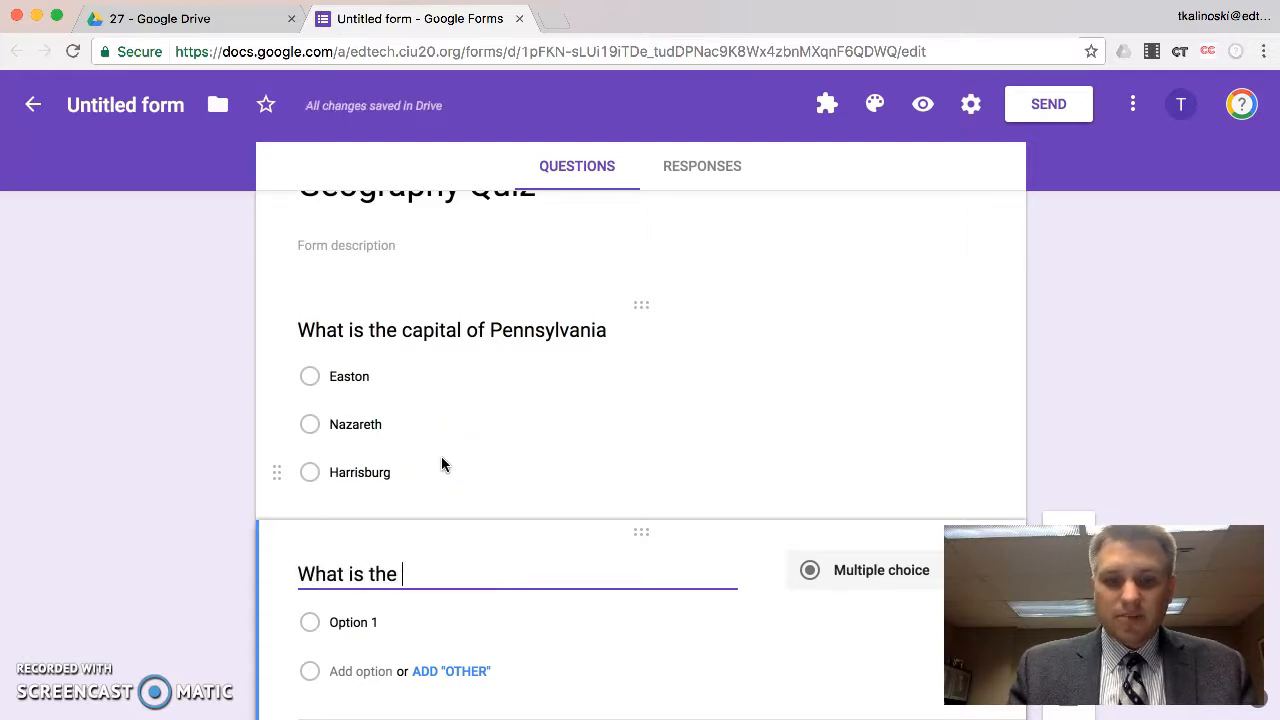
{"action": "type", "text": "Capital of t"}
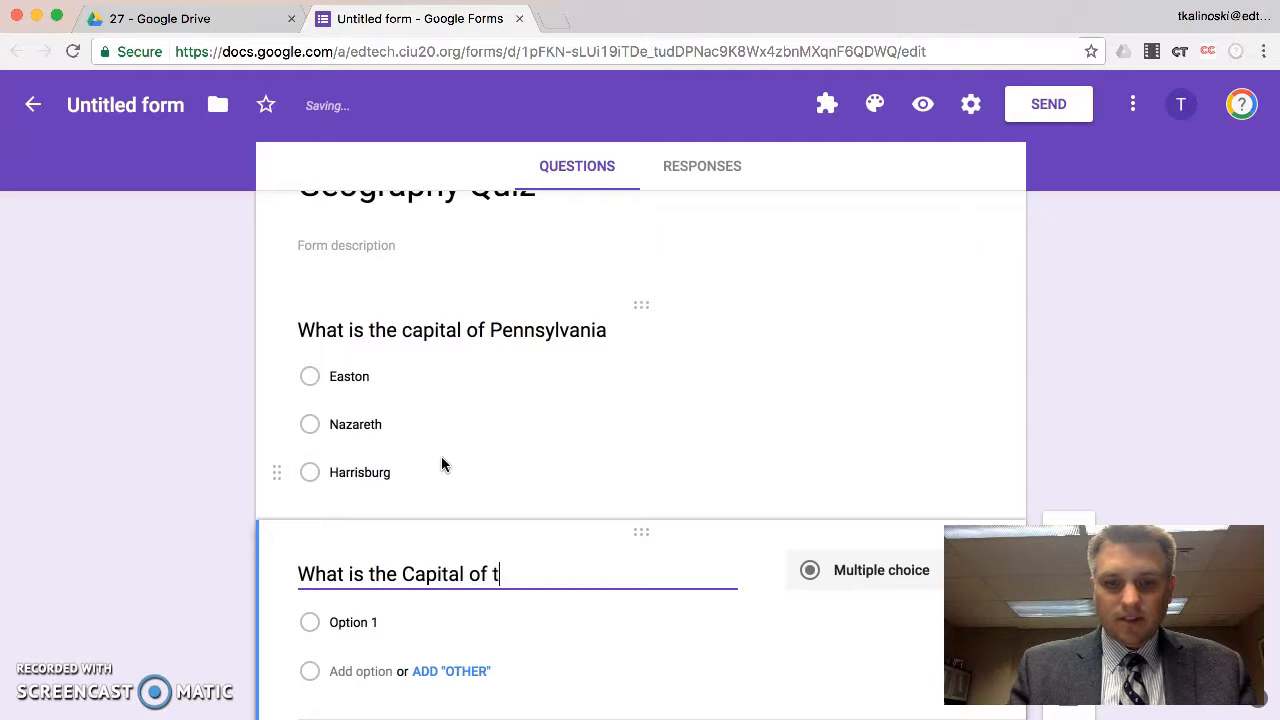
{"action": "type", "text": "he United States"}
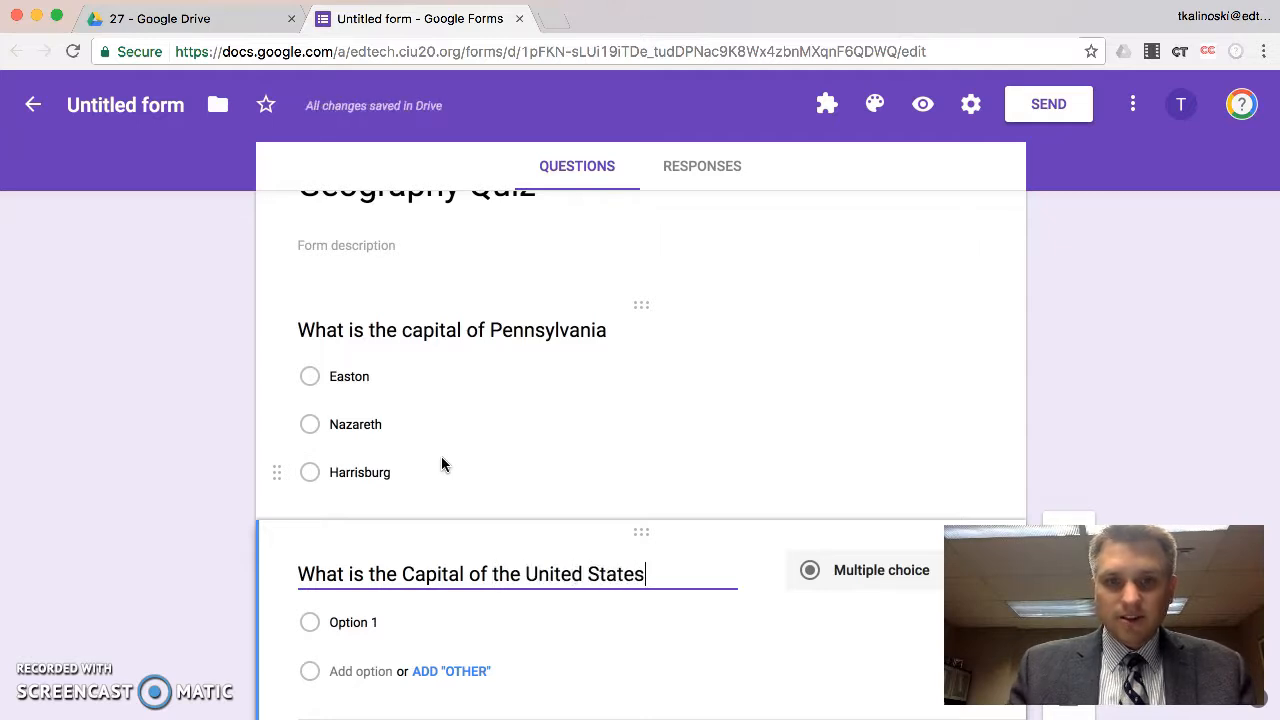
Fill in the United States question's answer options as Washington, New York and Washington DC
{"action": "left_click", "coordinate": [363, 625]}
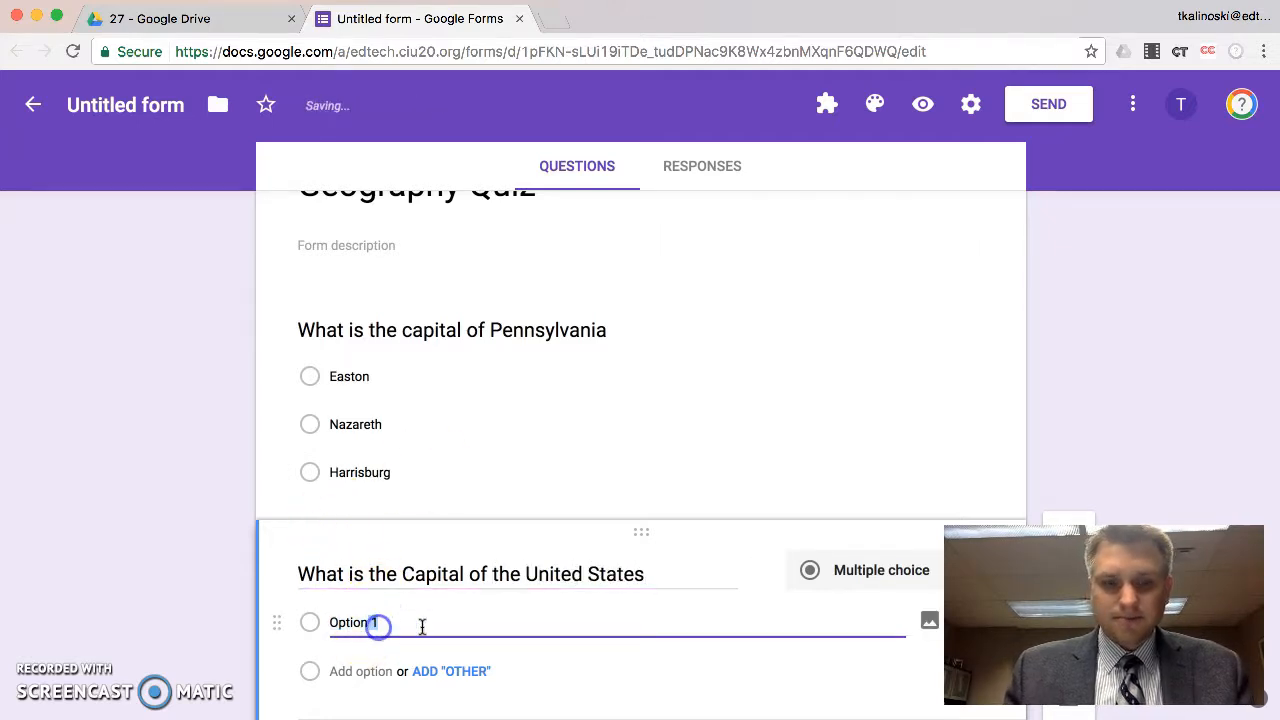
{"action": "double_click", "coordinate": [354, 627]}
{"action": "left_click", "coordinate": [345, 628]}
{"action": "left_click_drag", "start_coordinate": [415, 624], "coordinate": [278, 610]}
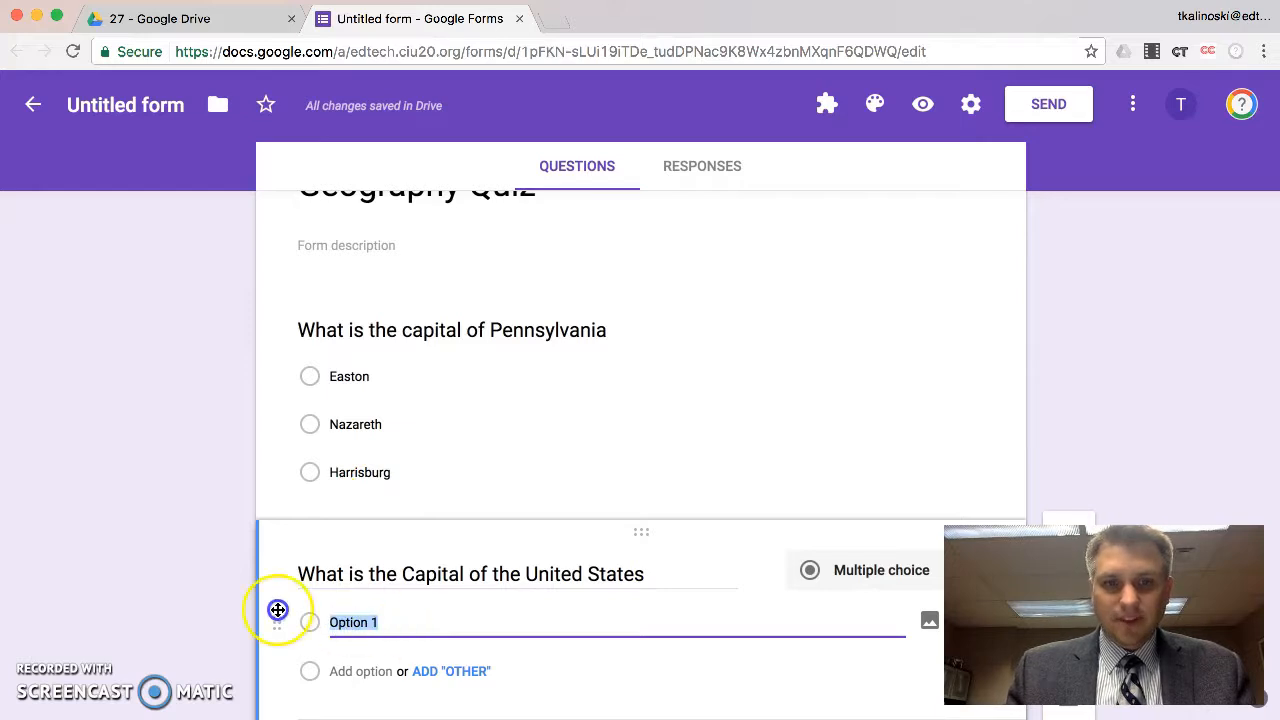
{"action": "type", "text": "Washington"}
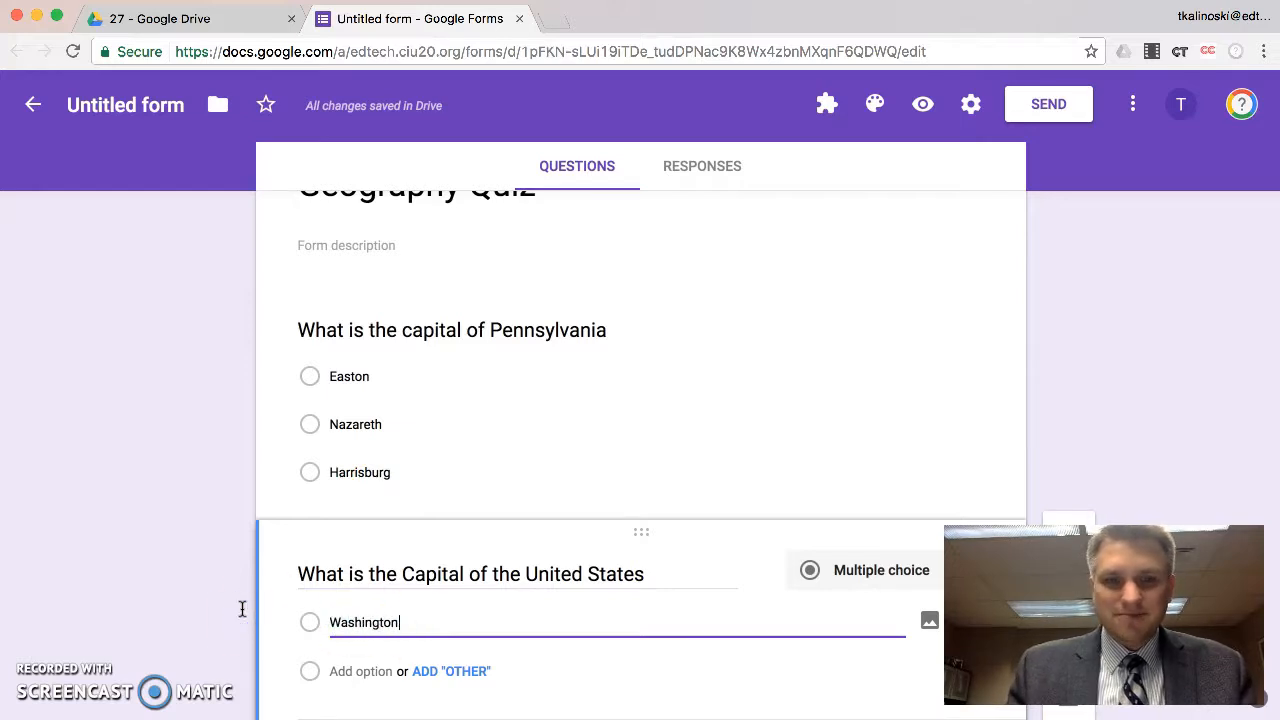
{"action": "left_click", "coordinate": [363, 673]}
{"action": "type", "text": "N"}
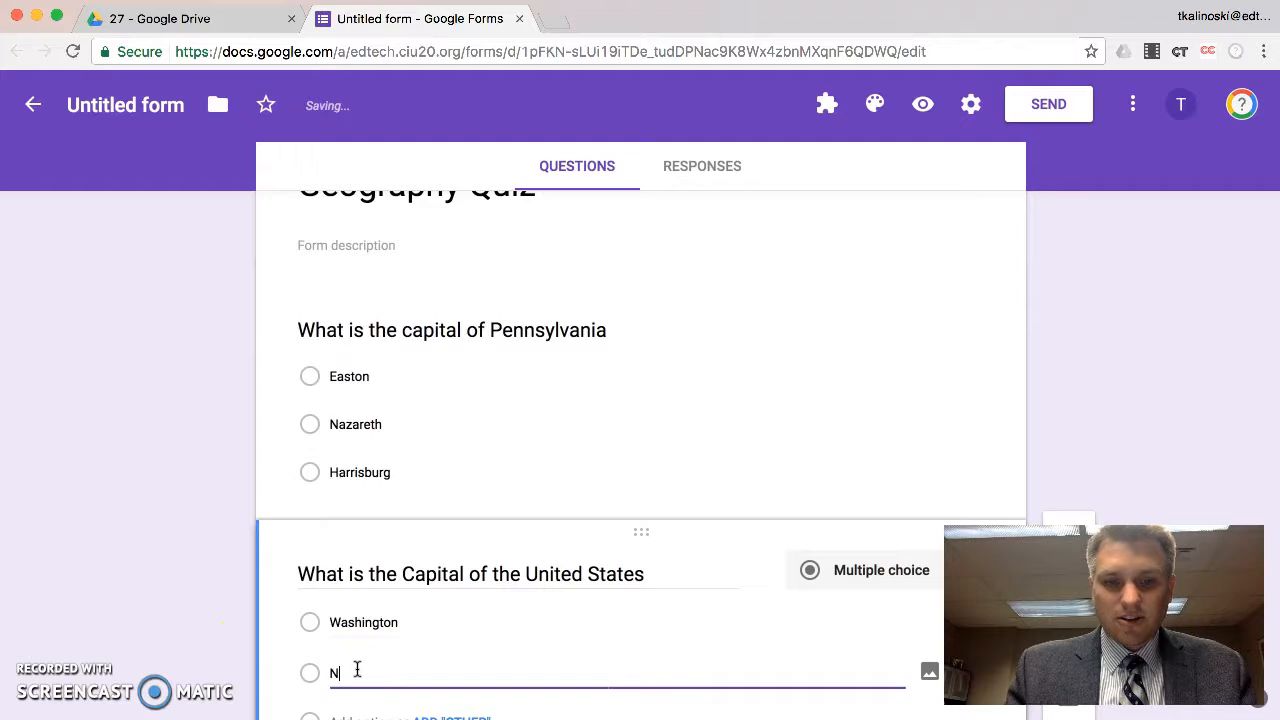
{"action": "type", "text": "ew York"}
{"action": "scroll", "coordinate": [400, 610], "scroll_direction": "down", "scroll_amount": 2}
{"action": "left_click", "coordinate": [356, 624]}
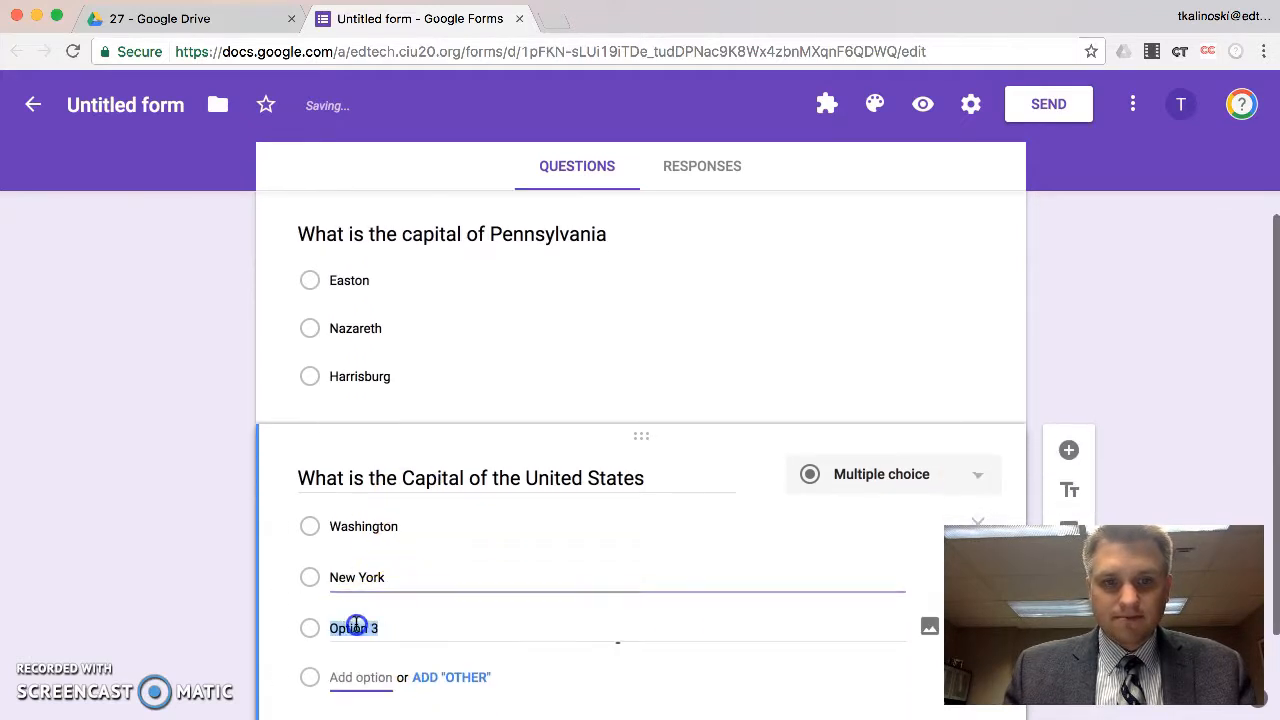
{"action": "type", "text": "Washington D"}
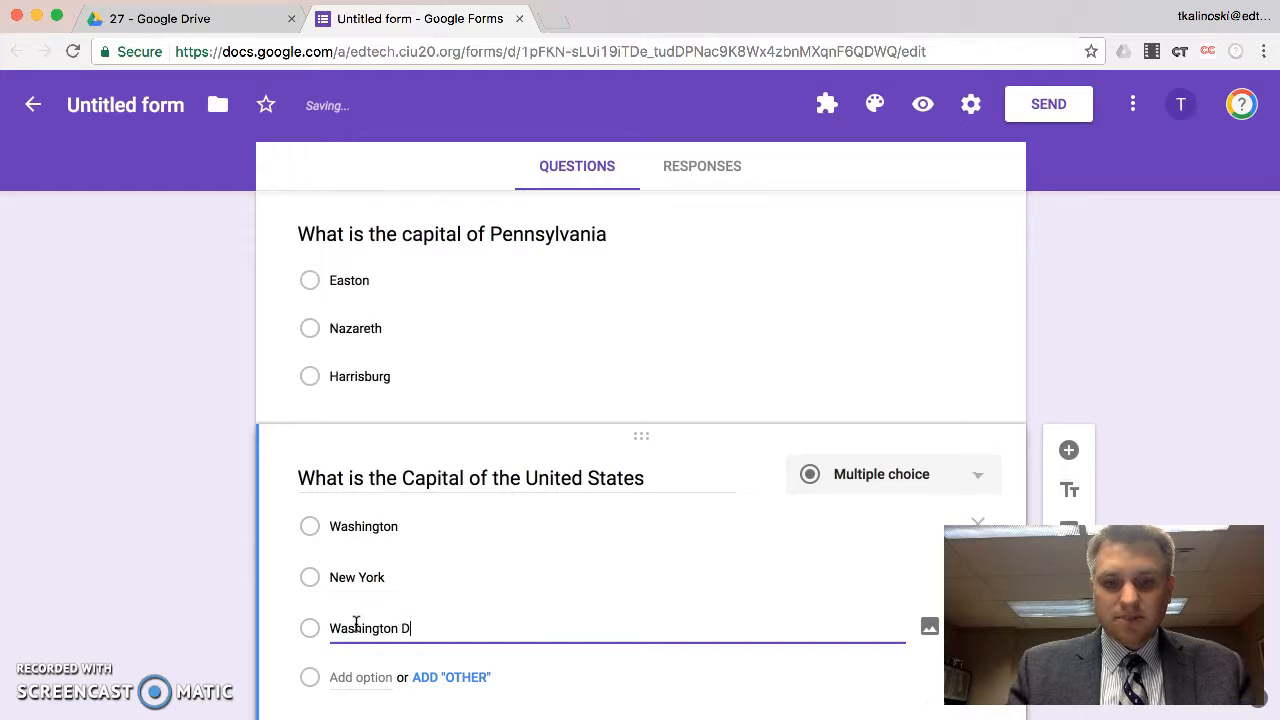
{"action": "type", "text": "C"}
{"action": "scroll", "coordinate": [435, 510], "scroll_direction": "down", "scroll_amount": 1}
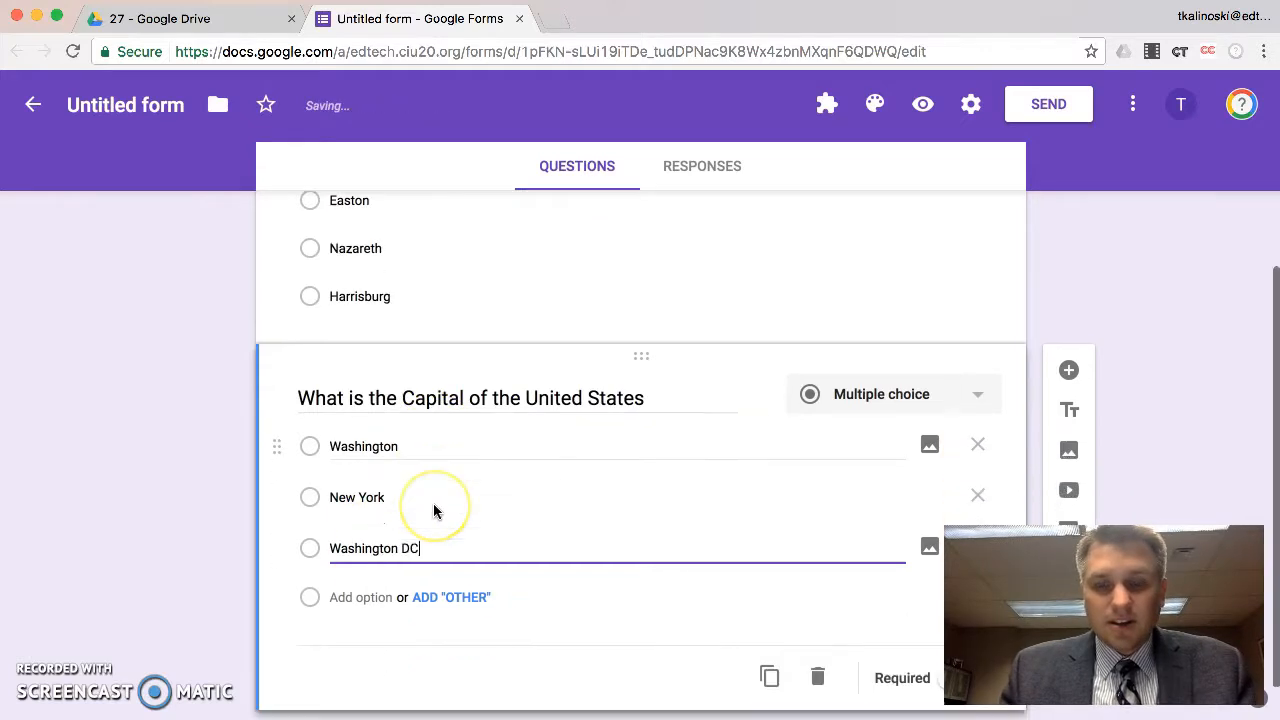
{"action": "scroll", "coordinate": [433, 503], "scroll_direction": "up", "scroll_amount": 2}
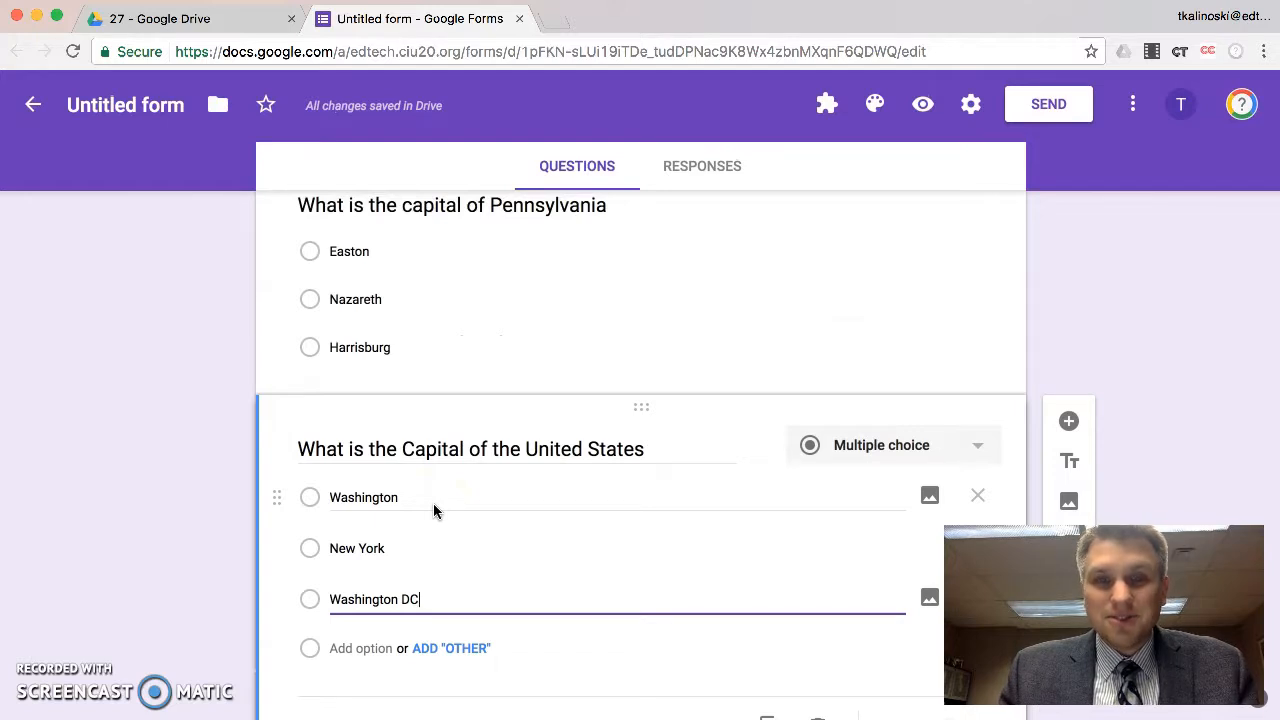
{"action": "left_click", "coordinate": [450, 457]}
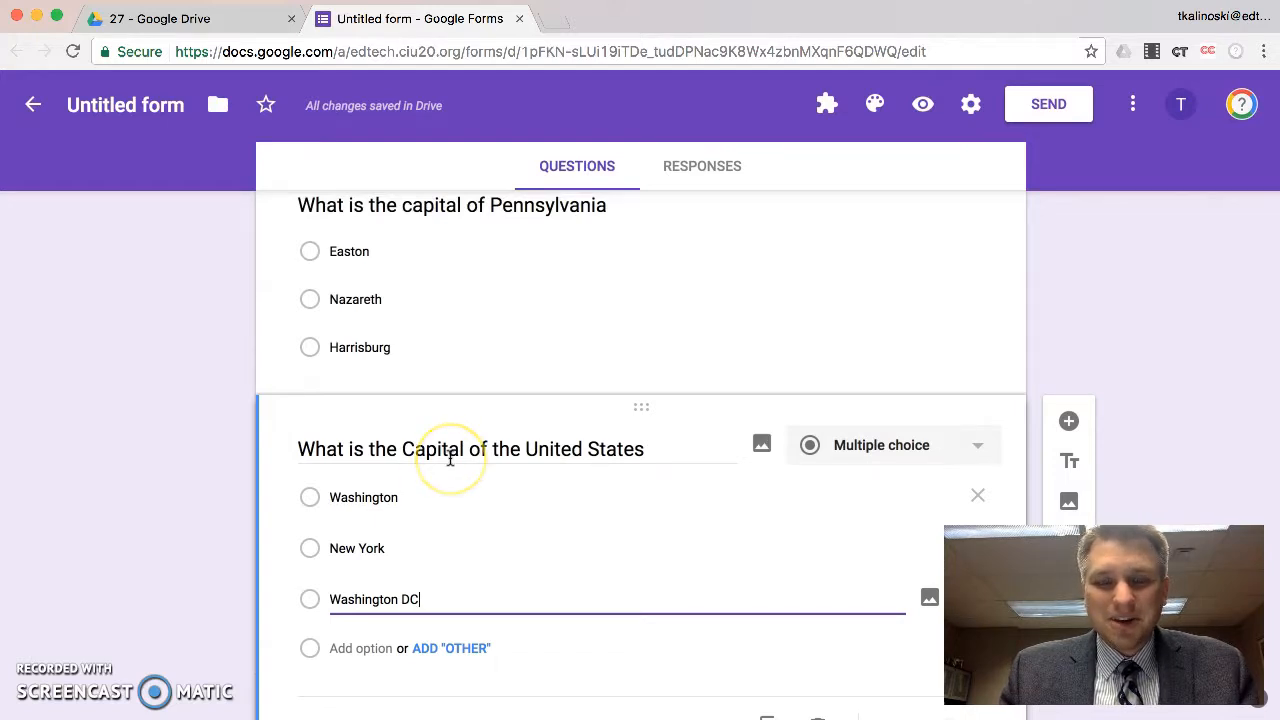
{"action": "scroll", "coordinate": [450, 458], "scroll_direction": "down", "scroll_amount": 1}
{"action": "scroll", "coordinate": [450, 458], "scroll_direction": "up", "scroll_amount": 5}
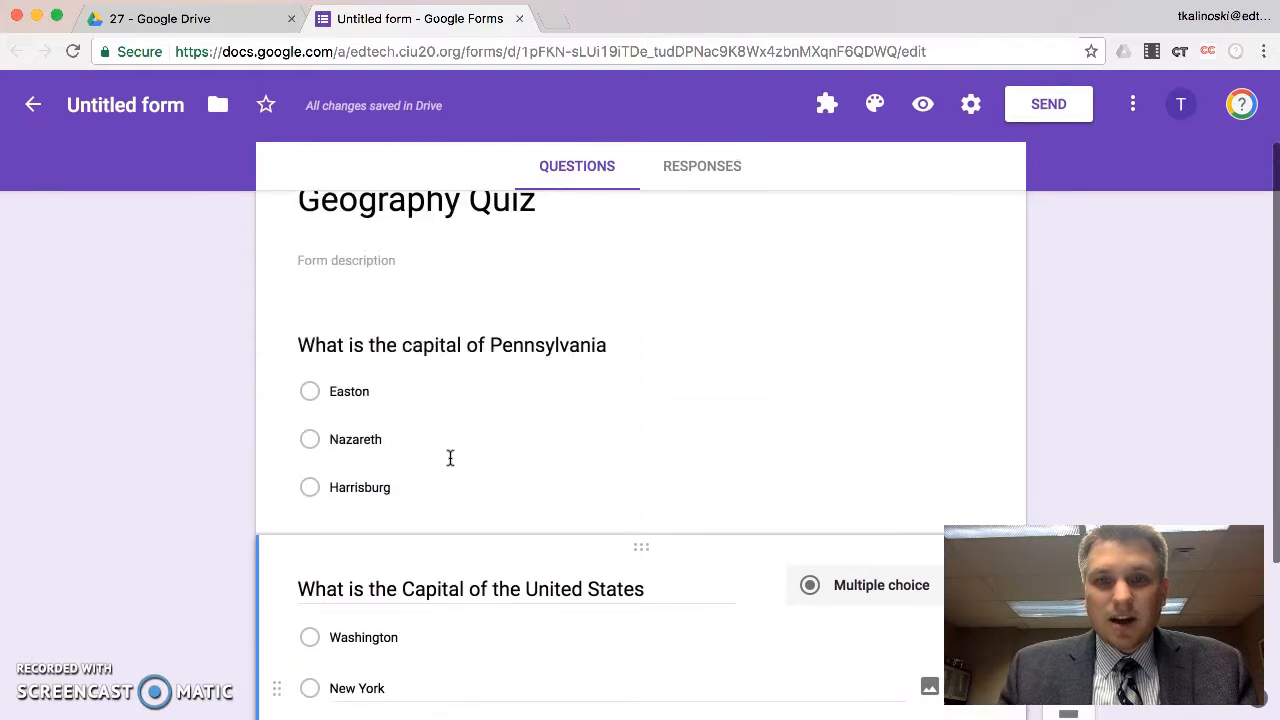
{"action": "left_click", "coordinate": [530, 312]}
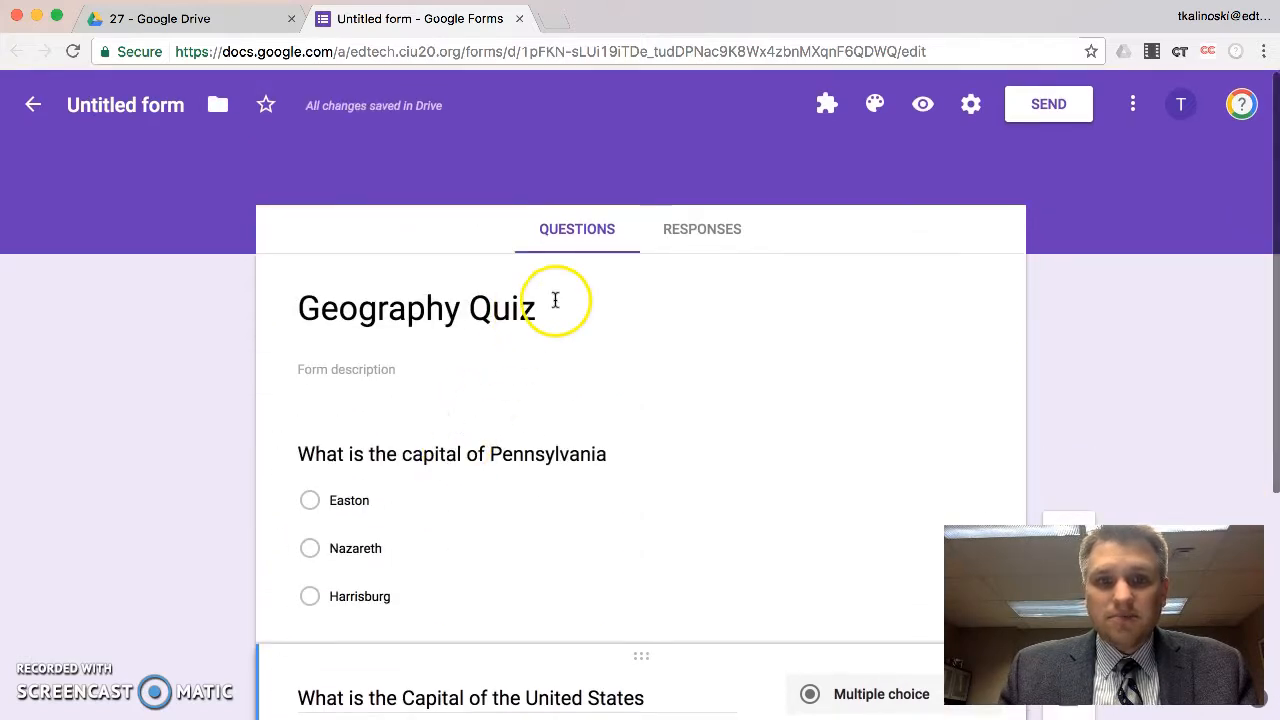
In the form's general settings, turn on collecting respondents' email addresses
{"action": "left_click", "coordinate": [970, 110]}
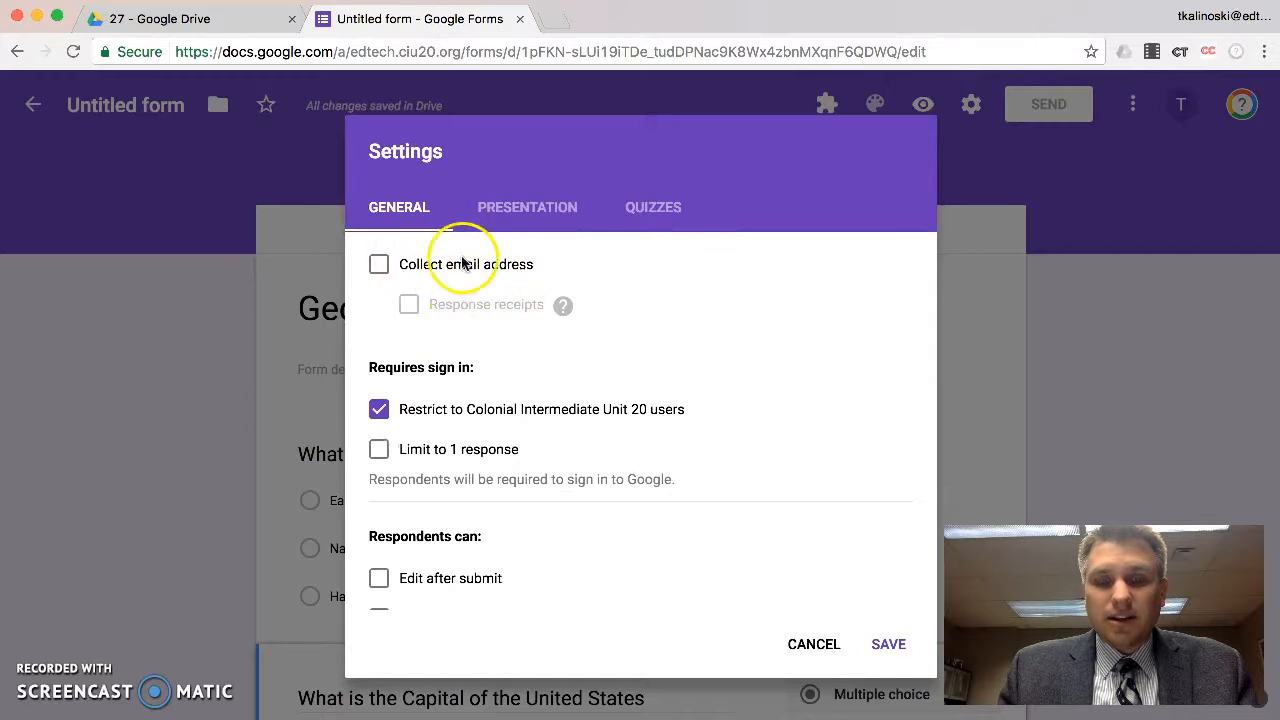
{"action": "left_click", "coordinate": [428, 270]}
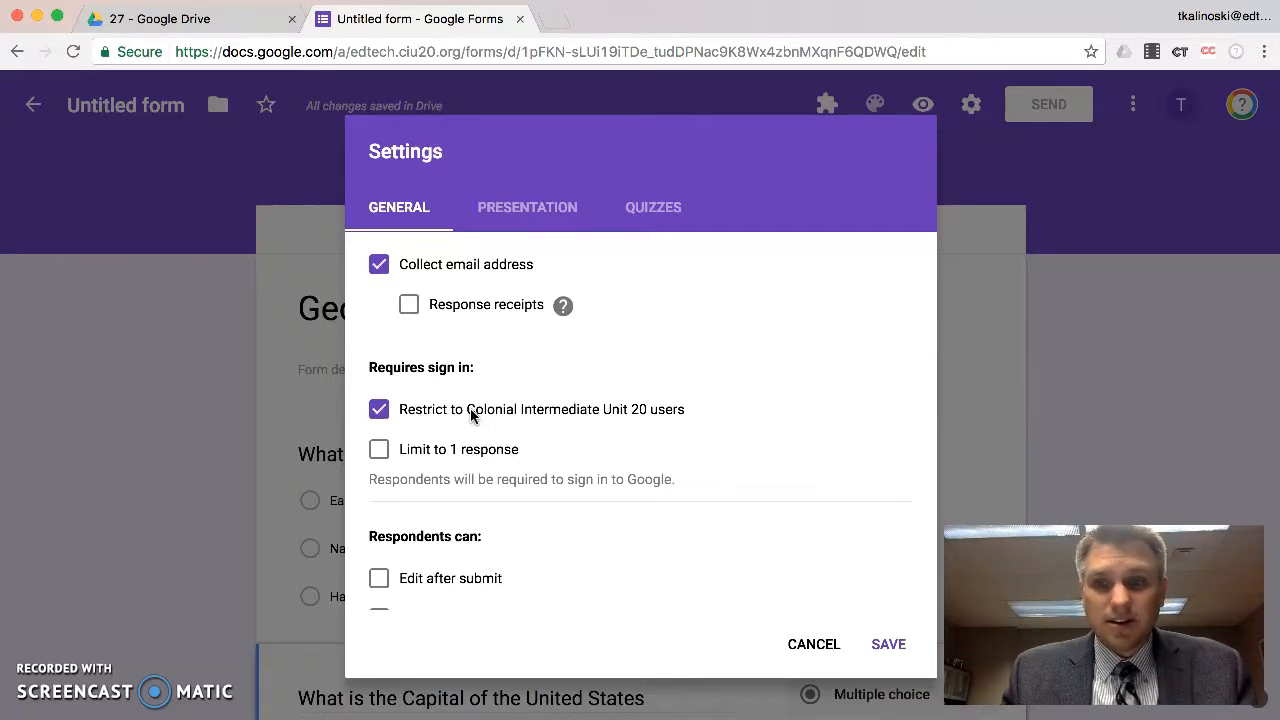
{"action": "scroll", "coordinate": [474, 430], "scroll_direction": "down", "scroll_amount": 1}
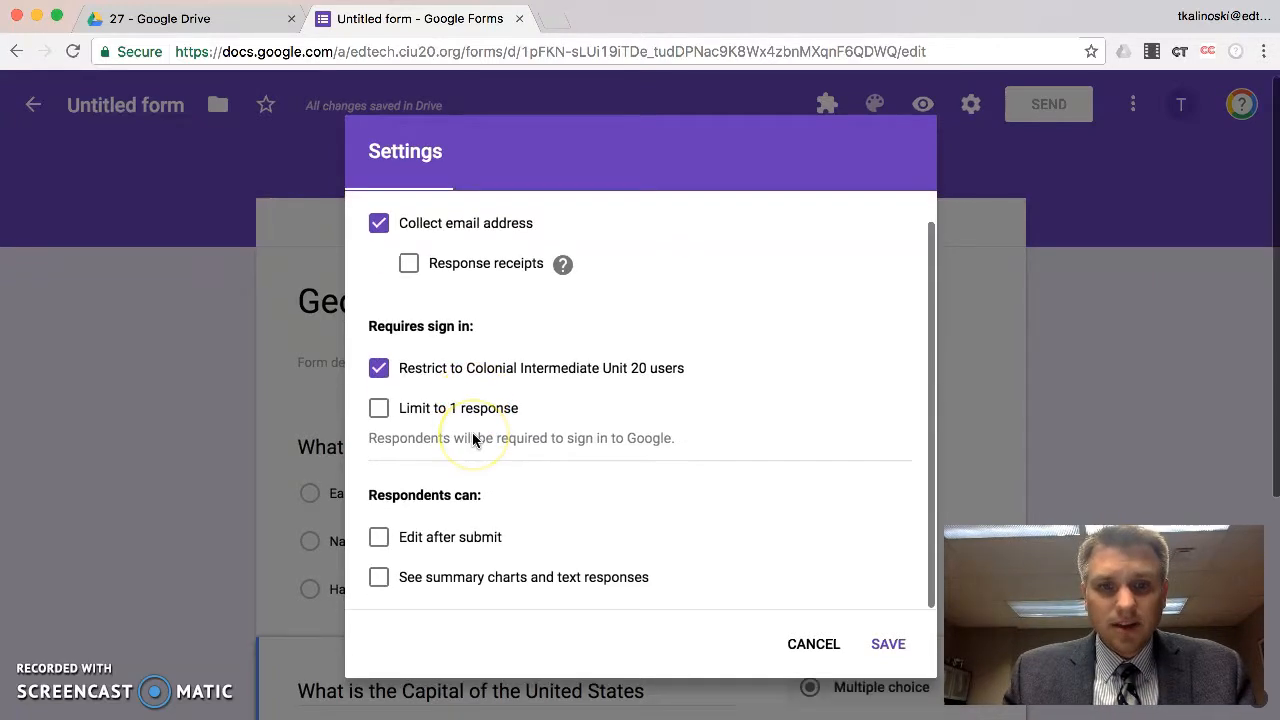
{"action": "scroll", "coordinate": [466, 345], "scroll_direction": "up", "scroll_amount": 1}
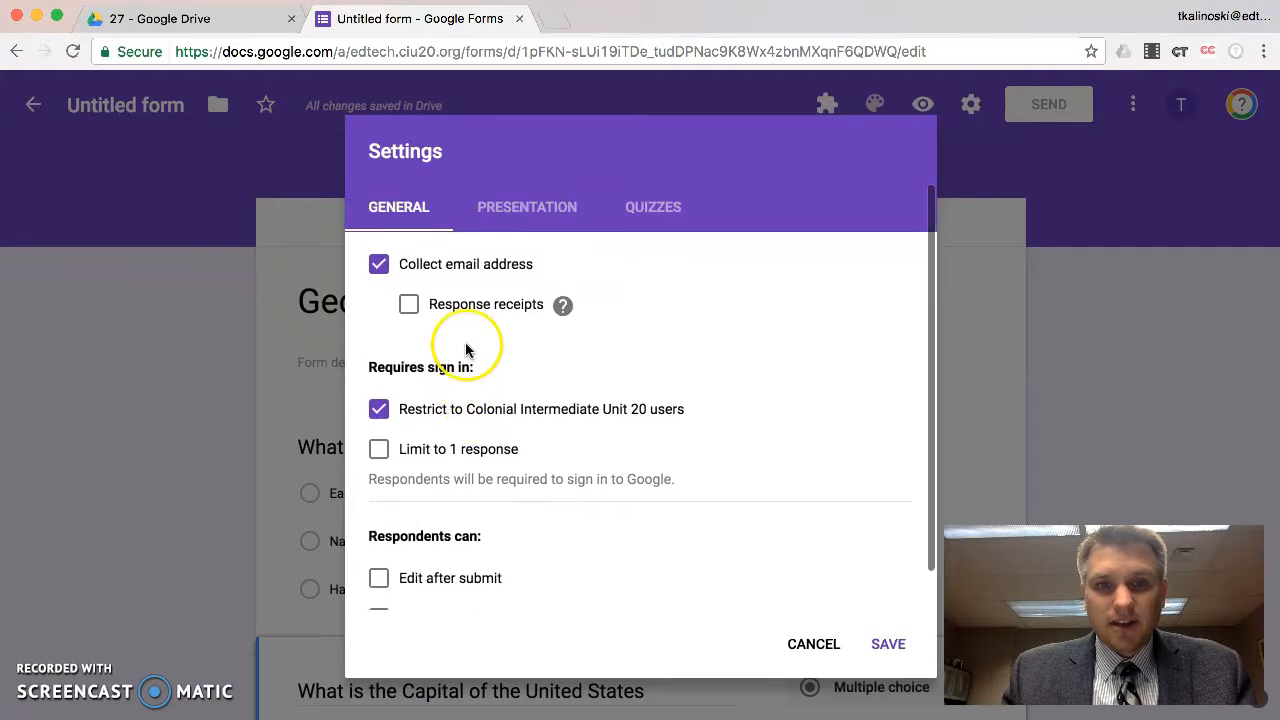
Turn on shuffled question order, make the form a quiz, and save the settings
{"action": "left_click", "coordinate": [500, 213]}
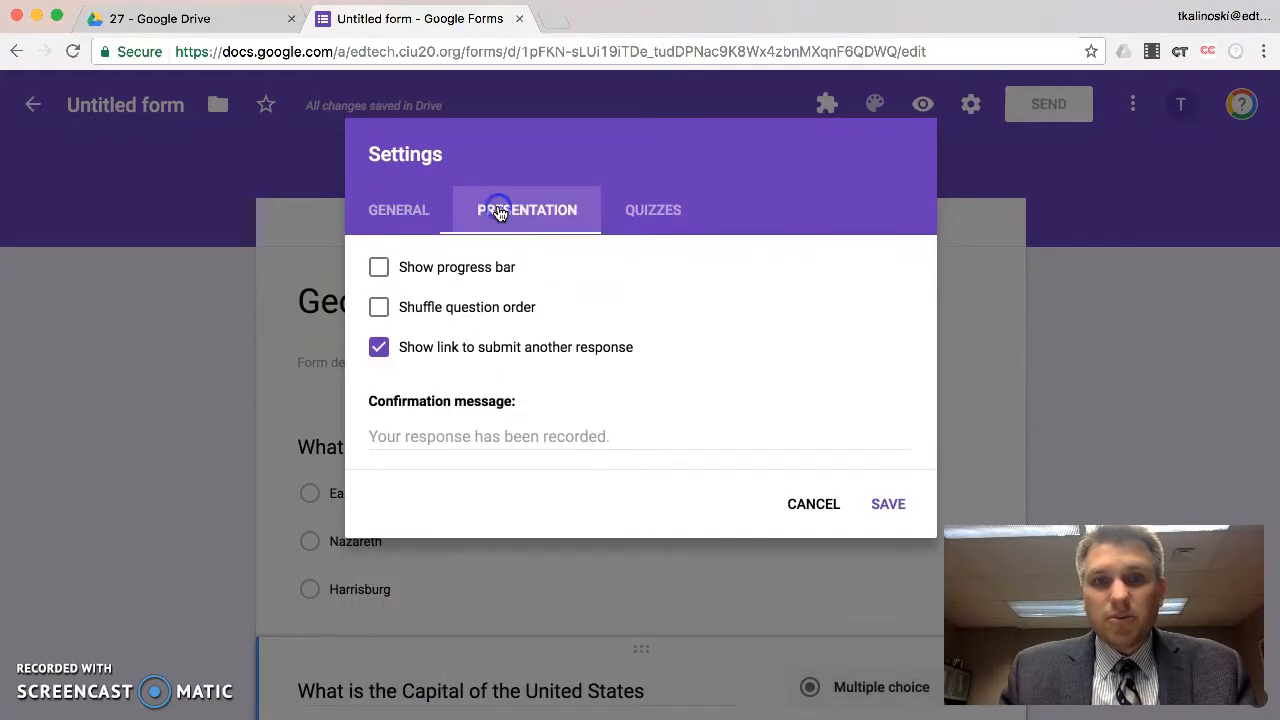
{"action": "left_click", "coordinate": [445, 307]}
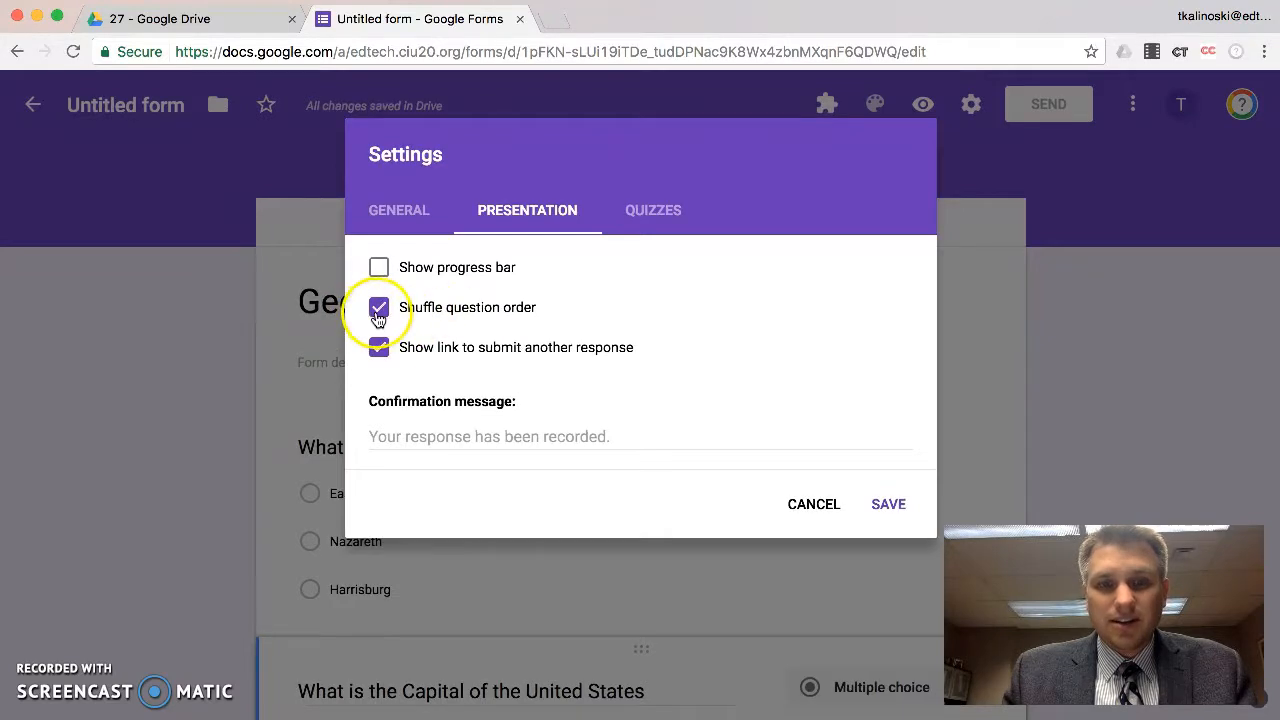
{"action": "left_click", "coordinate": [665, 212]}
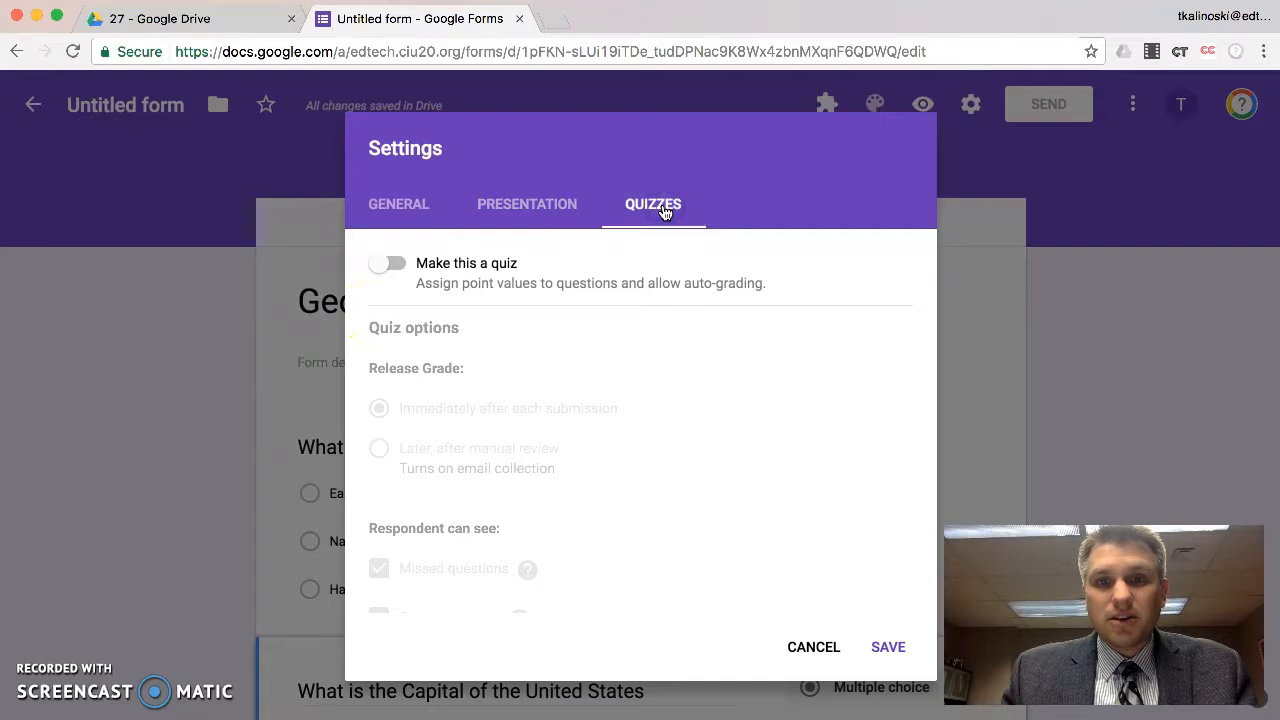
{"action": "left_click", "coordinate": [390, 268]}
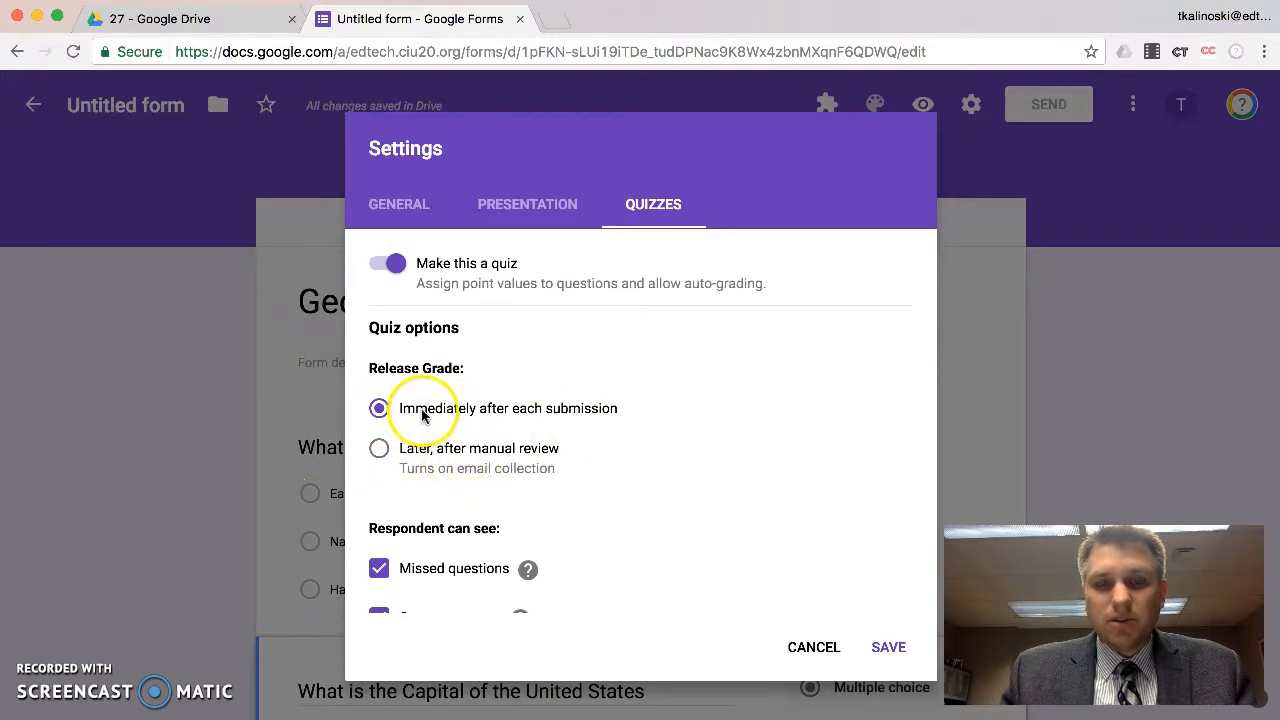
{"action": "scroll", "coordinate": [467, 414], "scroll_direction": "down", "scroll_amount": 2}
{"action": "scroll", "coordinate": [467, 414], "scroll_direction": "down", "scroll_amount": 1}
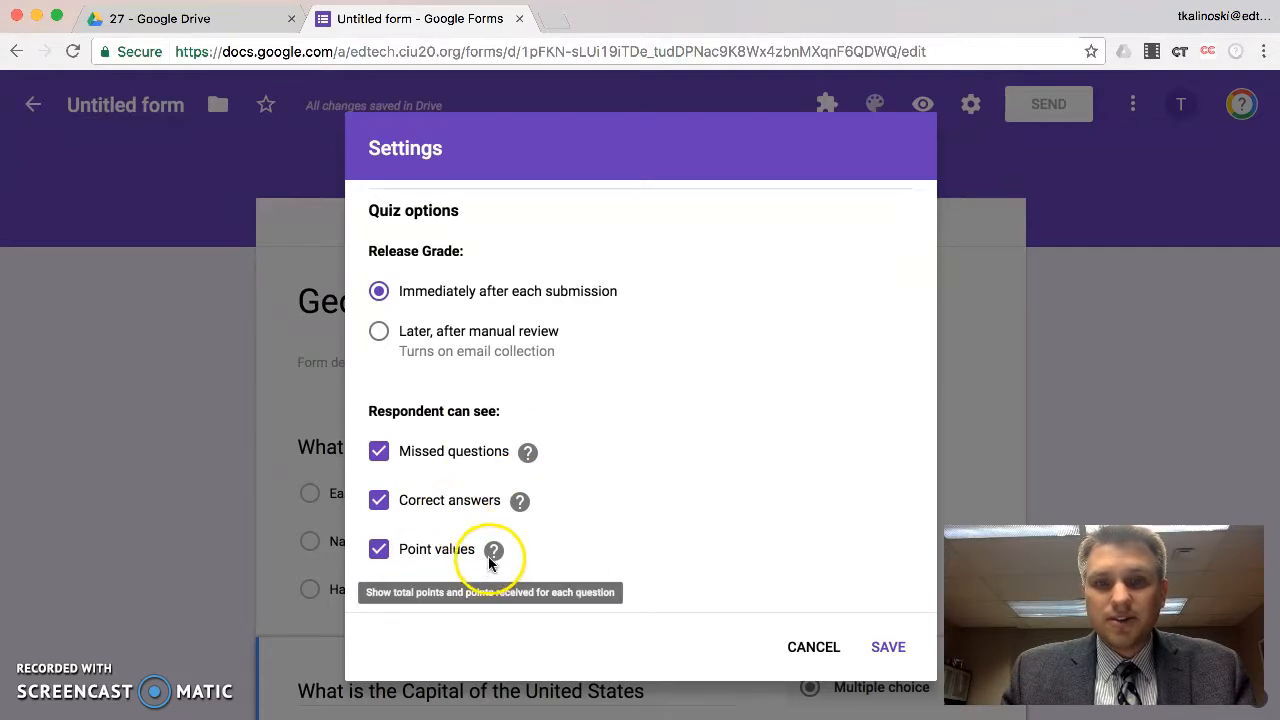
{"action": "scroll", "coordinate": [761, 432], "scroll_direction": "up", "scroll_amount": 3}
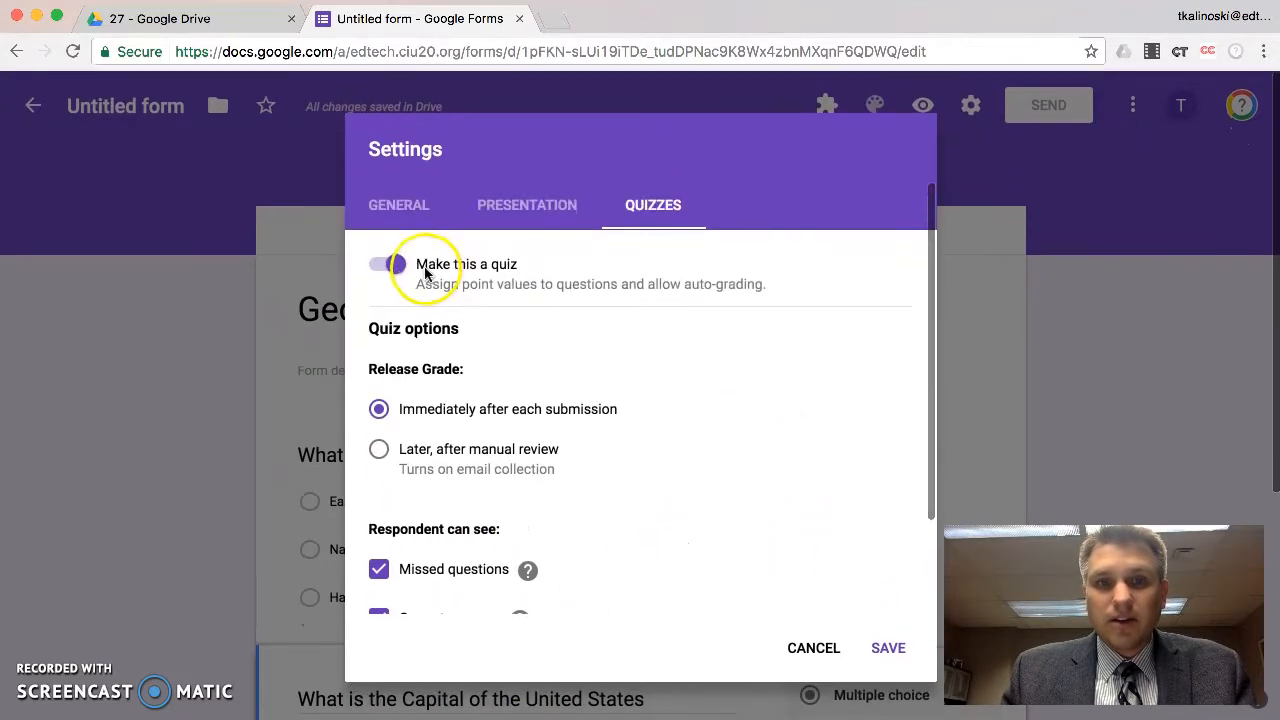
{"action": "left_click", "coordinate": [890, 648]}
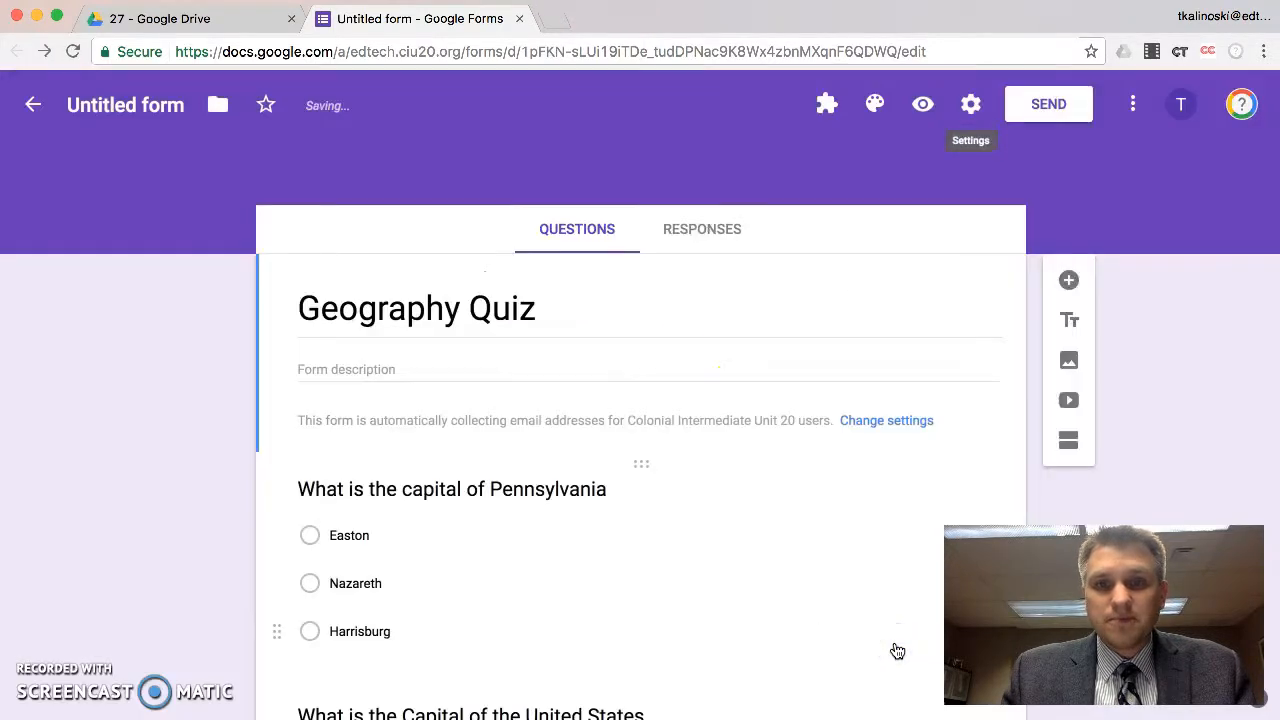
In the Pennsylvania question's answer key, mark Harrisburg as correct and set its value to 5 points
{"action": "scroll", "coordinate": [897, 651], "scroll_direction": "down", "scroll_amount": 3}
{"action": "scroll", "coordinate": [897, 651], "scroll_direction": "up", "scroll_amount": 2}
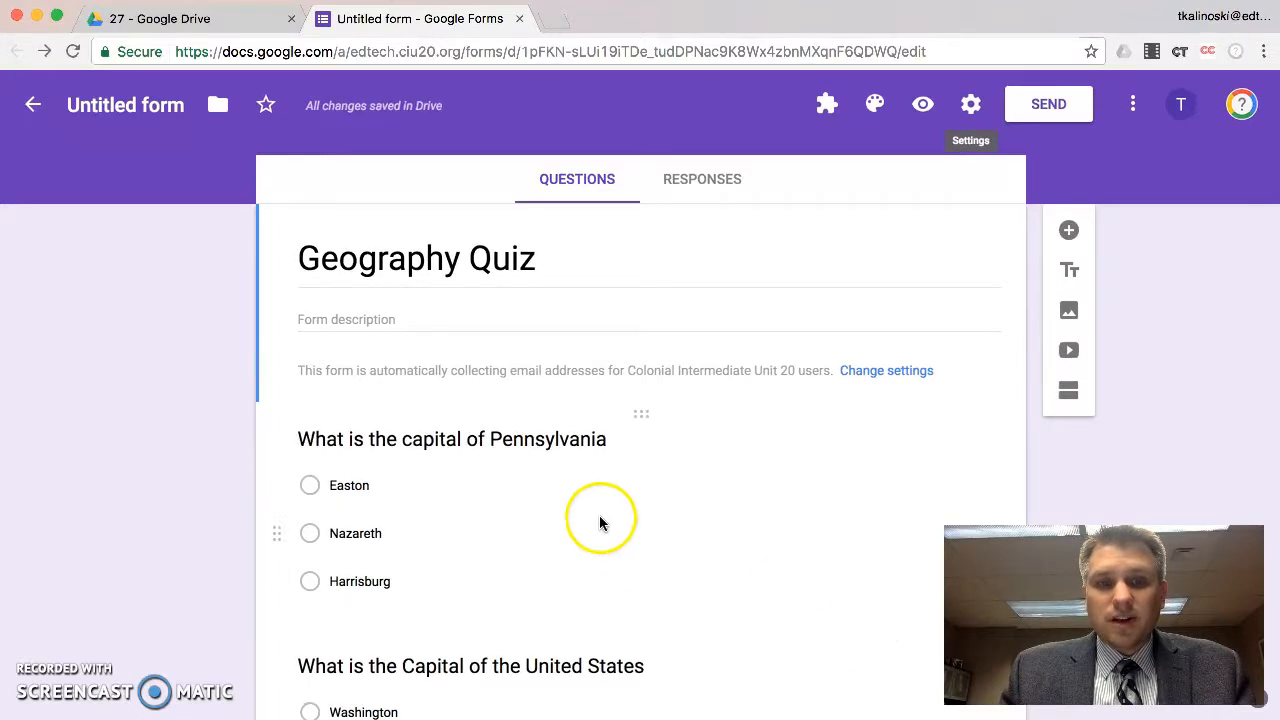
{"action": "left_click", "coordinate": [500, 445]}
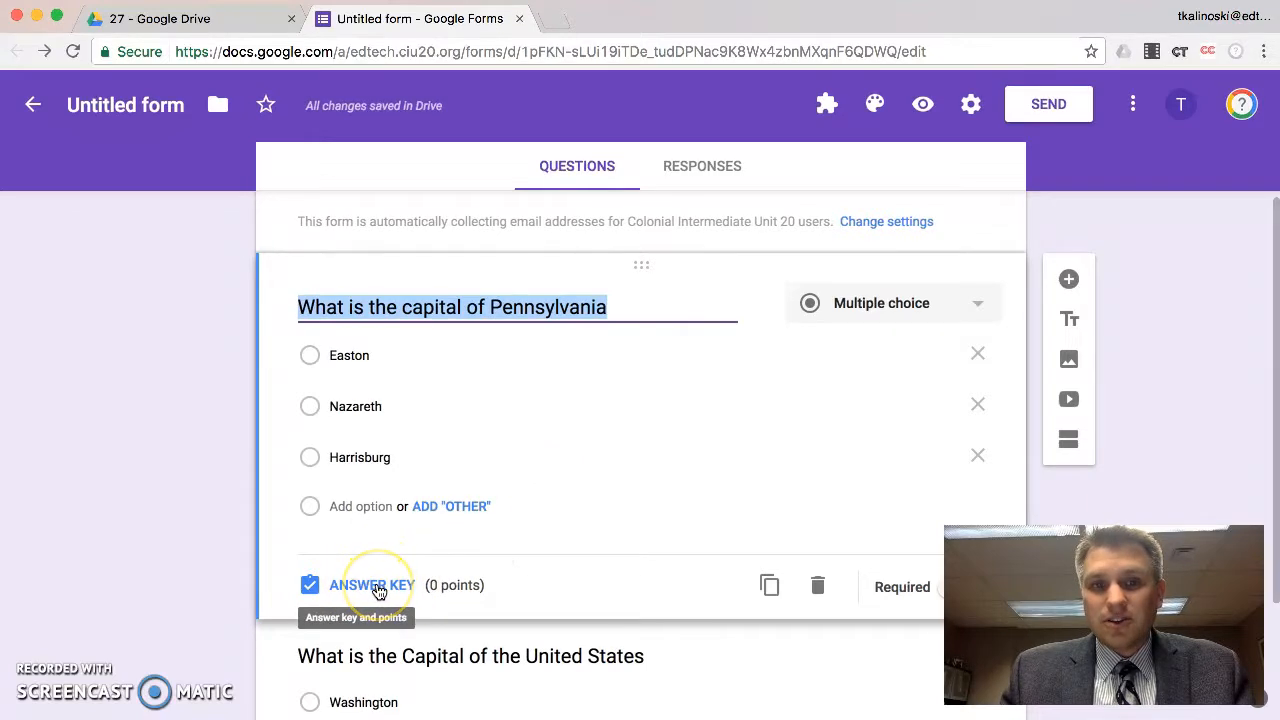
{"action": "left_click", "coordinate": [378, 589]}
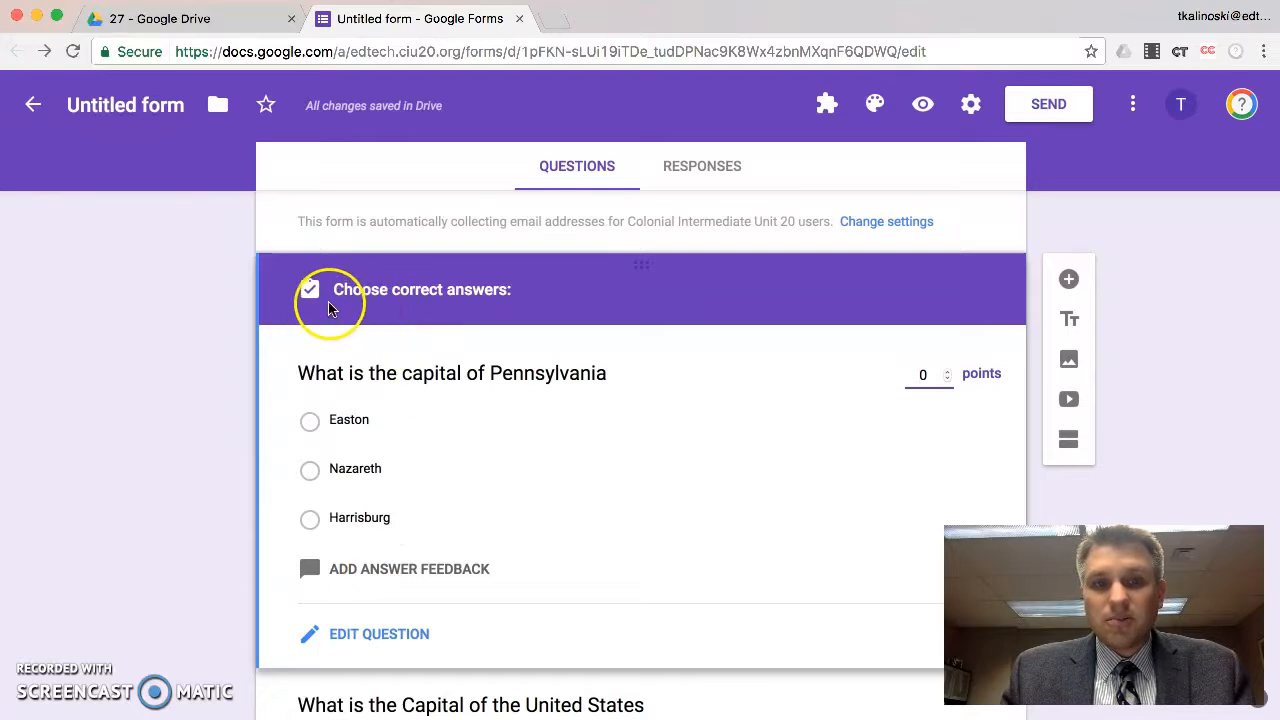
{"action": "left_click", "coordinate": [310, 520]}
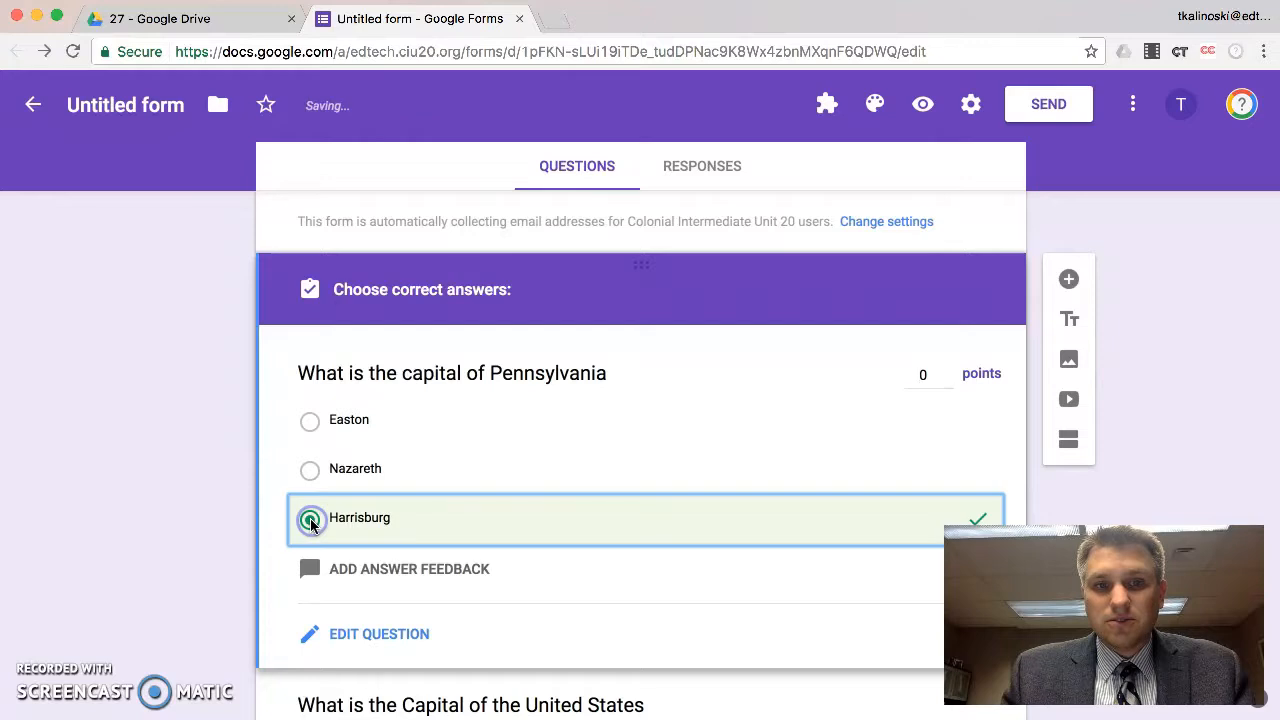
{"action": "left_click", "coordinate": [925, 375]}
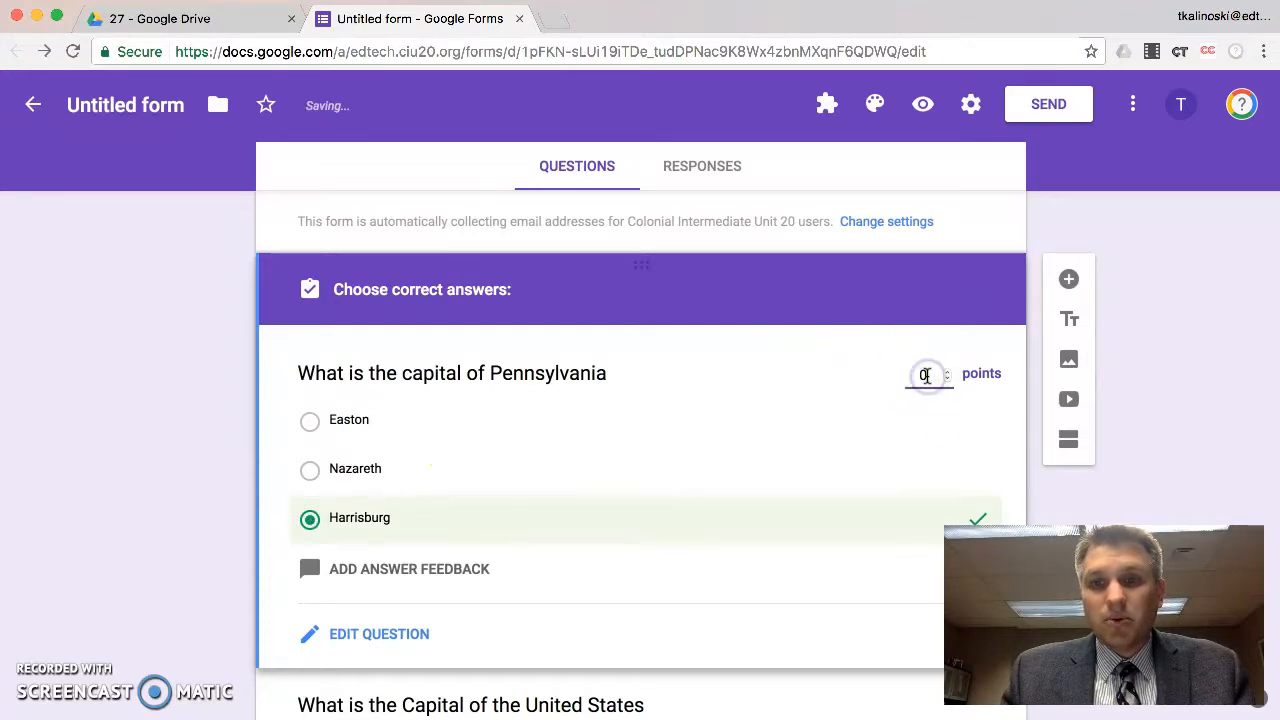
{"action": "left_click_drag", "start_coordinate": [927, 376], "coordinate": [897, 380]}
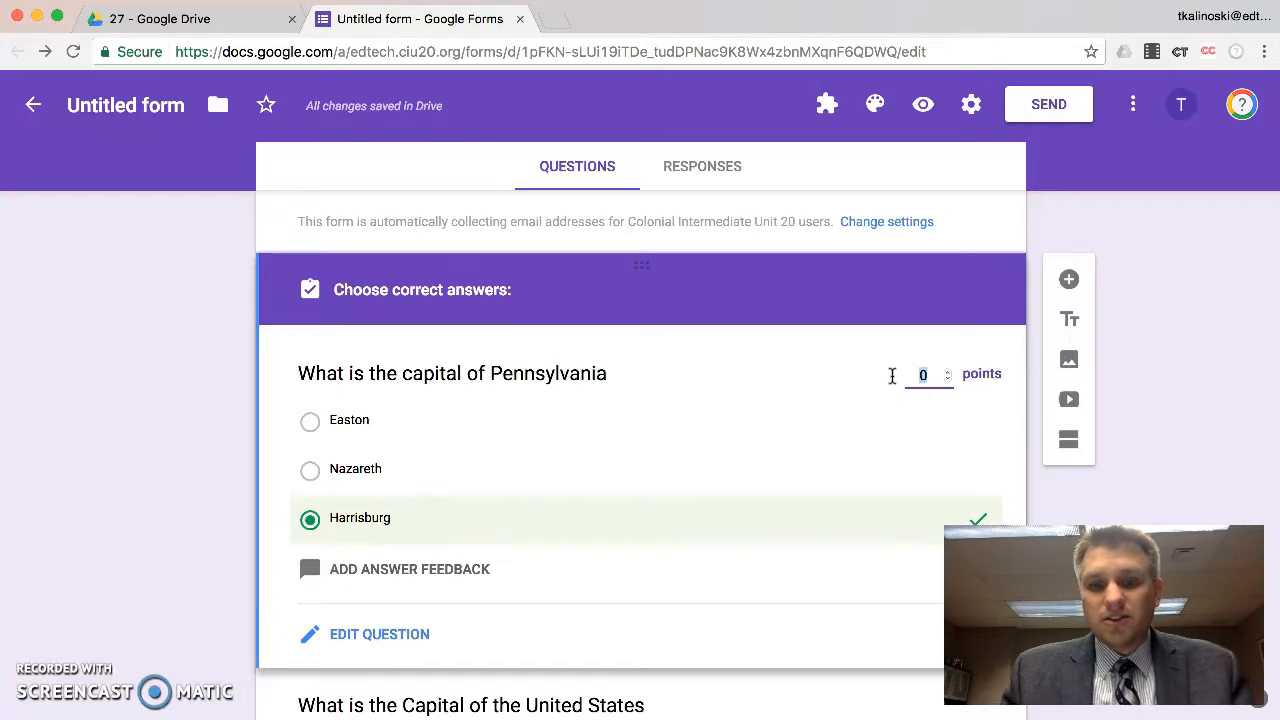
{"action": "type", "text": "5"}
{"action": "left_click", "coordinate": [900, 372]}
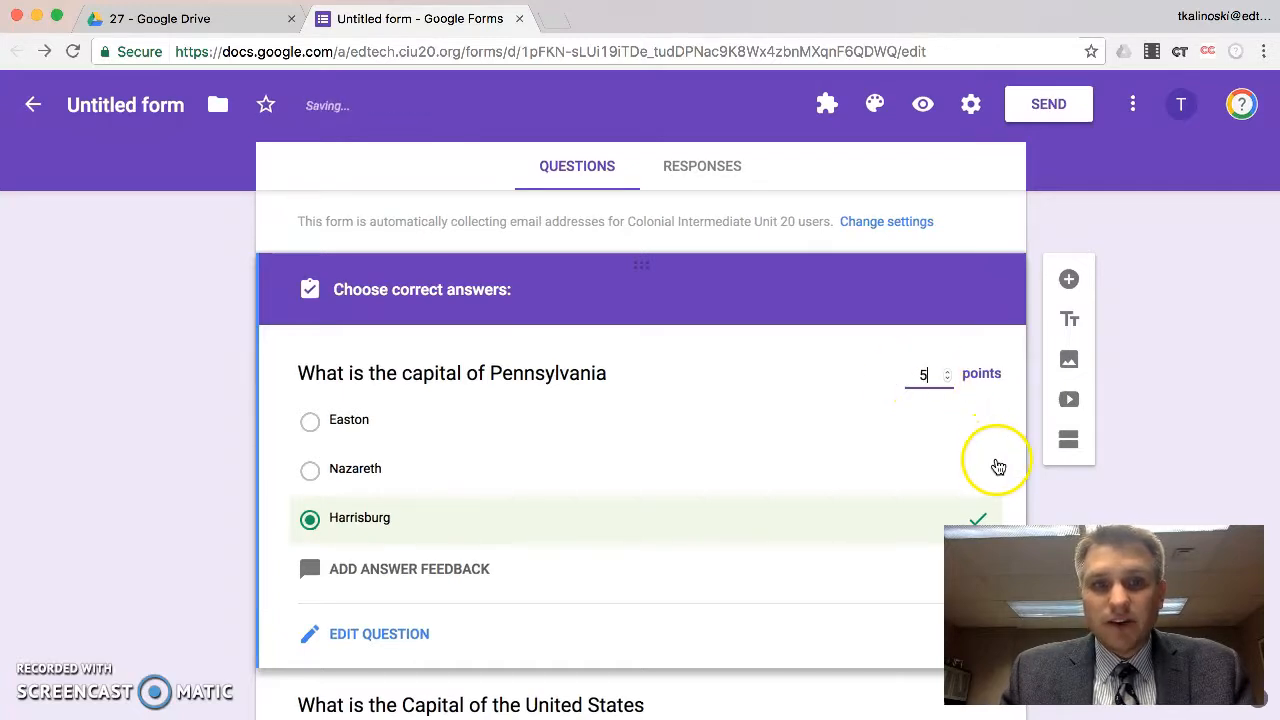
In the United States question's answer key, mark Washington DC as the correct answer
{"action": "scroll", "coordinate": [760, 503], "scroll_direction": "down", "scroll_amount": 5}
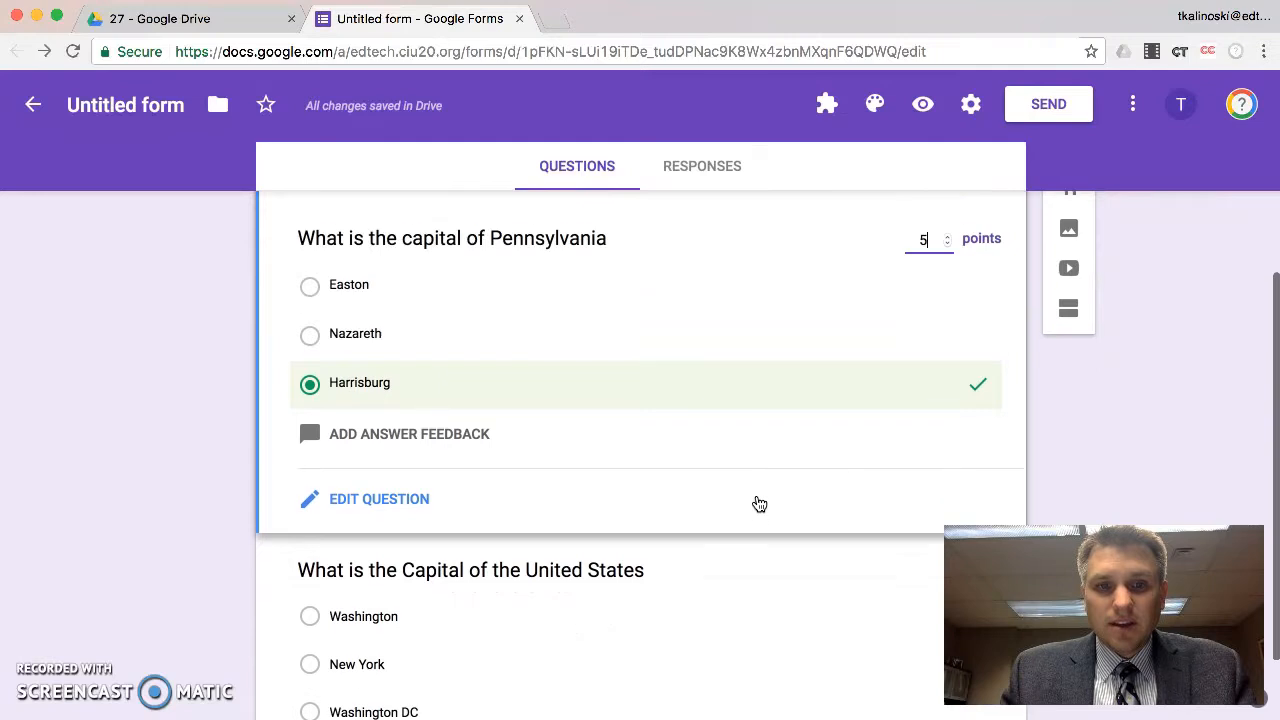
{"action": "left_click", "coordinate": [527, 510]}
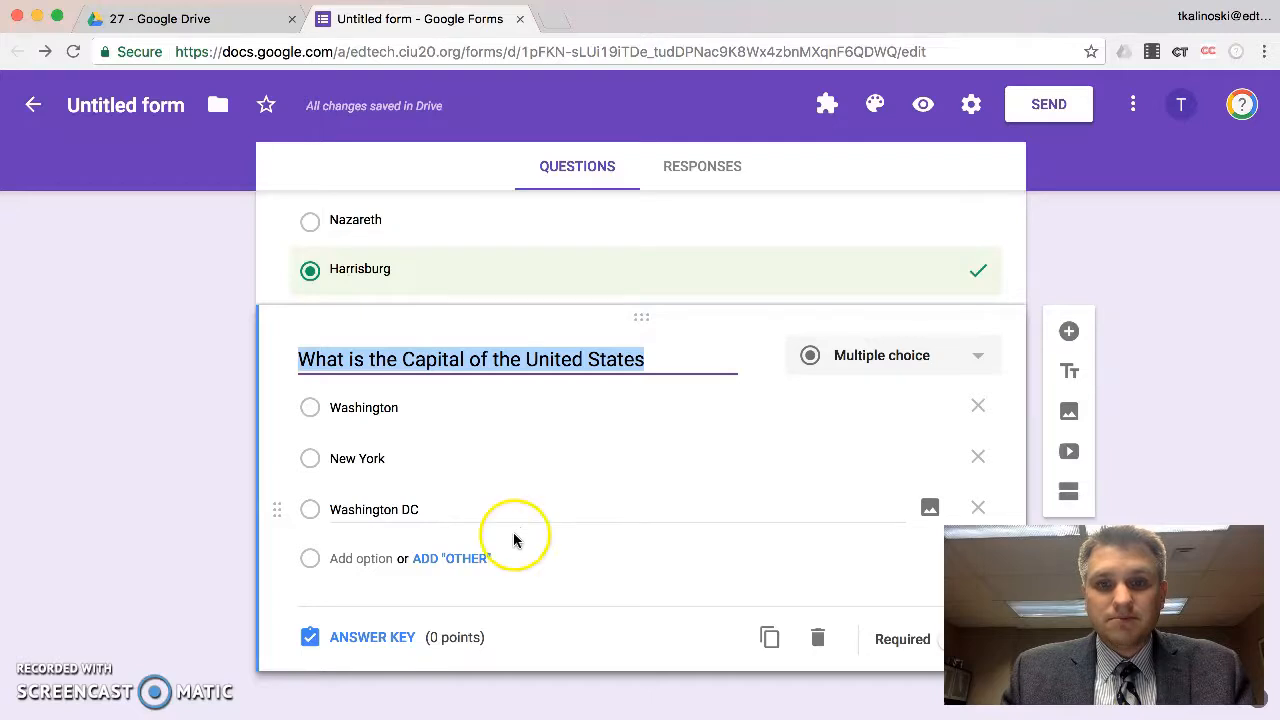
{"action": "left_click", "coordinate": [368, 638]}
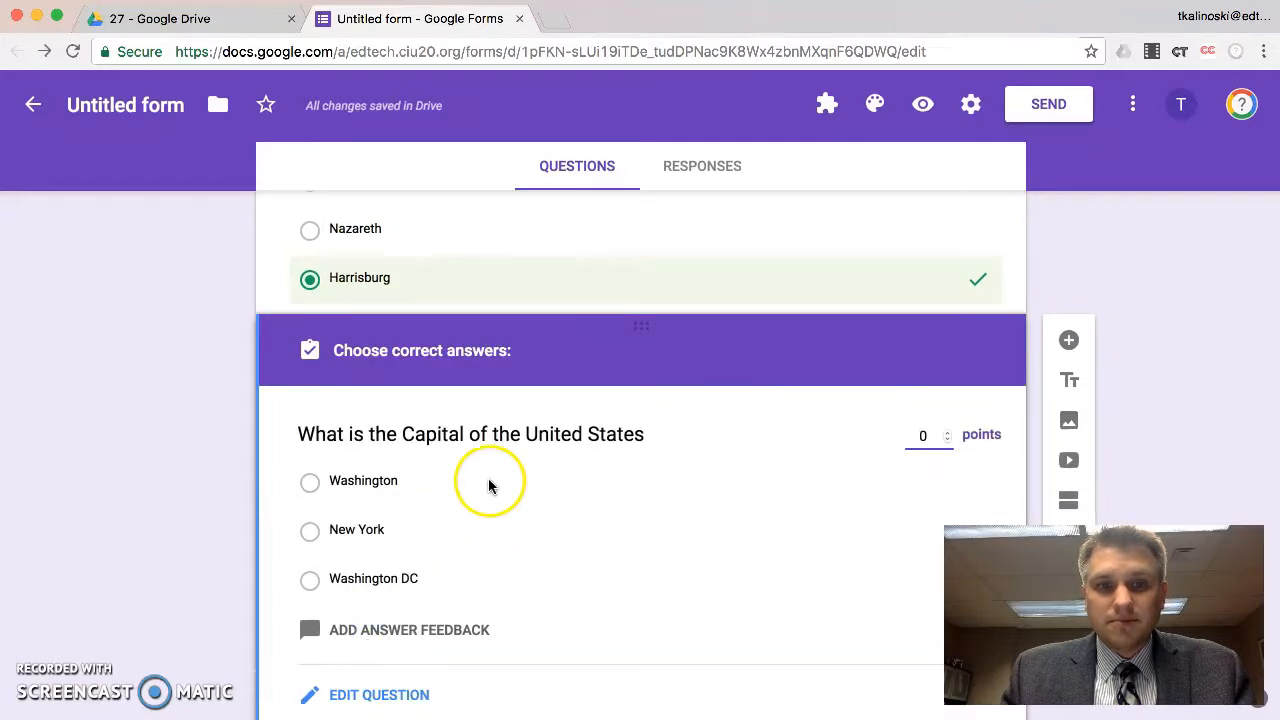
{"action": "scroll", "coordinate": [450, 385], "scroll_direction": "down", "scroll_amount": 2}
{"action": "left_click", "coordinate": [360, 509]}
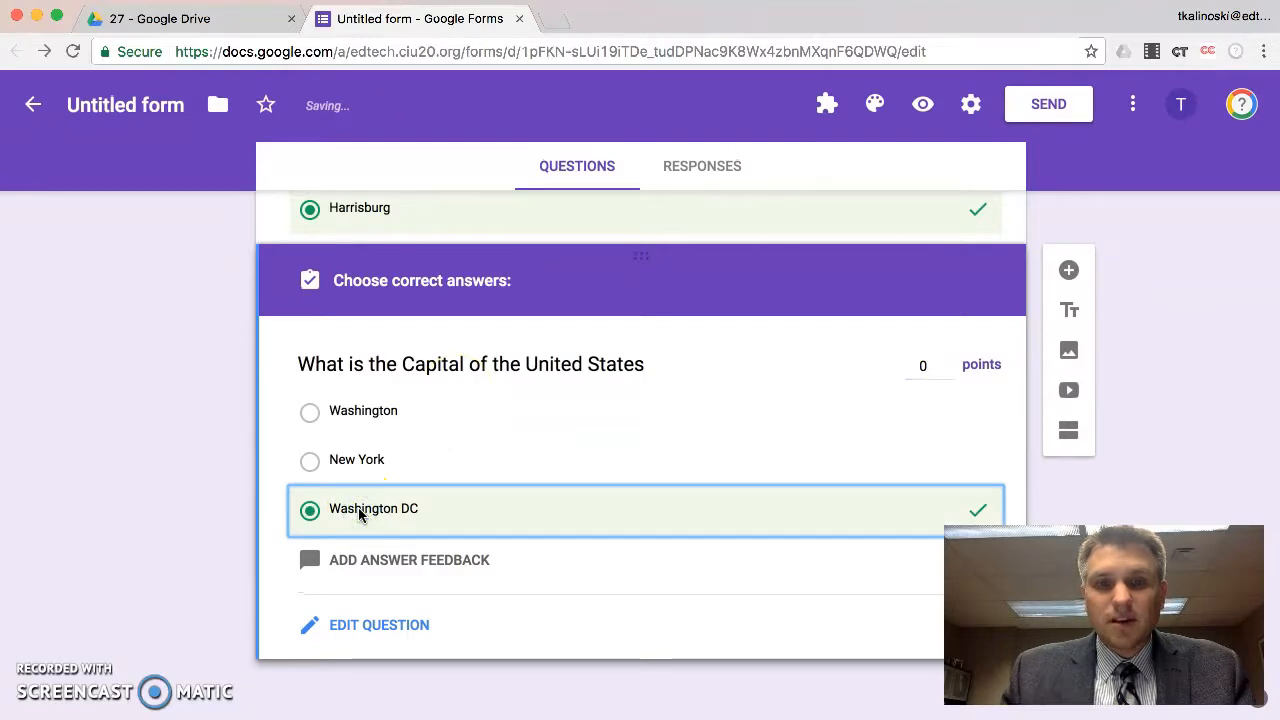
Review the answer feedback fields for incorrect and correct answers on the United States question, and close them without adding any
{"action": "left_click", "coordinate": [376, 563]}
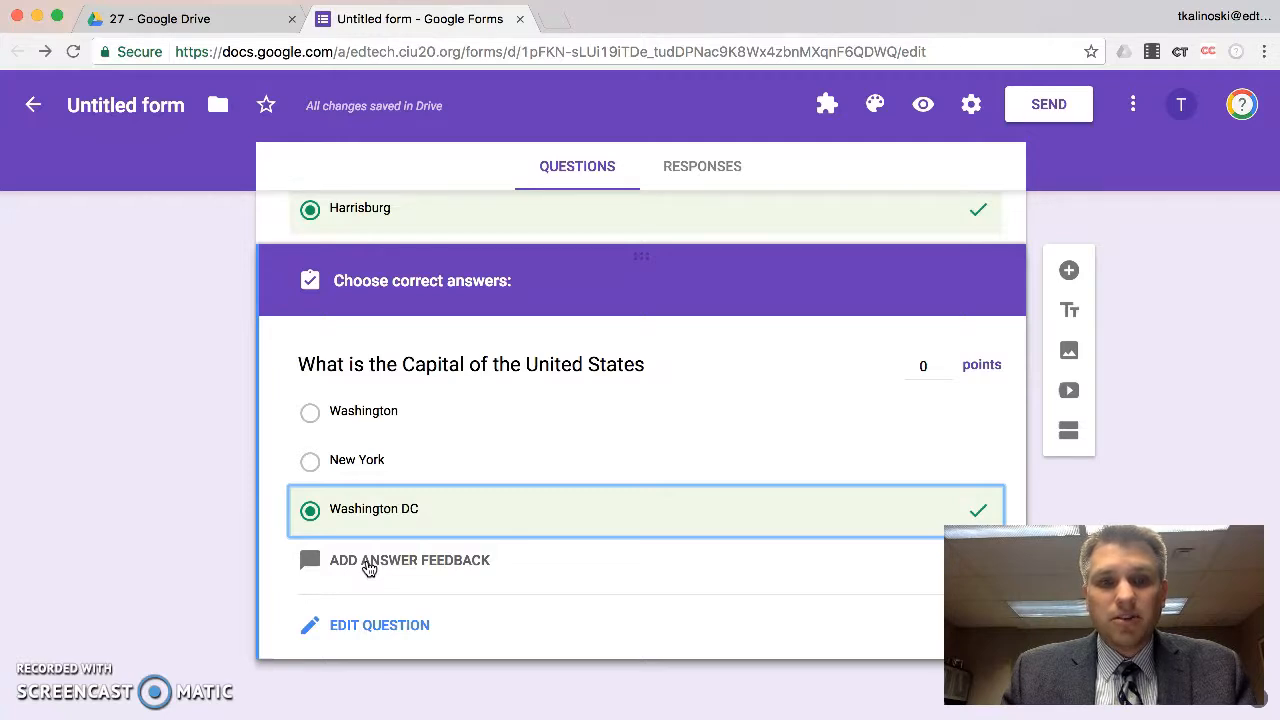
{"action": "left_click", "coordinate": [369, 568]}
{"action": "left_click", "coordinate": [323, 279]}
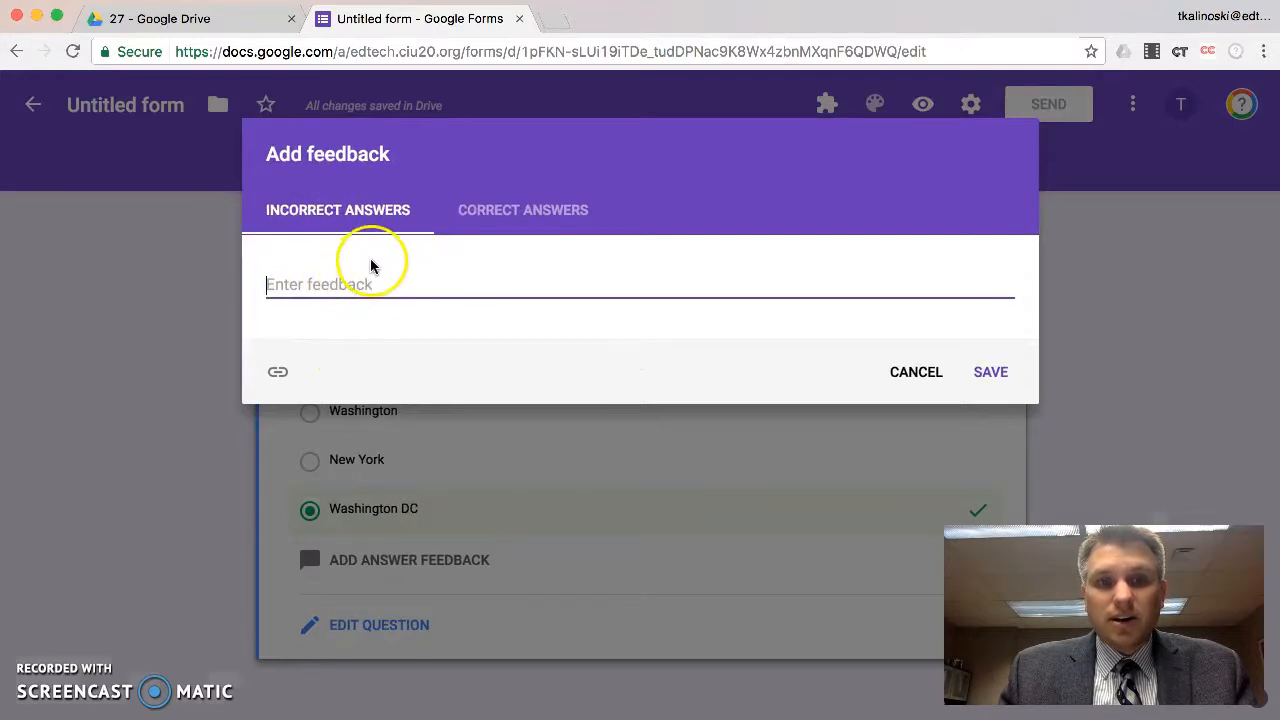
{"action": "left_click", "coordinate": [486, 210]}
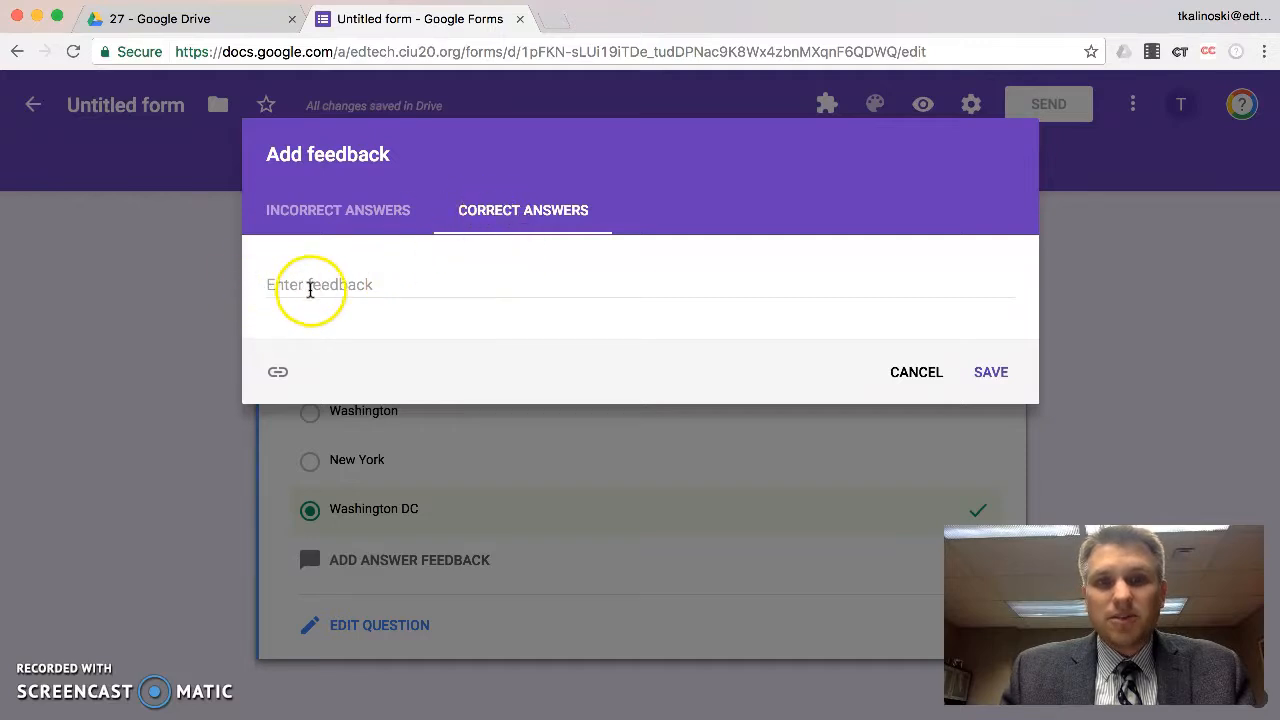
{"action": "left_click", "coordinate": [337, 210]}
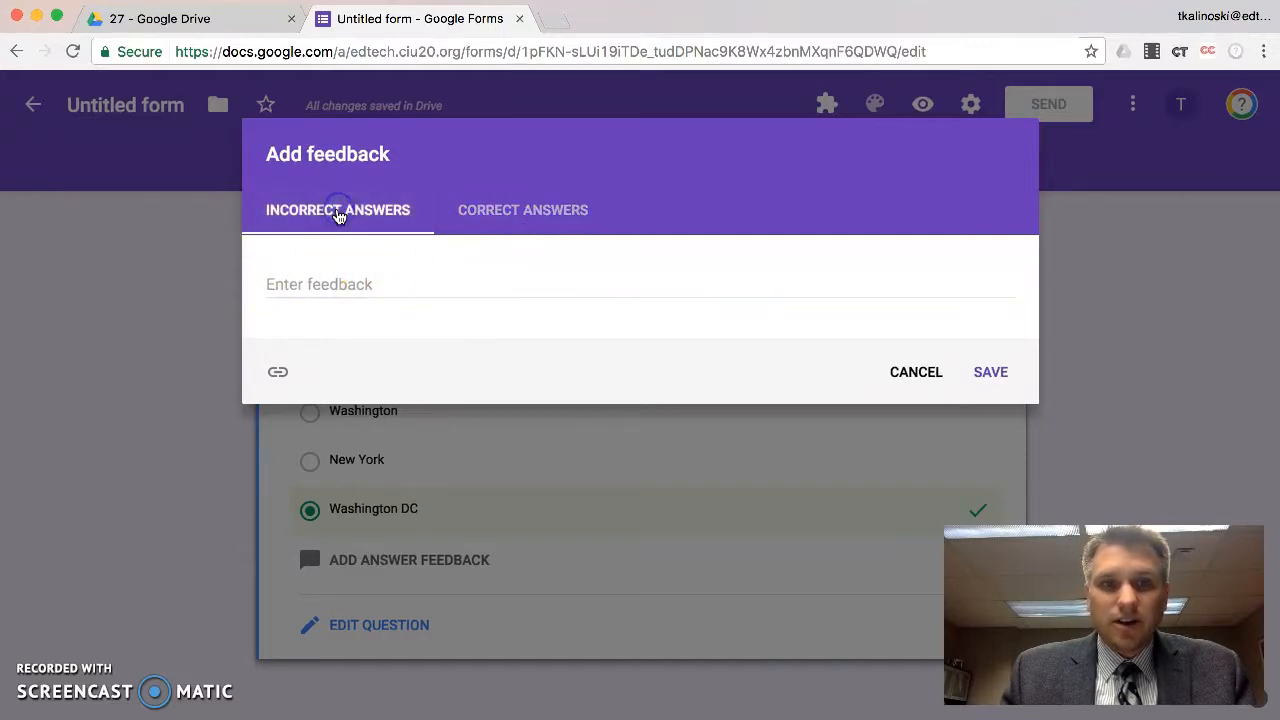
{"action": "left_click", "coordinate": [299, 285]}
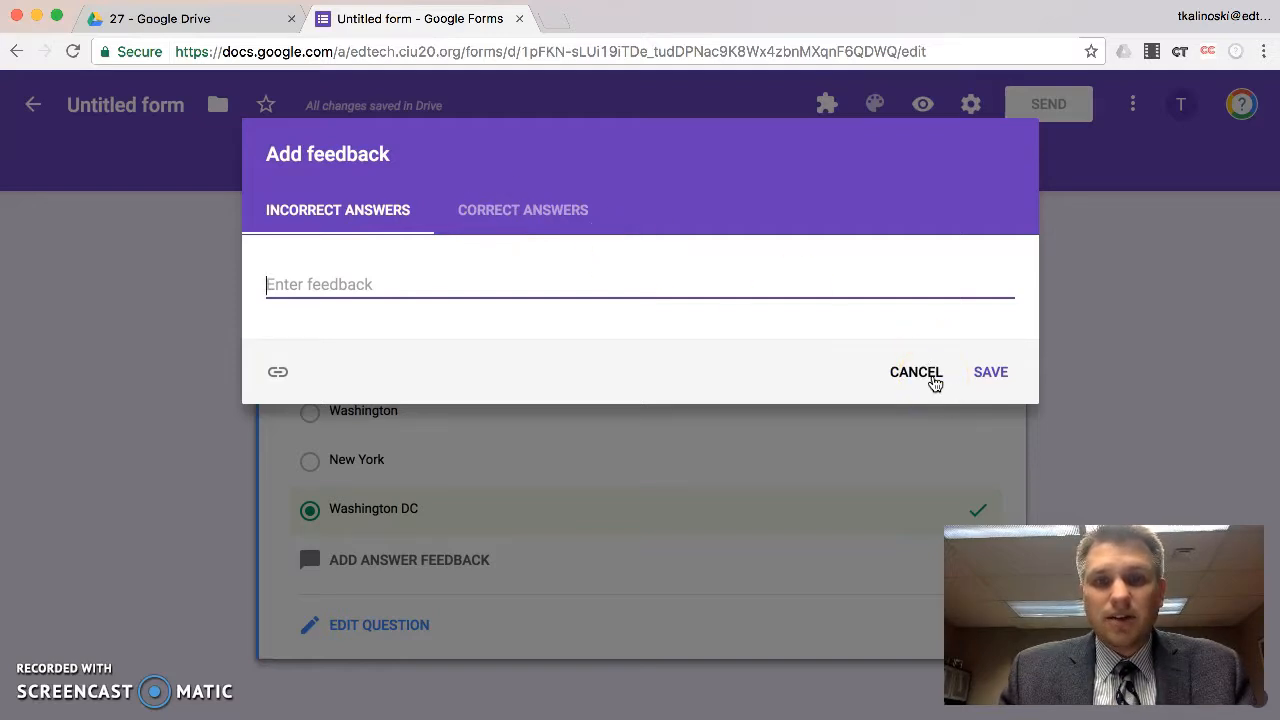
{"action": "left_click", "coordinate": [915, 374]}
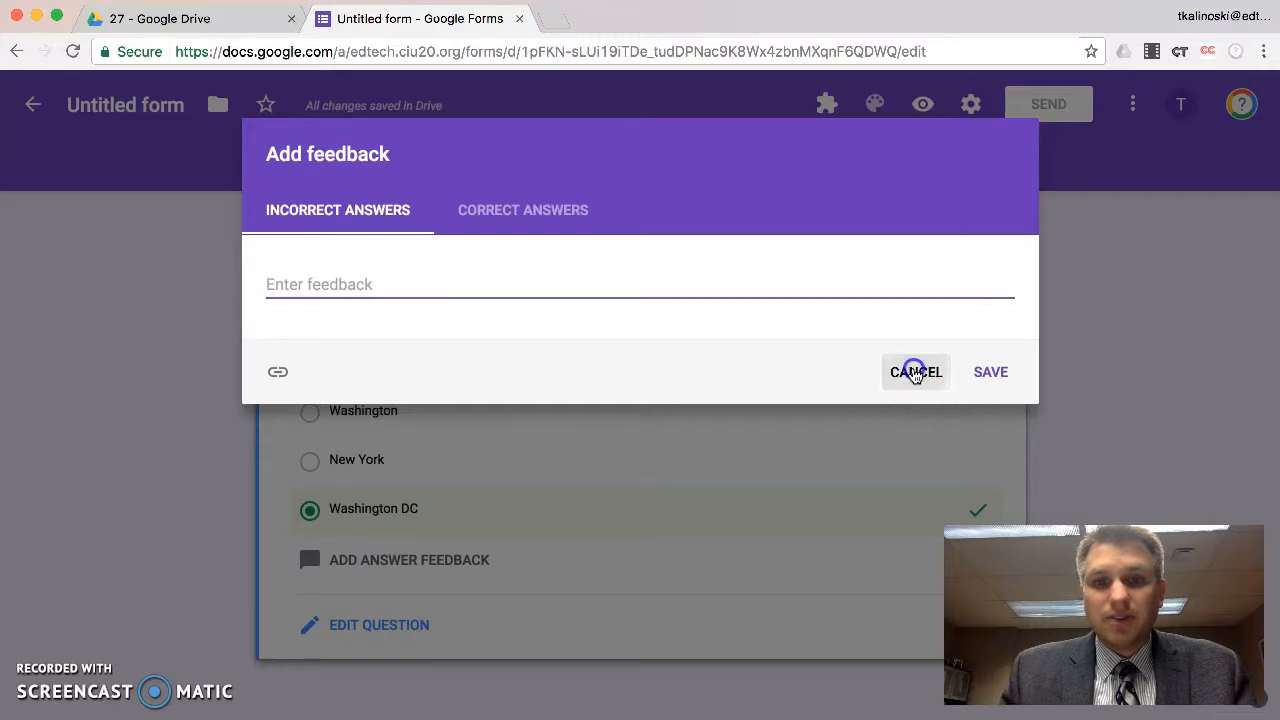
Change the form's theme color to blue and check the quiz in a preview
{"action": "scroll", "coordinate": [664, 390], "scroll_direction": "up", "scroll_amount": 3}
{"action": "scroll", "coordinate": [666, 390], "scroll_direction": "up", "scroll_amount": 2}
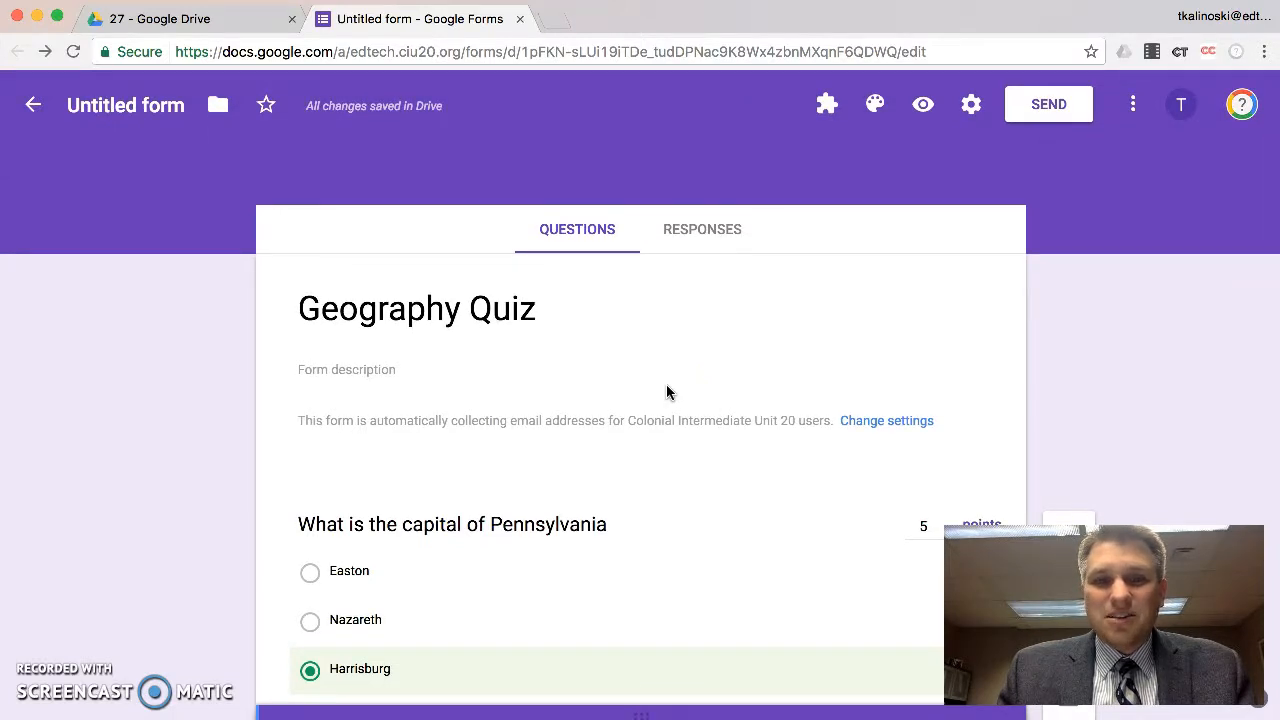
{"action": "left_click", "coordinate": [877, 106]}
{"action": "left_click", "coordinate": [883, 248]}
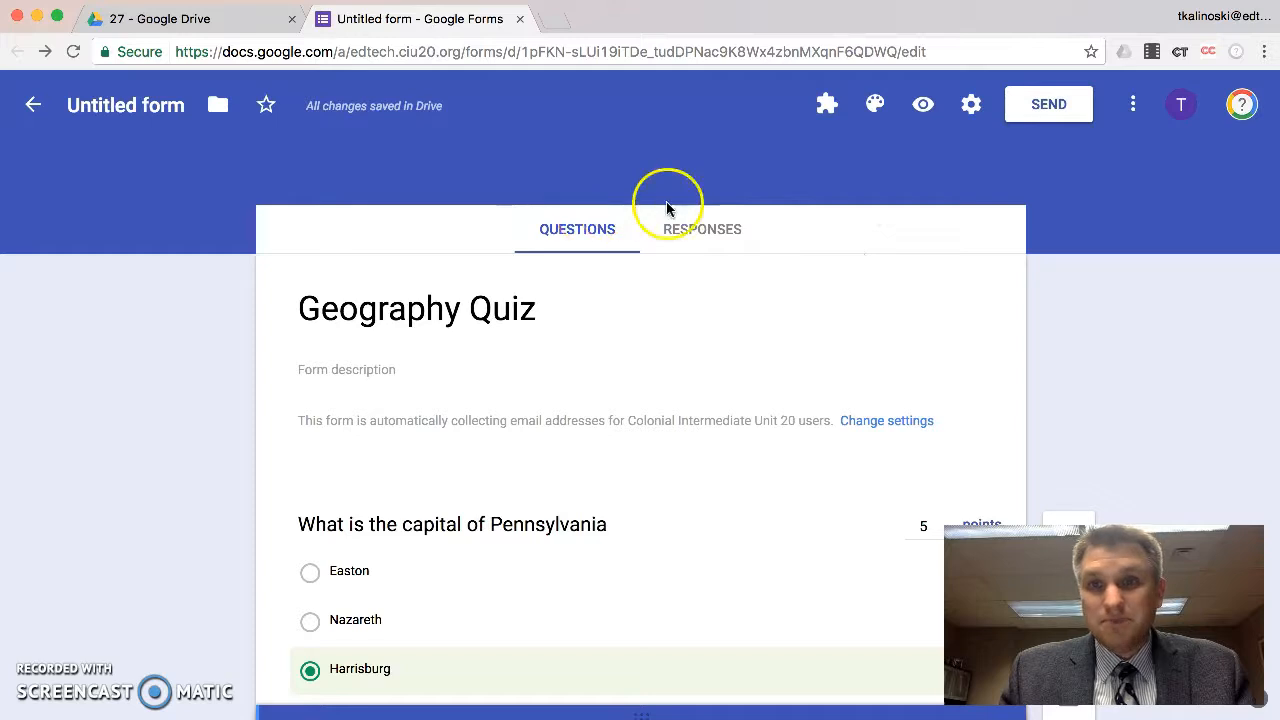
{"action": "left_click", "coordinate": [922, 106]}
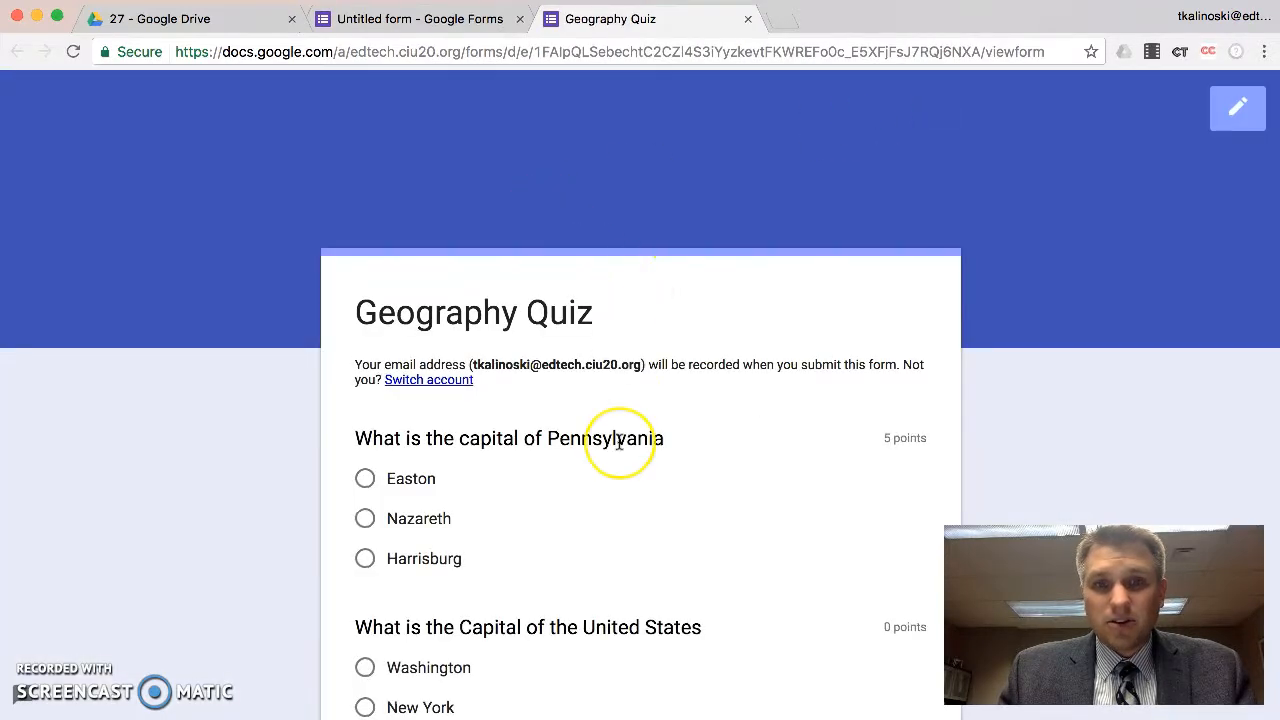
{"action": "left_click", "coordinate": [747, 20]}
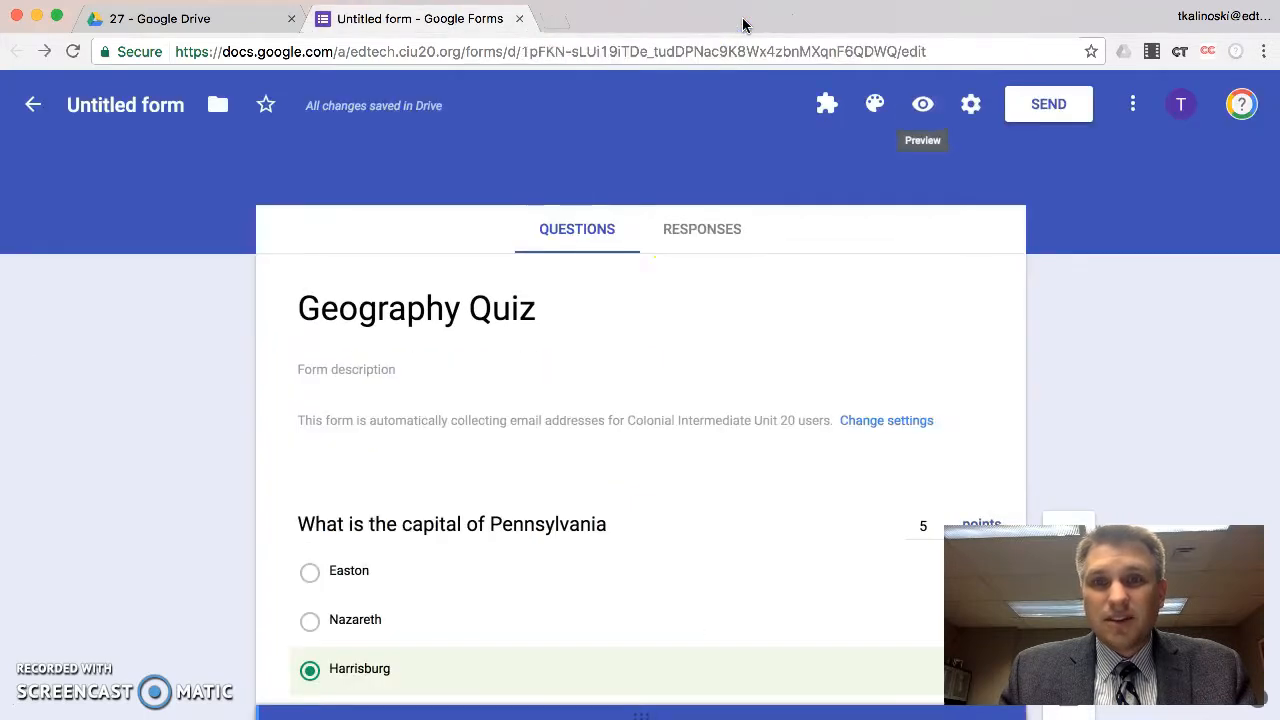
Look at the options for sending the form by email, and close them without sending
{"action": "left_click", "coordinate": [1055, 106]}
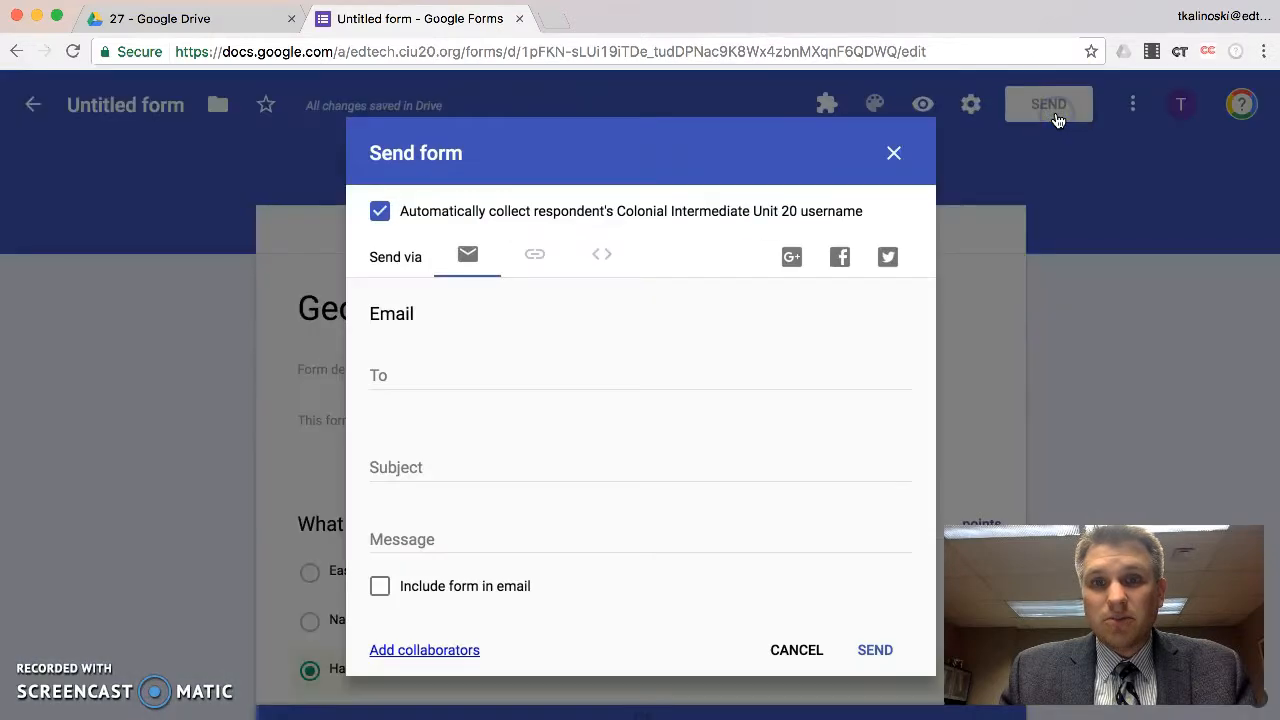
{"action": "left_click", "coordinate": [477, 376]}
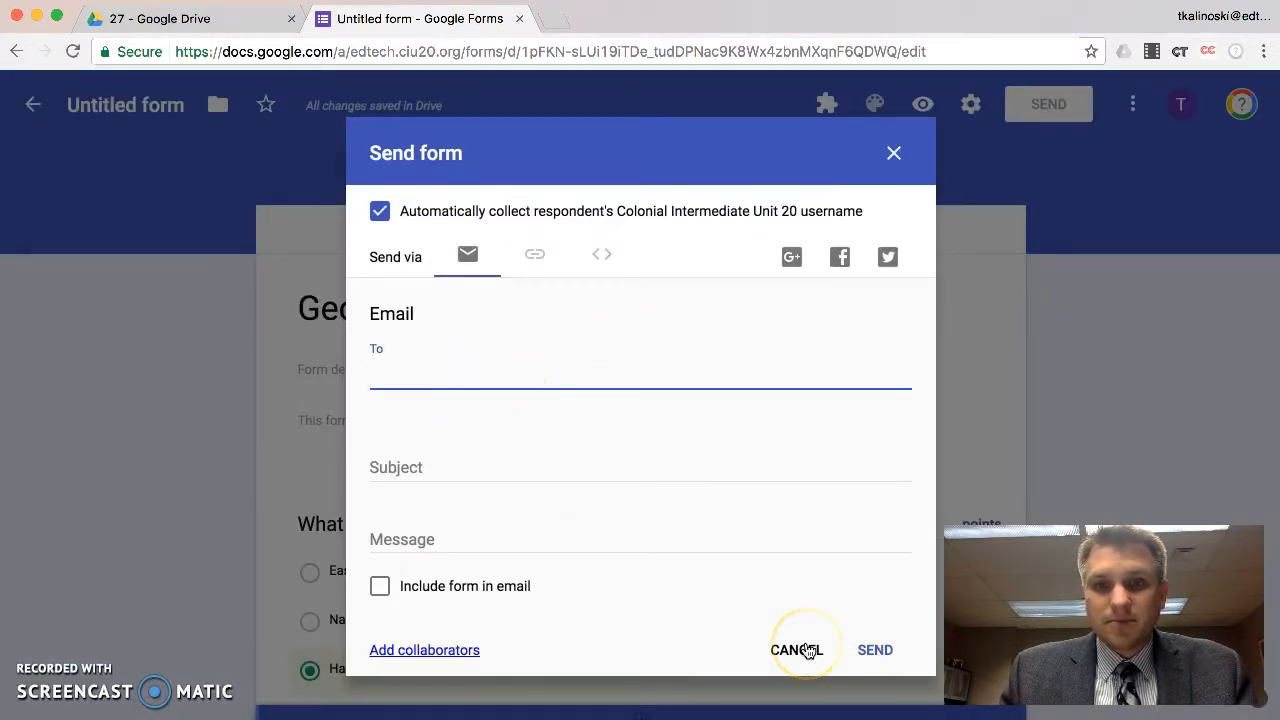
{"action": "left_click", "coordinate": [808, 651]}
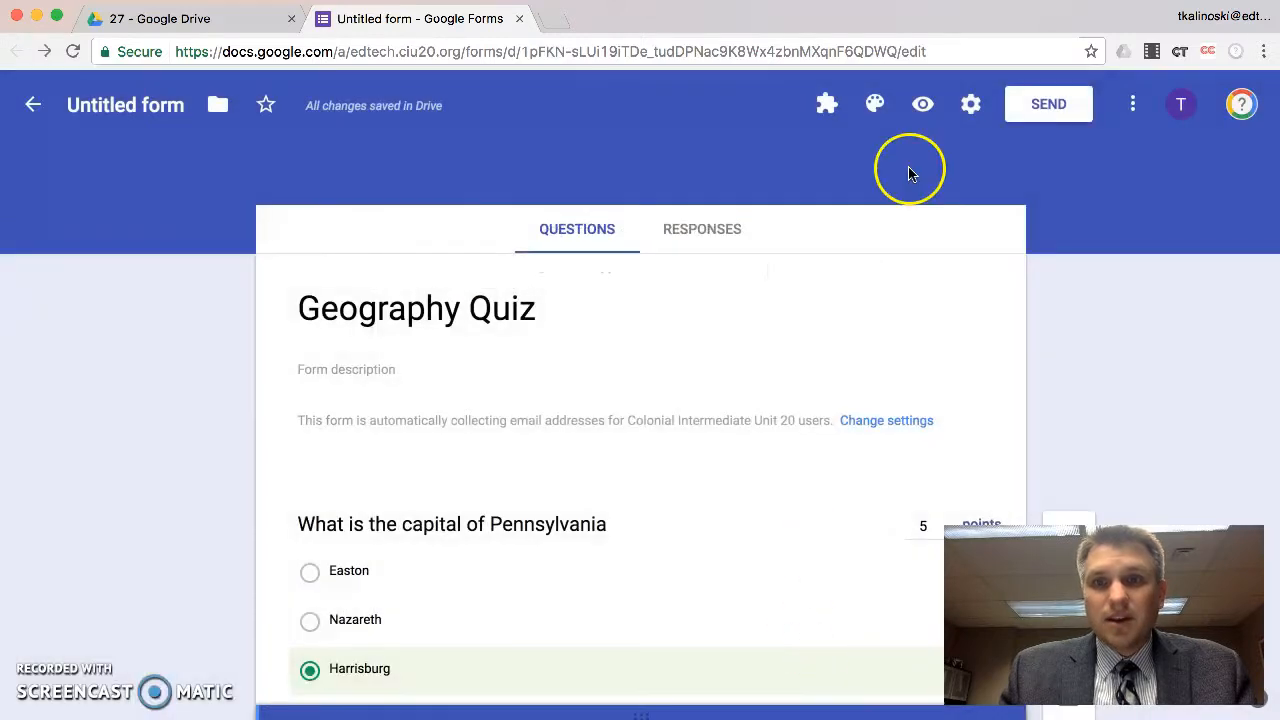
Preview the quiz and answer Washington DC for the United States question and Harrisburg for the Pennsylvania question
{"action": "left_click", "coordinate": [926, 110]}
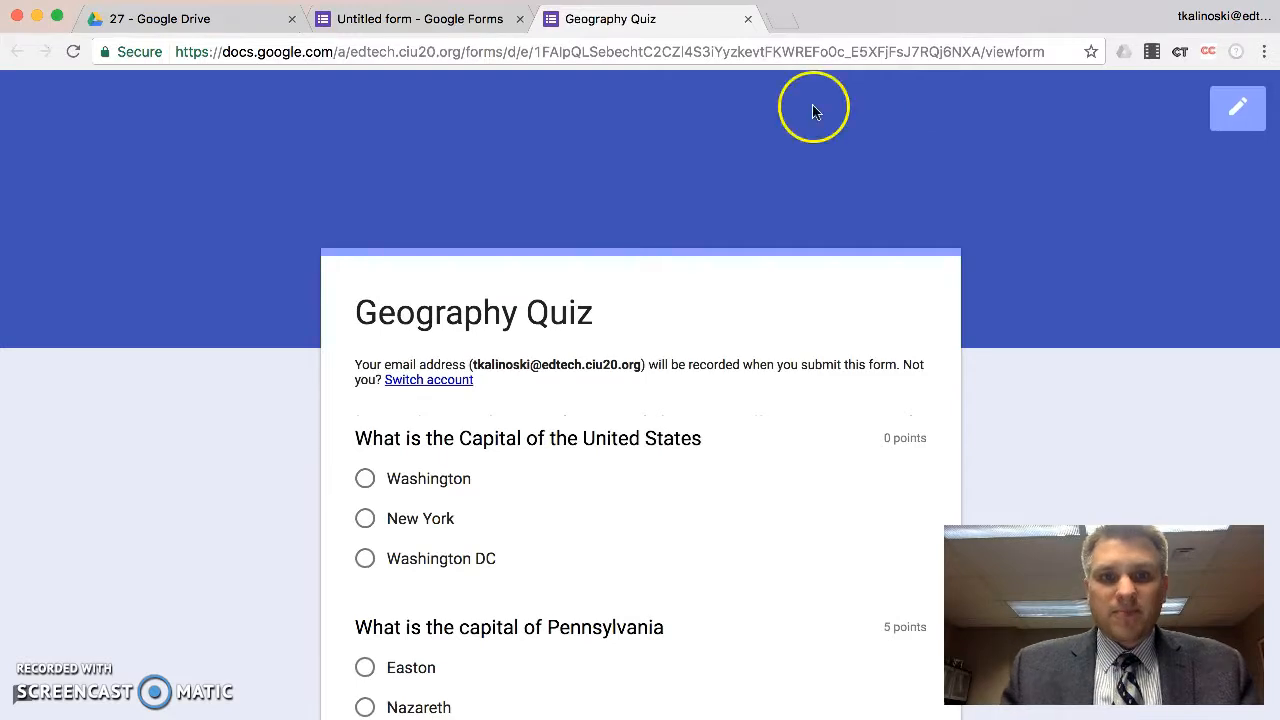
{"action": "scroll", "coordinate": [552, 350], "scroll_direction": "down", "scroll_amount": 3}
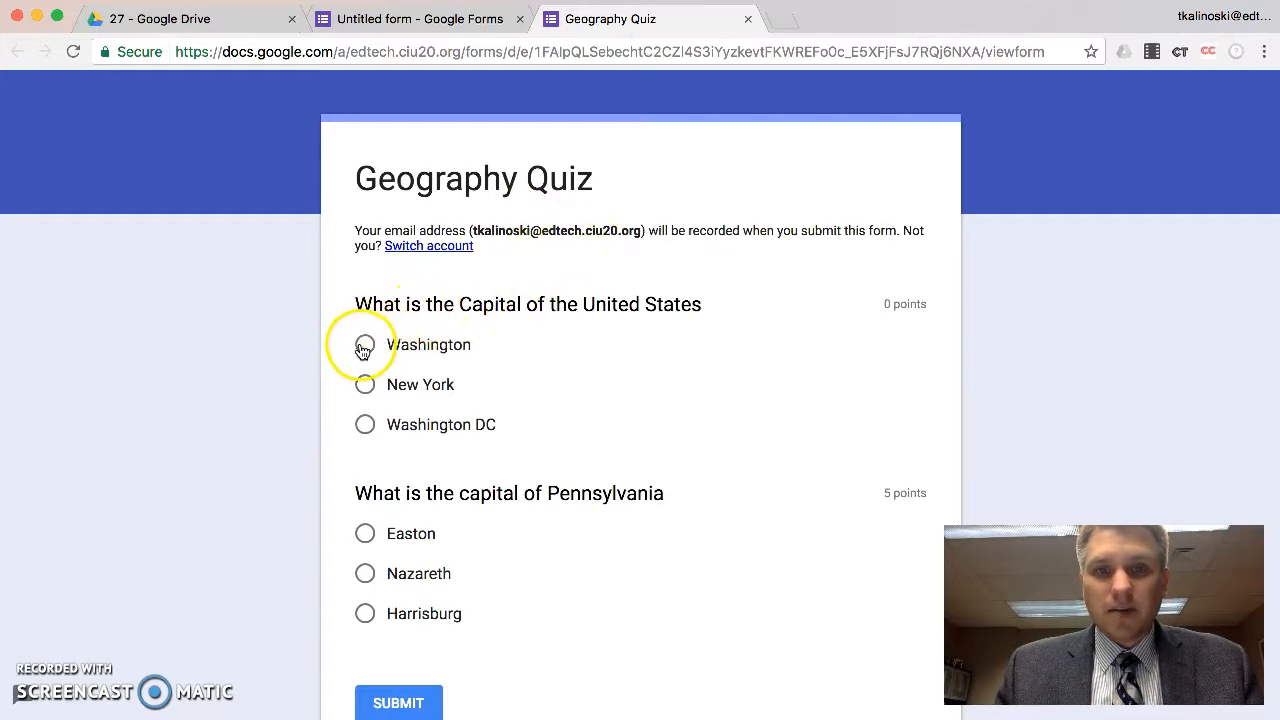
{"action": "left_click", "coordinate": [366, 427]}
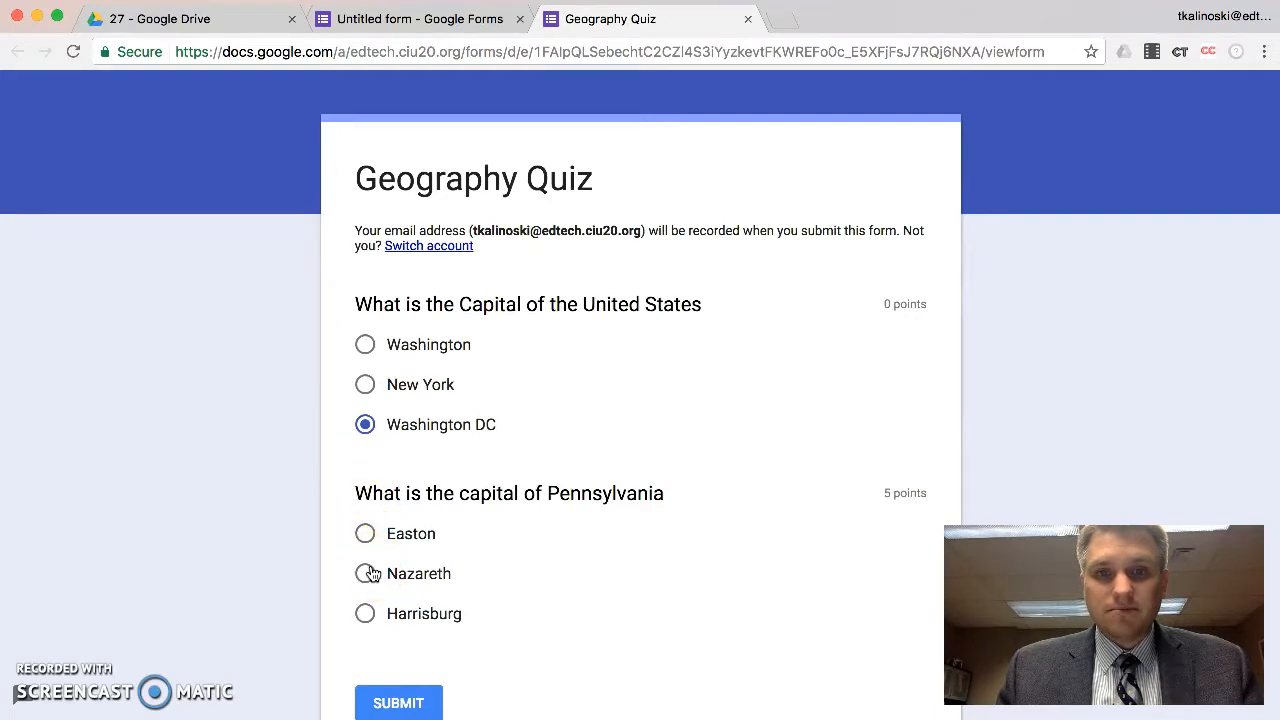
{"action": "left_click", "coordinate": [366, 615]}
{"action": "scroll", "coordinate": [630, 586], "scroll_direction": "down", "scroll_amount": 3}
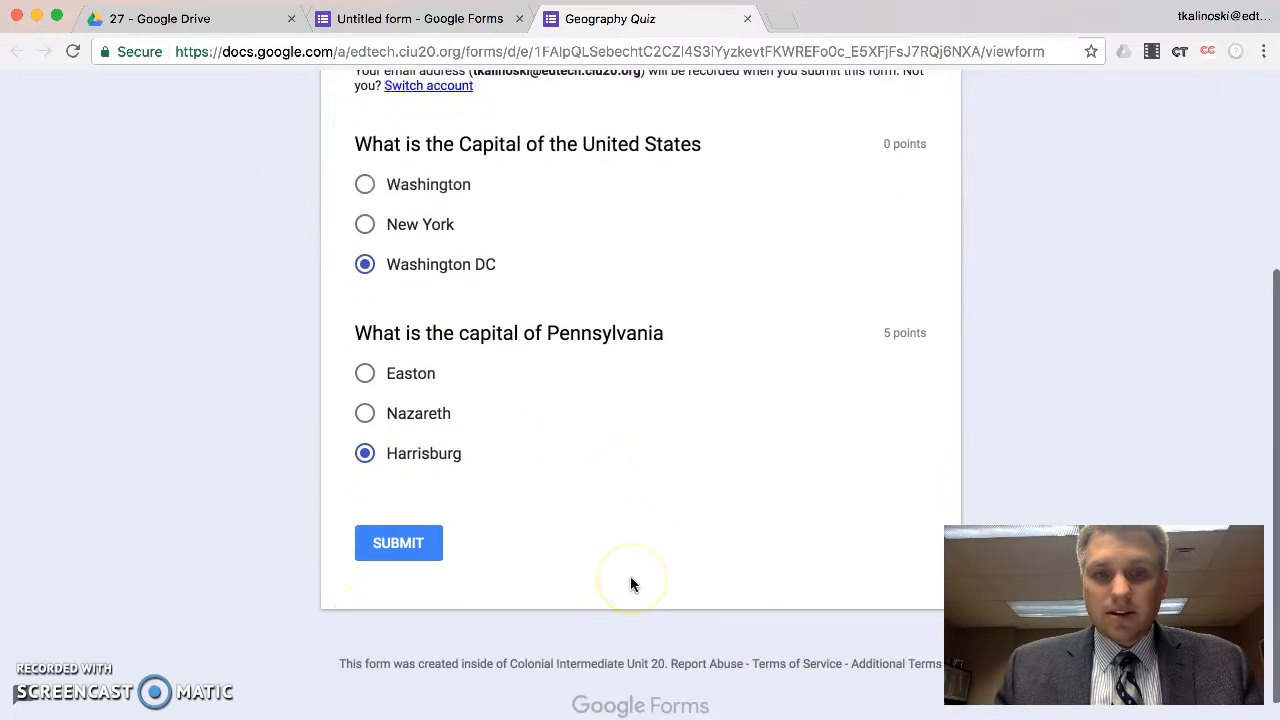
Submit the quiz answers, view the score for this response, and close the score page and preview
{"action": "left_click", "coordinate": [399, 550]}
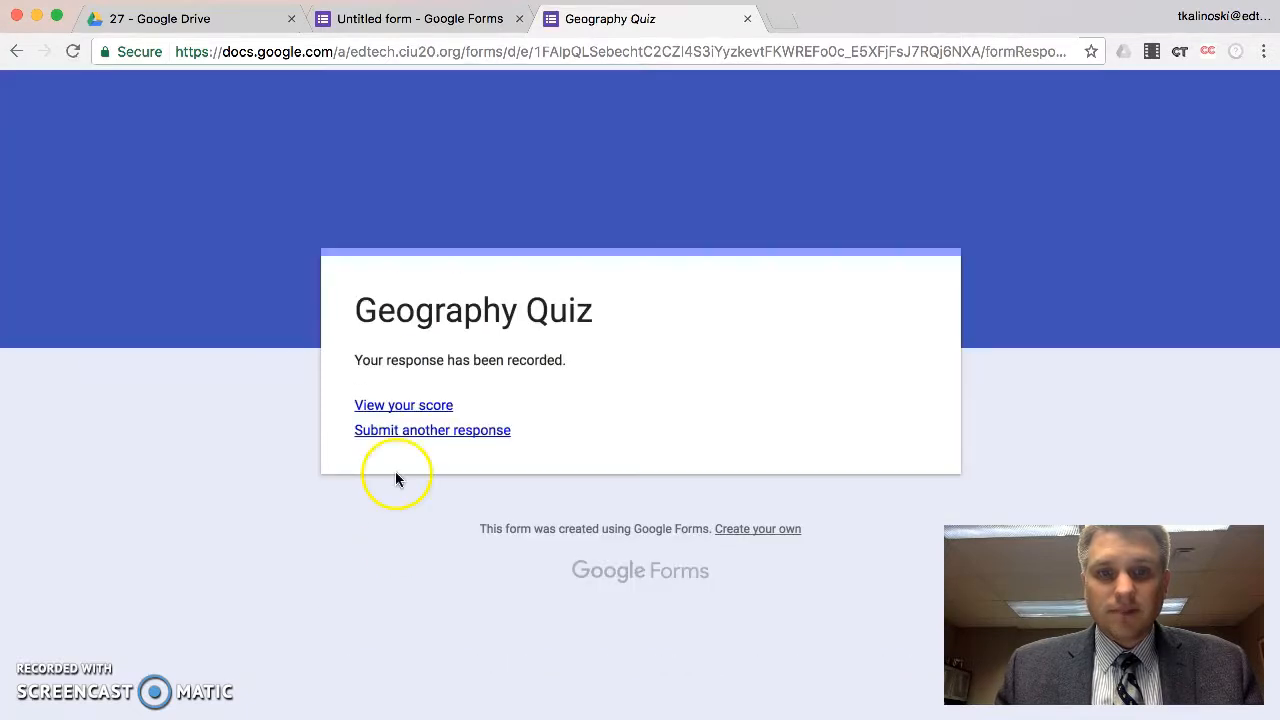
{"action": "left_click", "coordinate": [393, 410]}
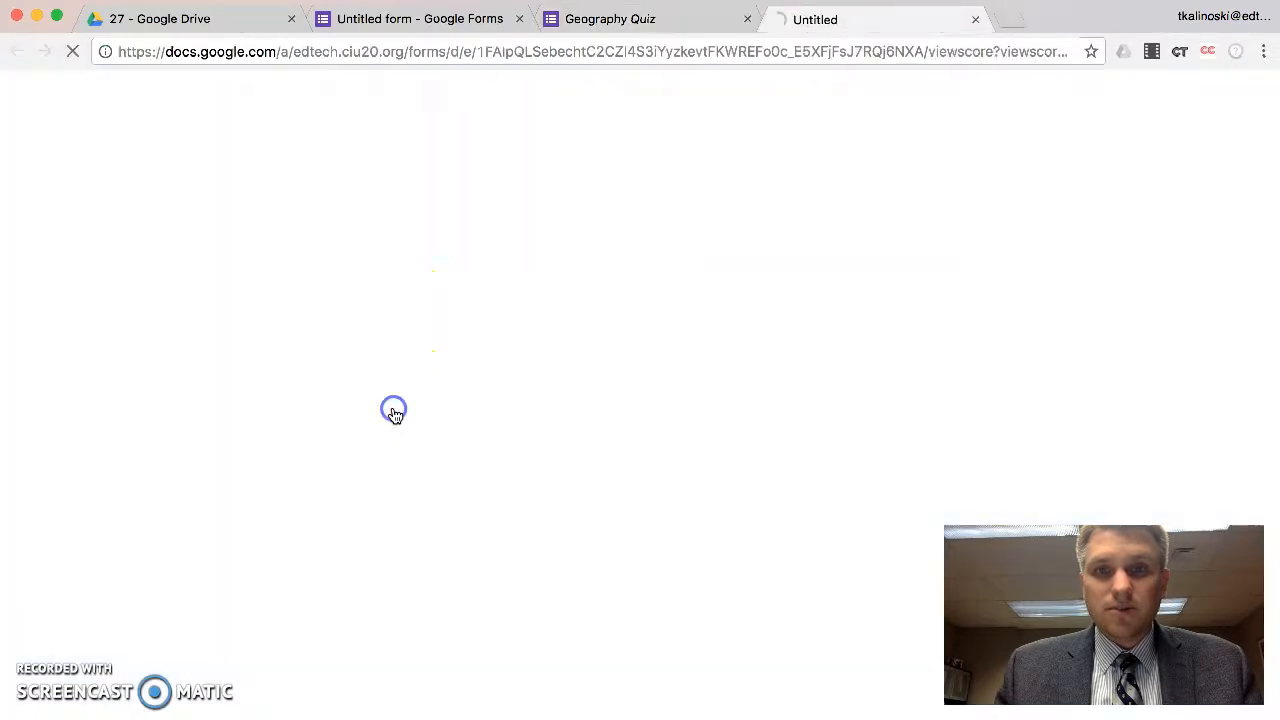
{"action": "scroll", "coordinate": [700, 430], "scroll_direction": "down", "scroll_amount": 5}
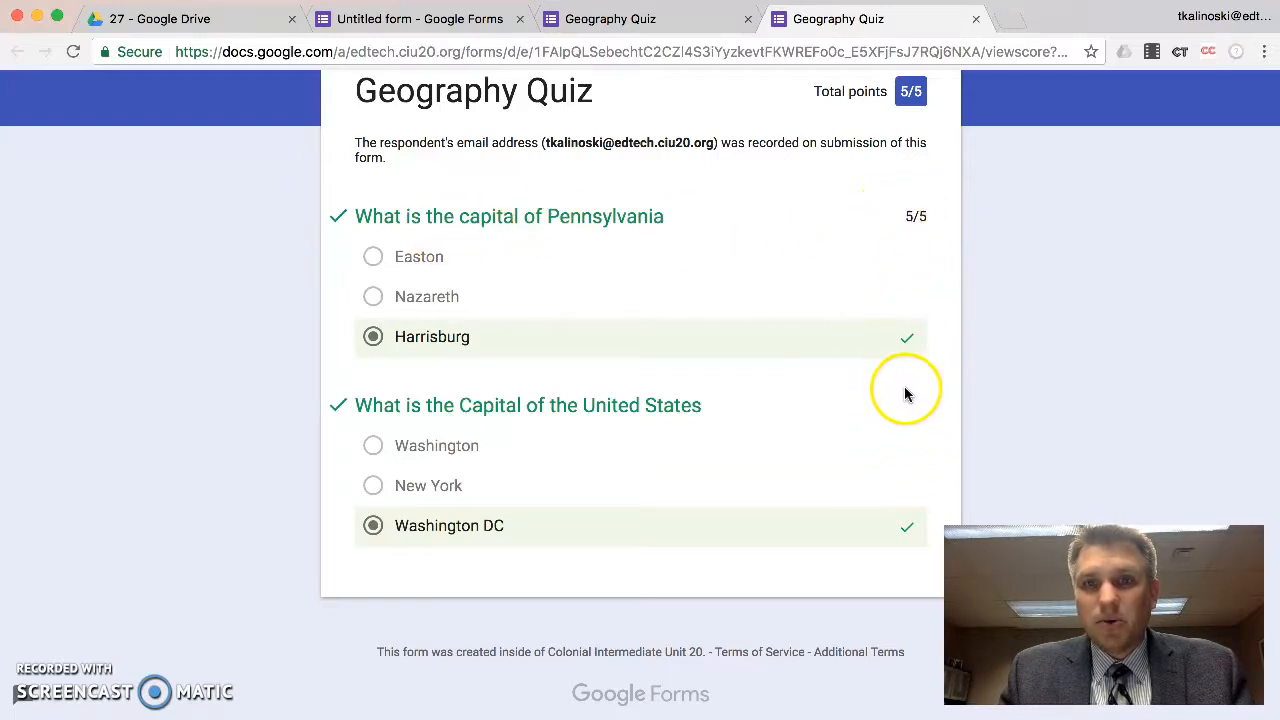
{"action": "left_click", "coordinate": [976, 20]}
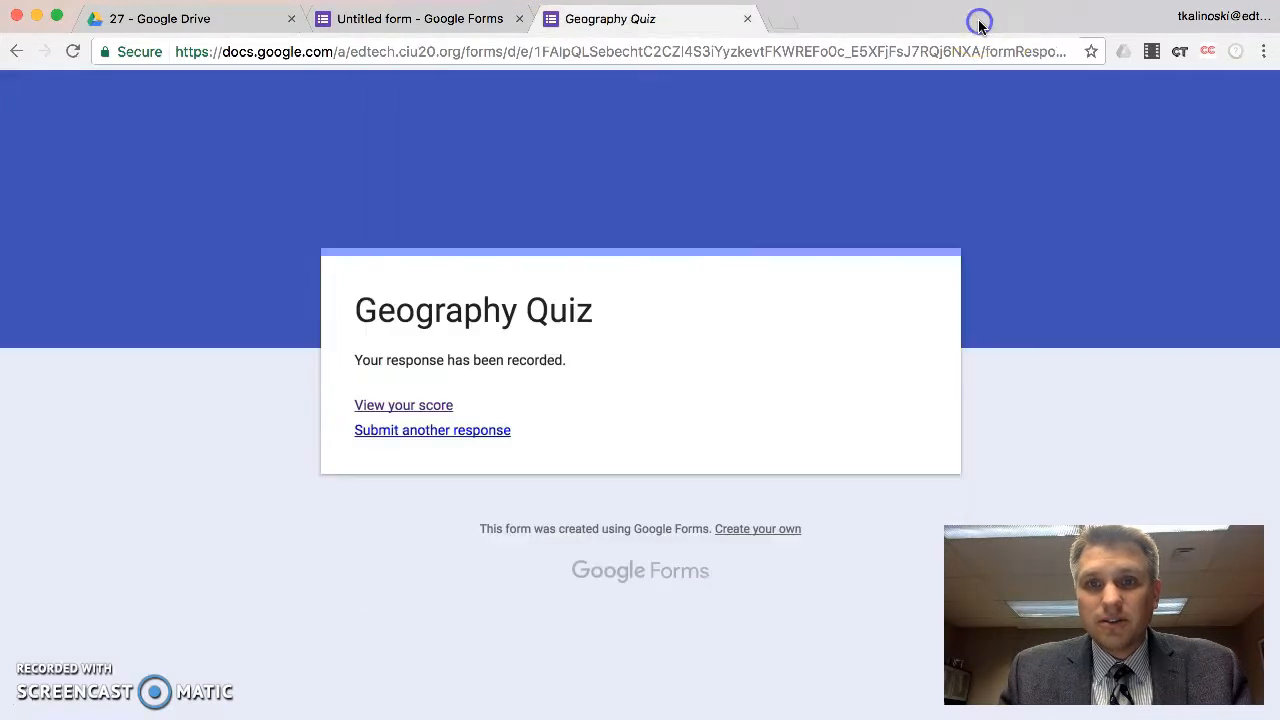
{"action": "left_click", "coordinate": [749, 20]}
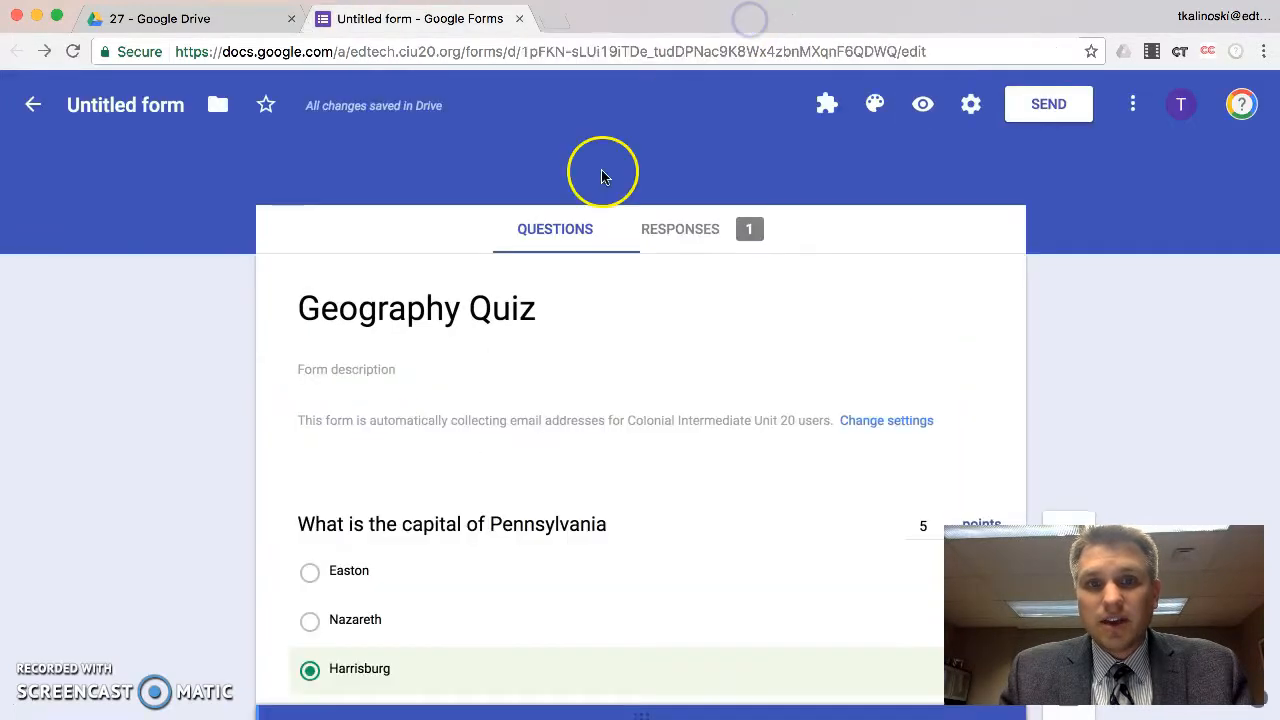
Set the point value of the United States capital question to 5
{"action": "scroll", "coordinate": [688, 405], "scroll_direction": "down", "scroll_amount": 1}
{"action": "scroll", "coordinate": [688, 408], "scroll_direction": "down", "scroll_amount": 5}
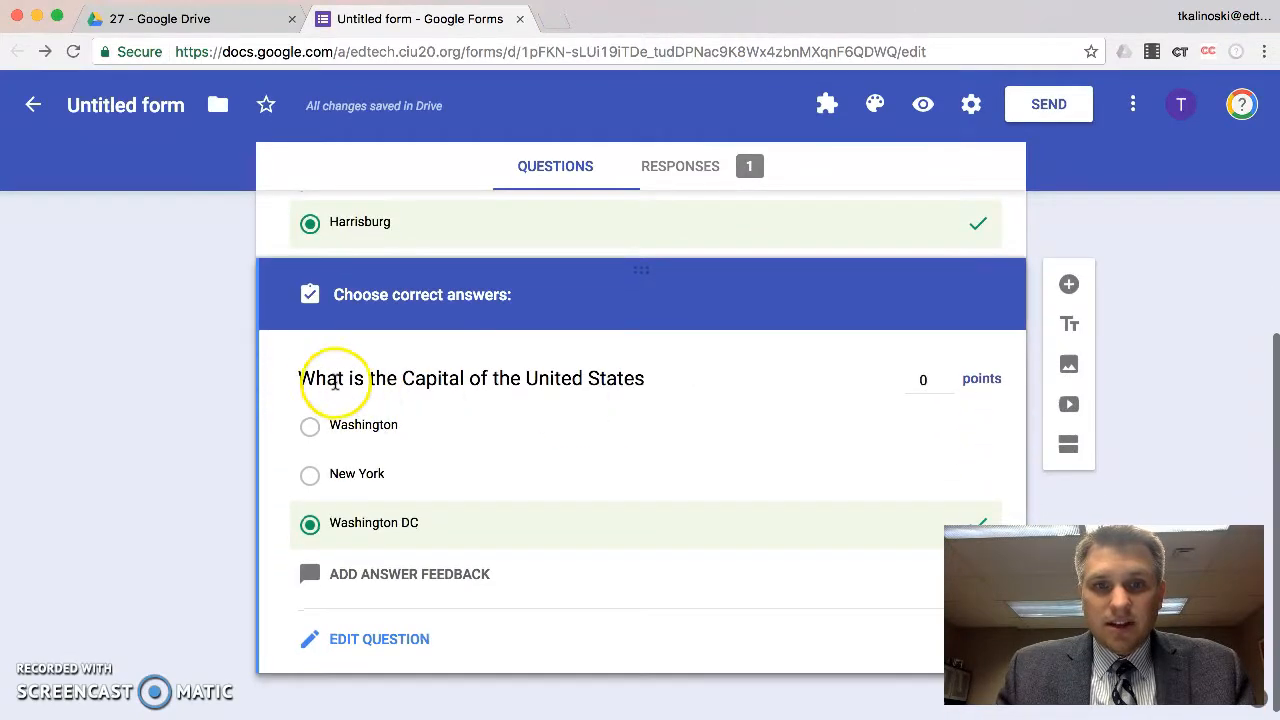
{"action": "left_click", "coordinate": [935, 381]}
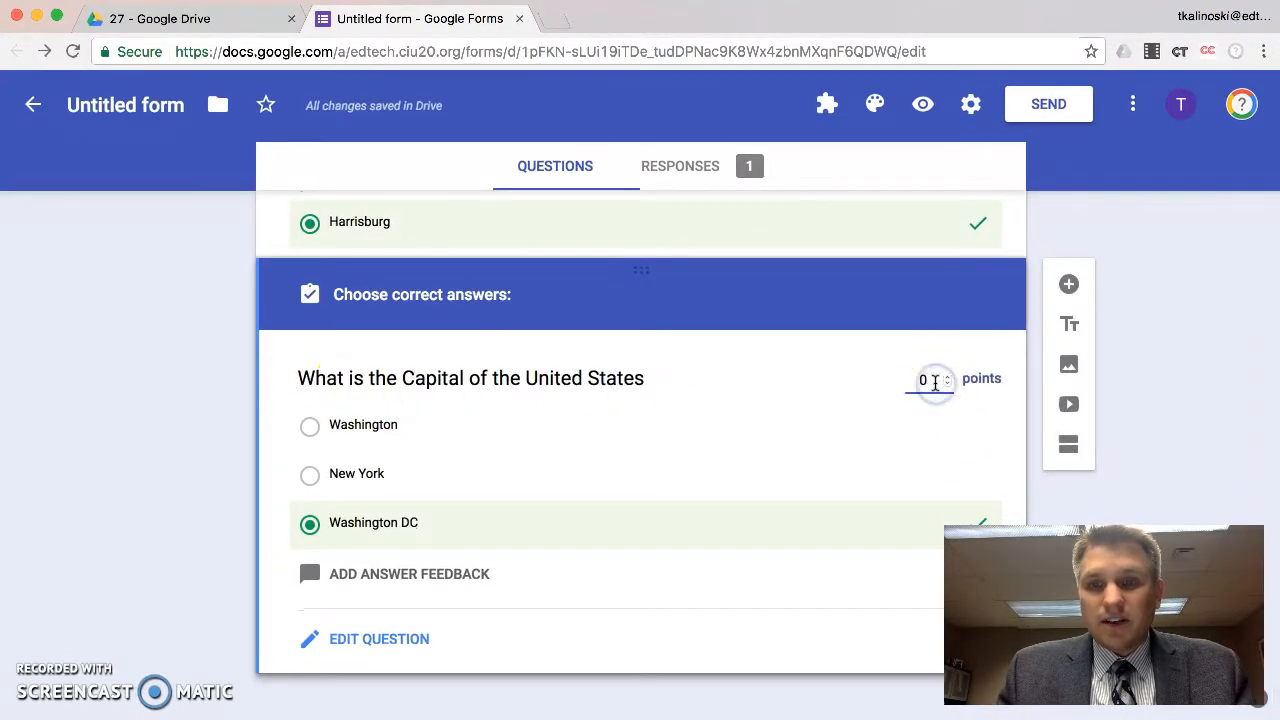
{"action": "type", "text": "5"}
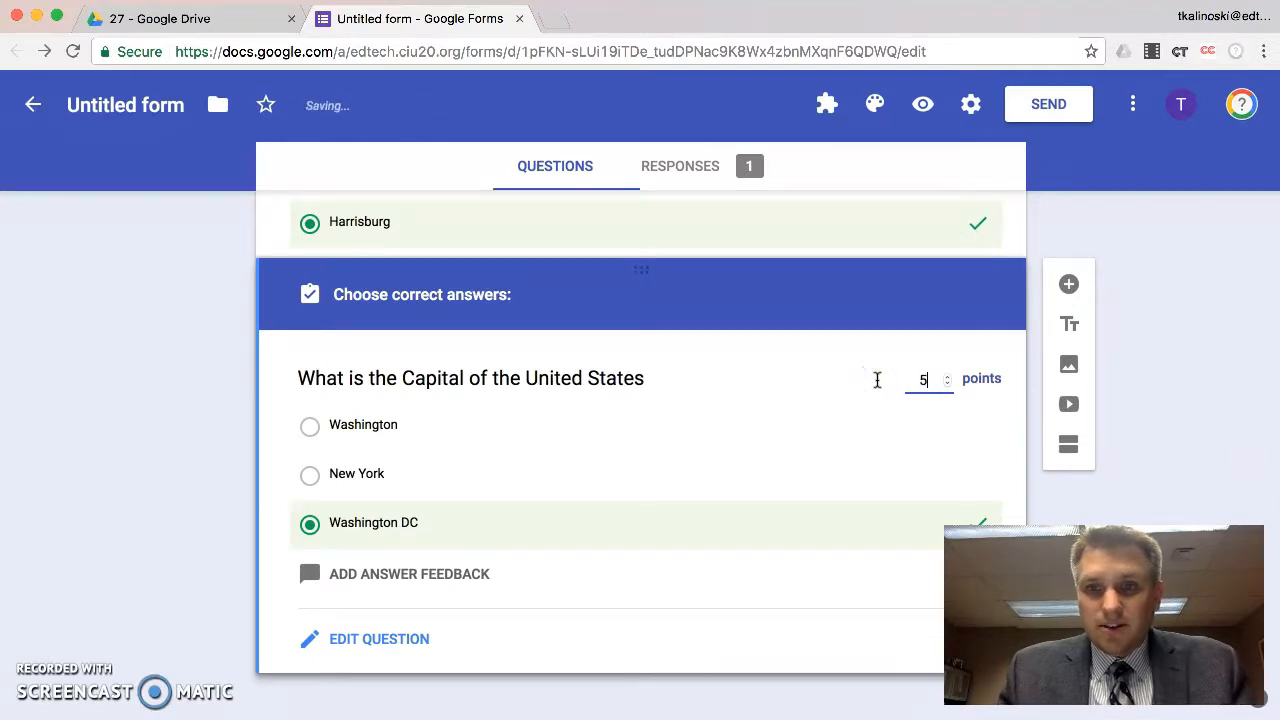
{"action": "left_click", "coordinate": [672, 423]}
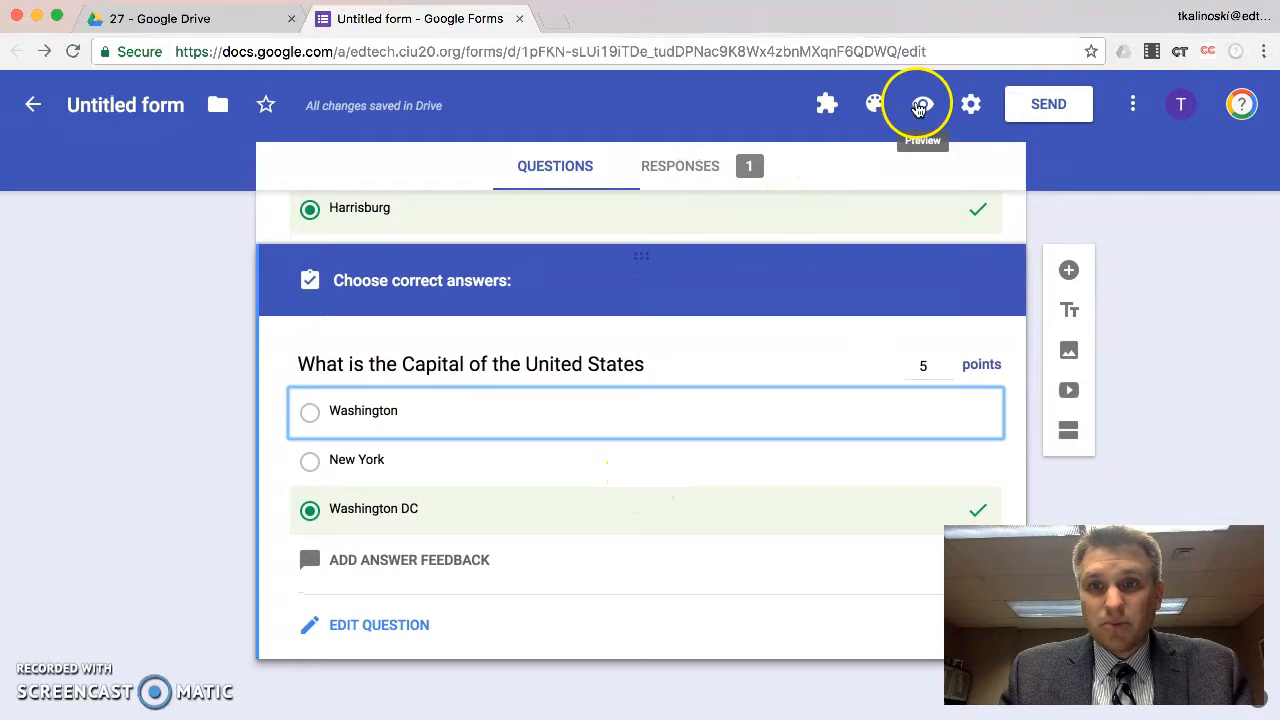
Preview the quiz and submit a second response with New York for the United States question and Harrisburg for the Pennsylvania question
{"action": "left_click", "coordinate": [920, 108]}
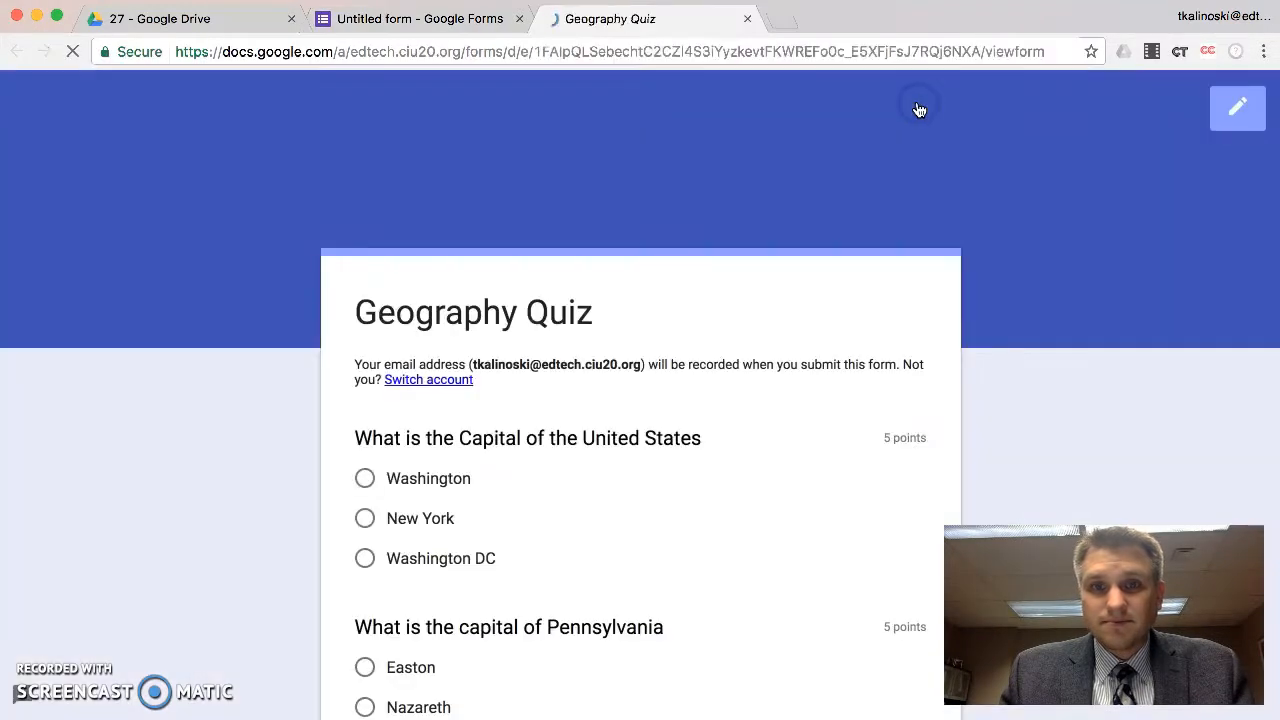
{"action": "scroll", "coordinate": [636, 348], "scroll_direction": "down", "scroll_amount": 3}
{"action": "left_click", "coordinate": [397, 371]}
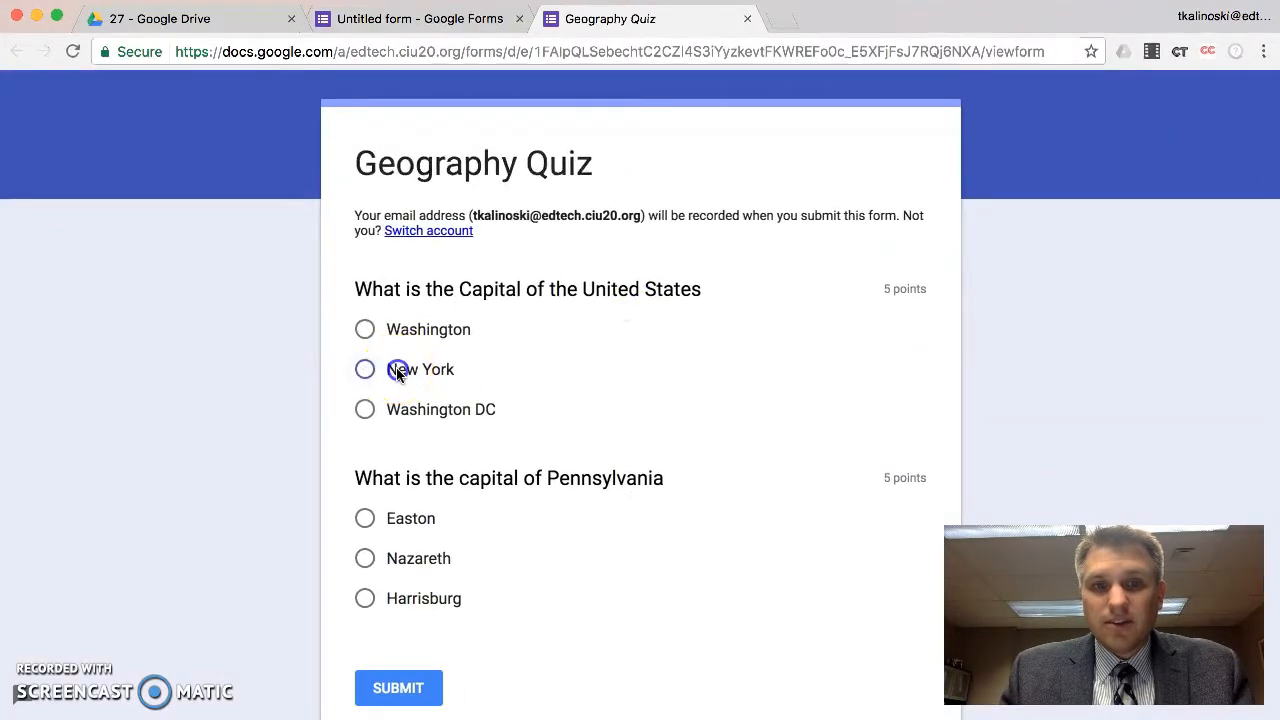
{"action": "left_click", "coordinate": [404, 597]}
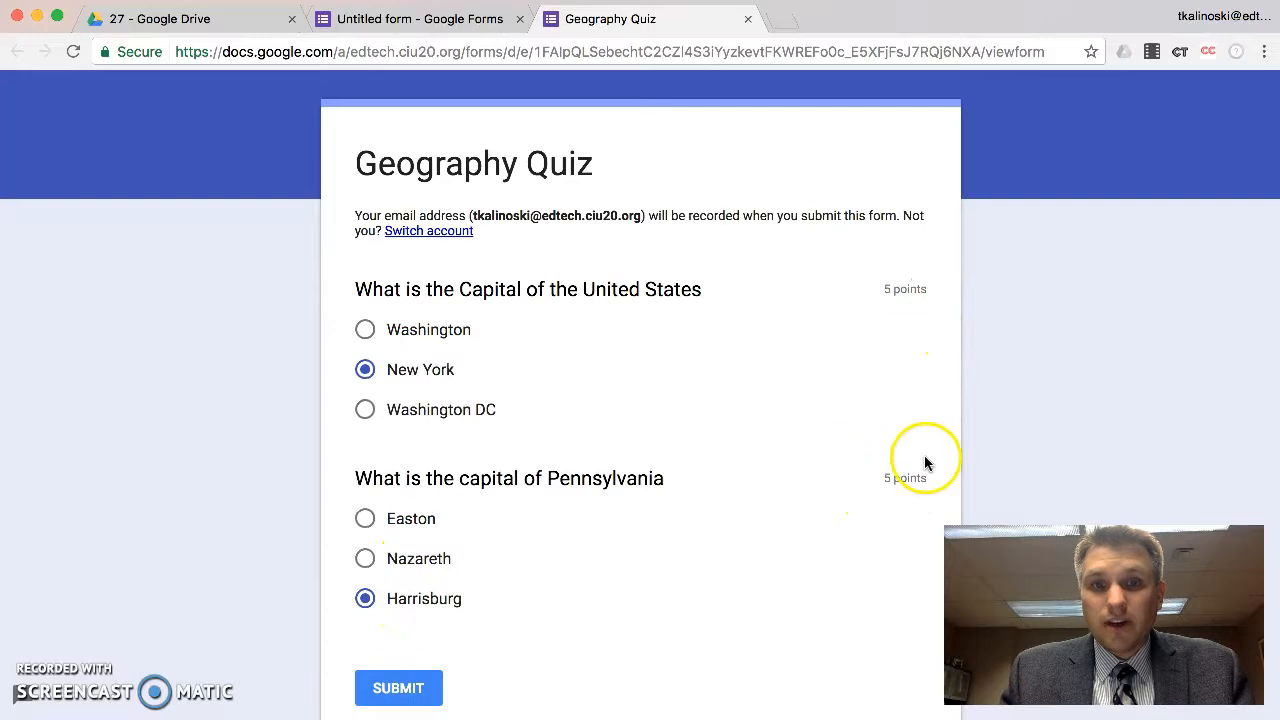
{"action": "left_click", "coordinate": [400, 690]}
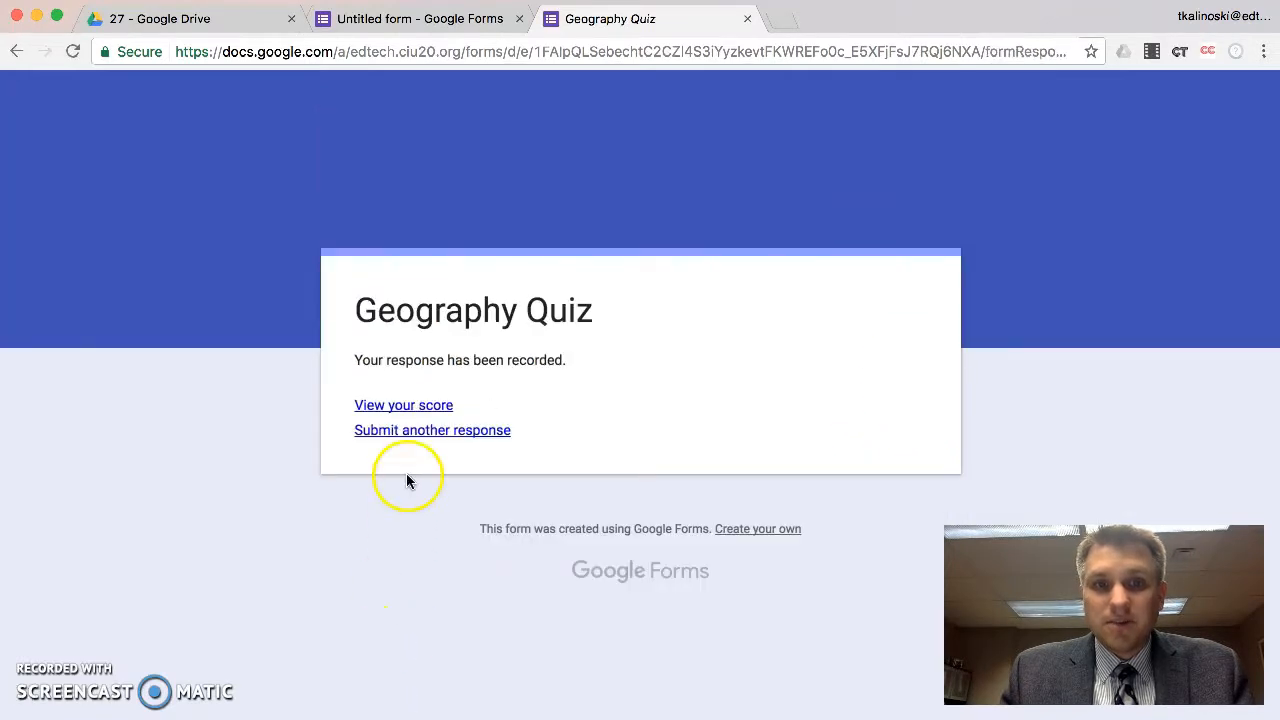
Review the score and marked answers of the second response, and return to the form editor
{"action": "left_click", "coordinate": [412, 406]}
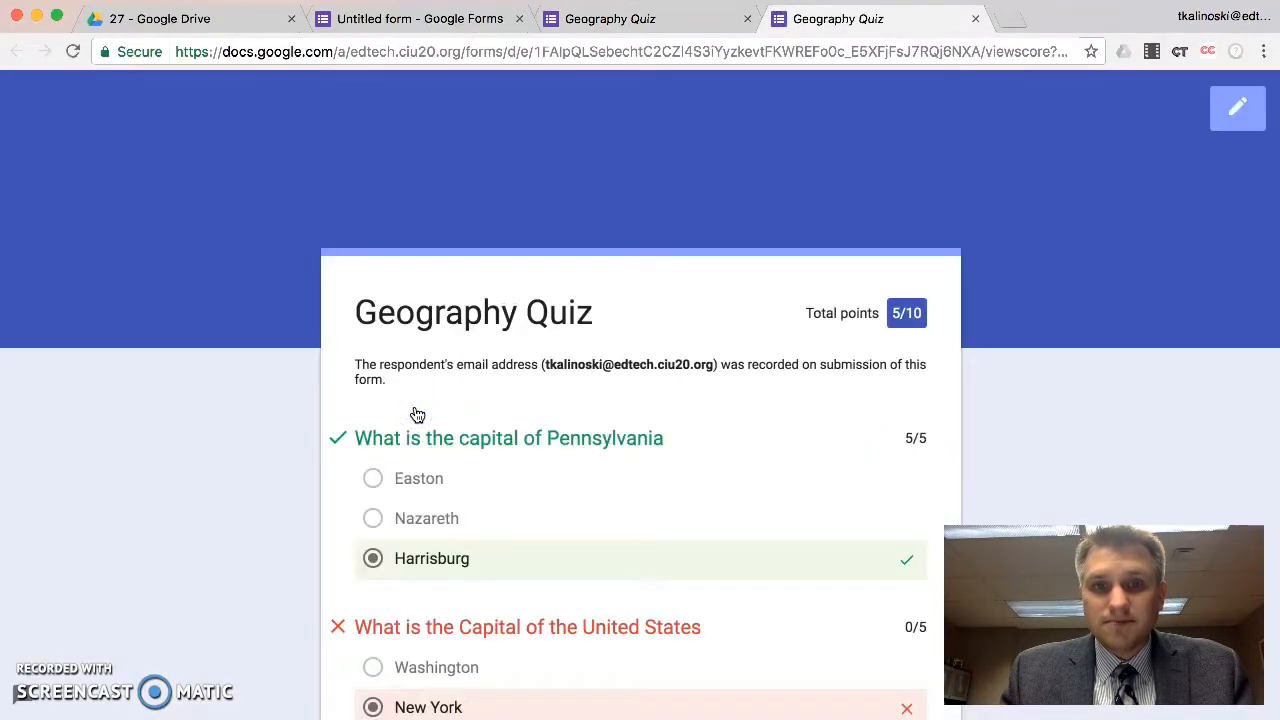
{"action": "scroll", "coordinate": [697, 453], "scroll_direction": "down", "scroll_amount": 3}
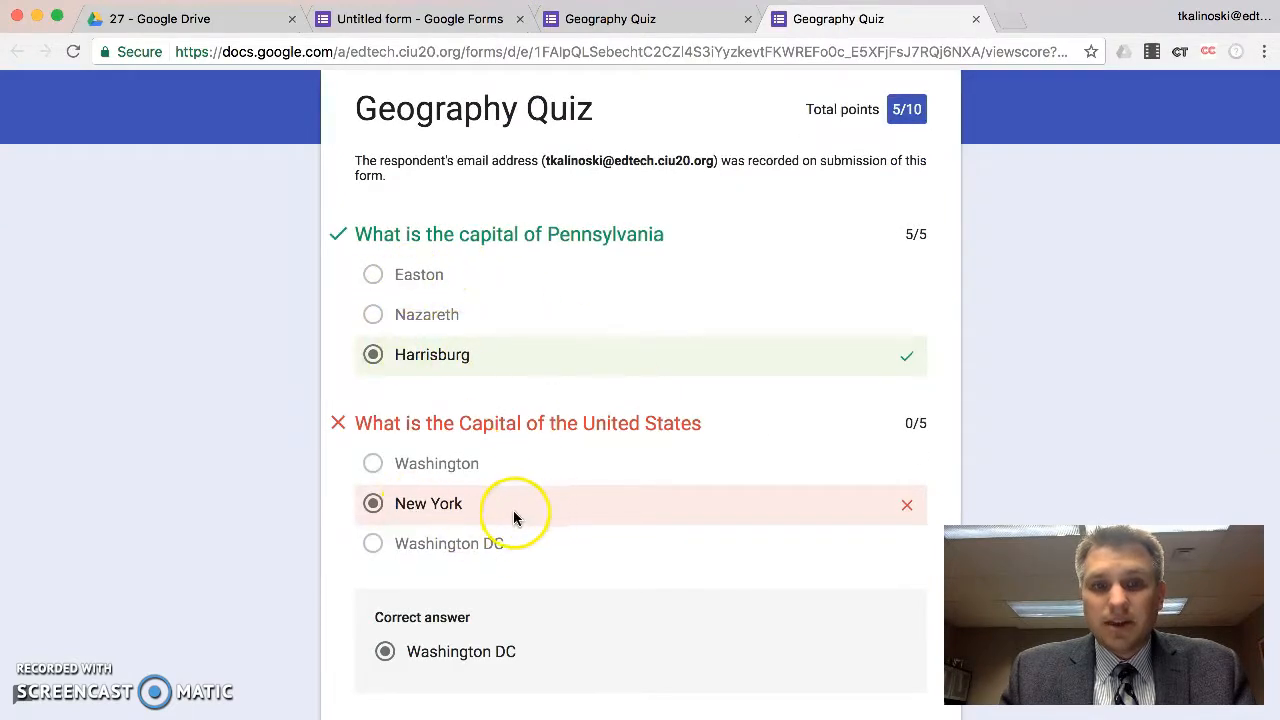
{"action": "scroll", "coordinate": [563, 516], "scroll_direction": "down", "scroll_amount": 3}
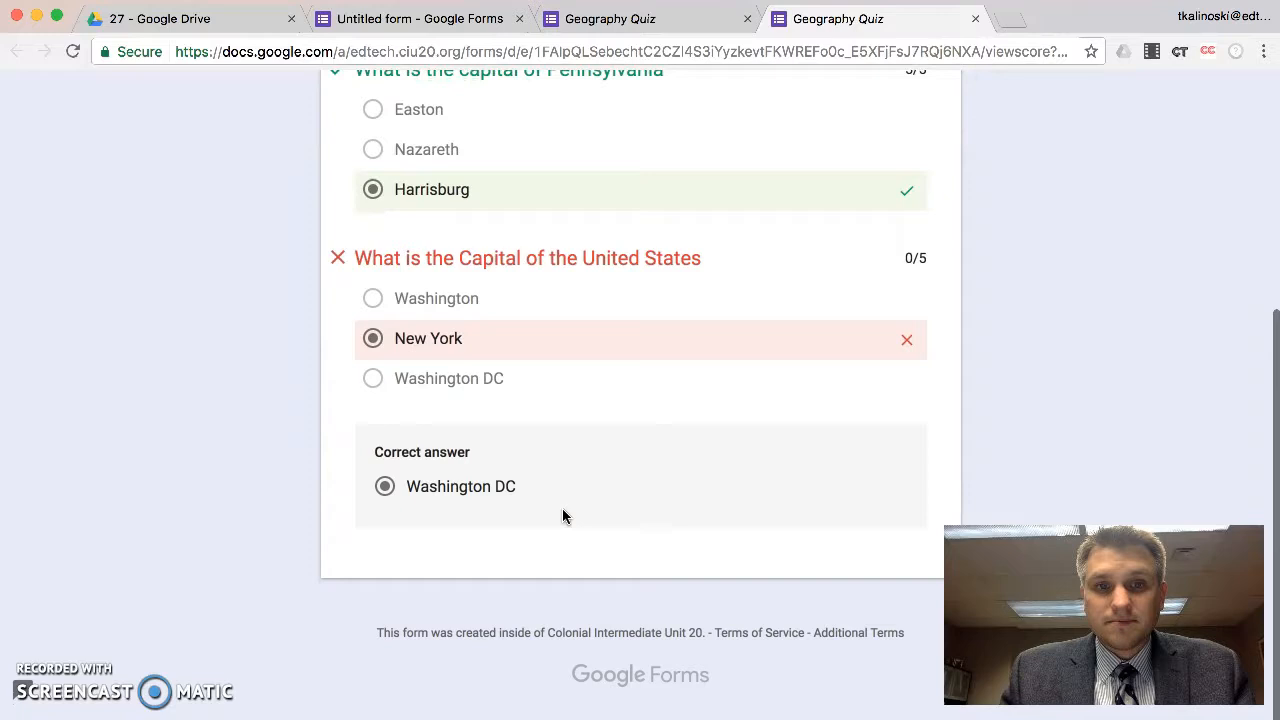
{"action": "scroll", "coordinate": [562, 508], "scroll_direction": "up", "scroll_amount": 7}
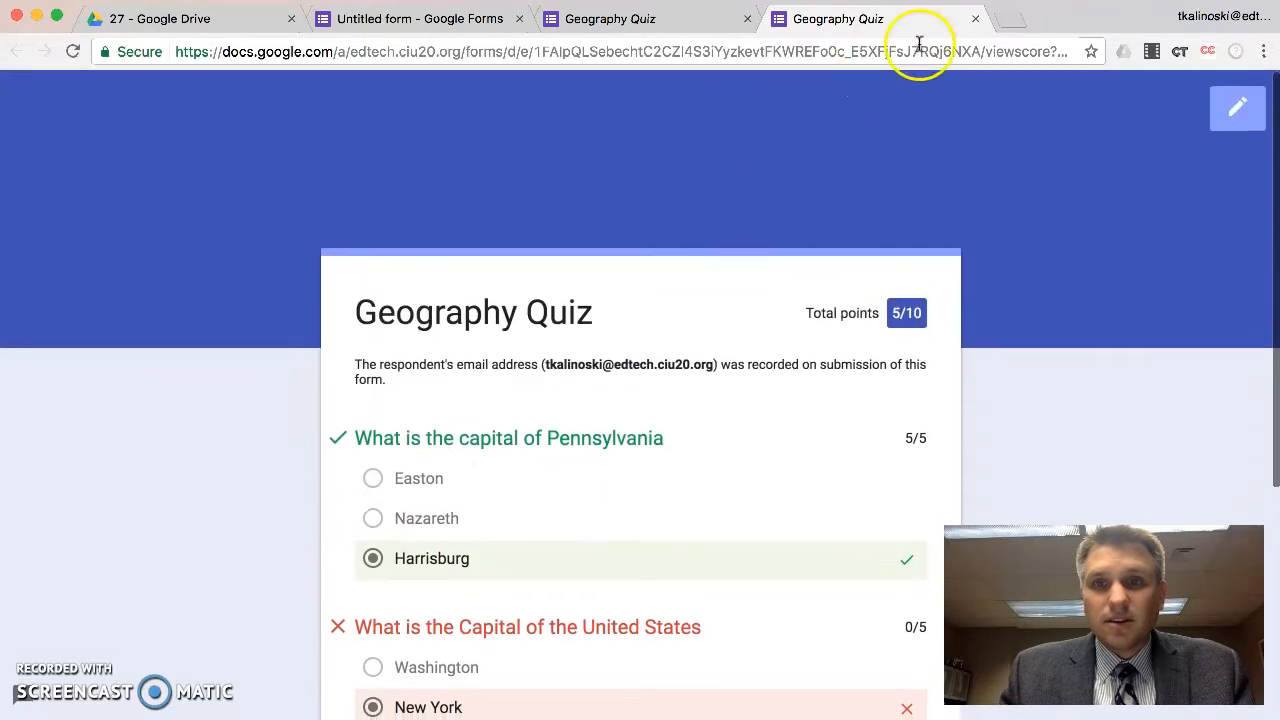
{"action": "left_click", "coordinate": [975, 18]}
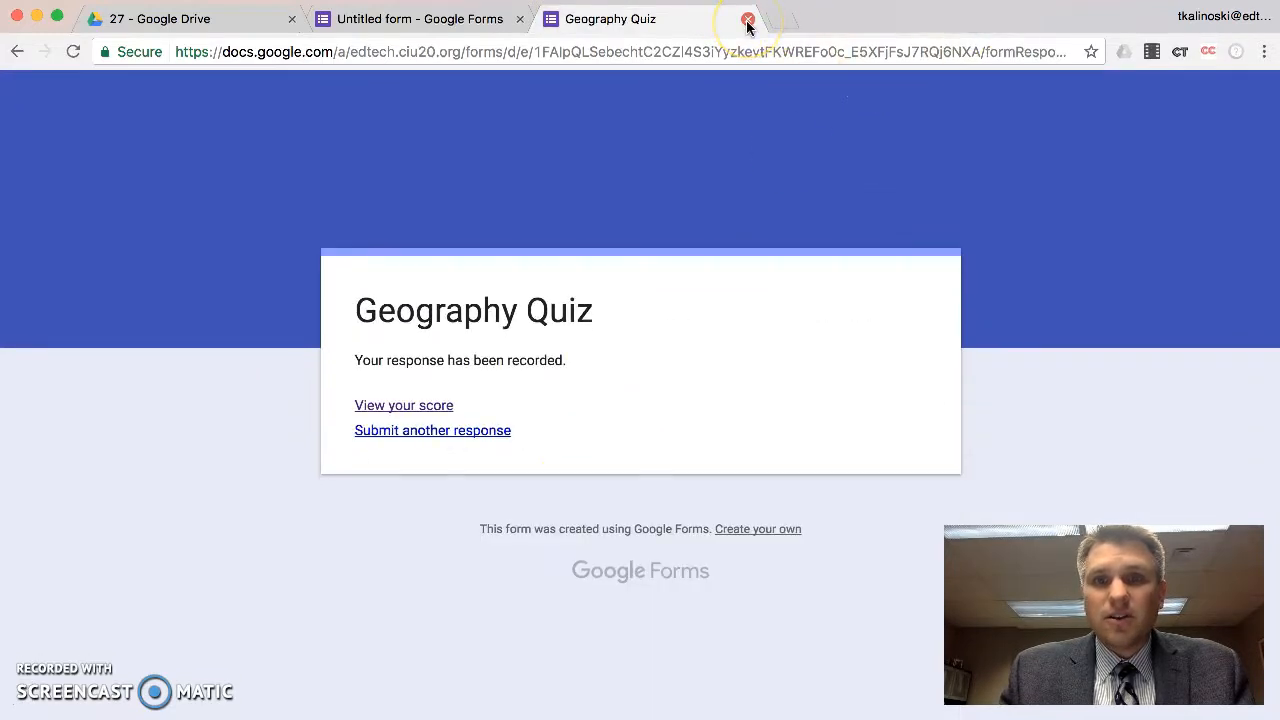
{"action": "left_click", "coordinate": [747, 19]}
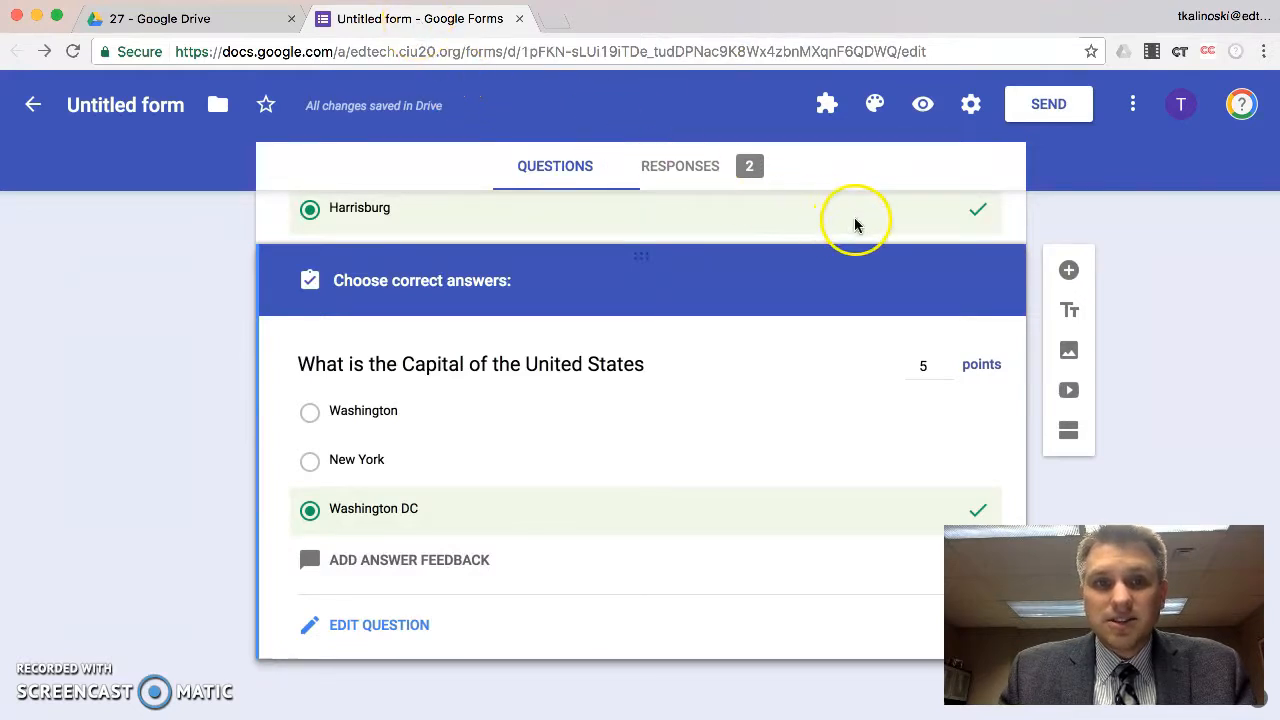
Open the response summary, dismiss the tip about individual responses, and examine the insights, points distribution and respondents' scores
{"action": "scroll", "coordinate": [760, 305], "scroll_direction": "up", "scroll_amount": 3}
{"action": "scroll", "coordinate": [760, 305], "scroll_direction": "up", "scroll_amount": 2}
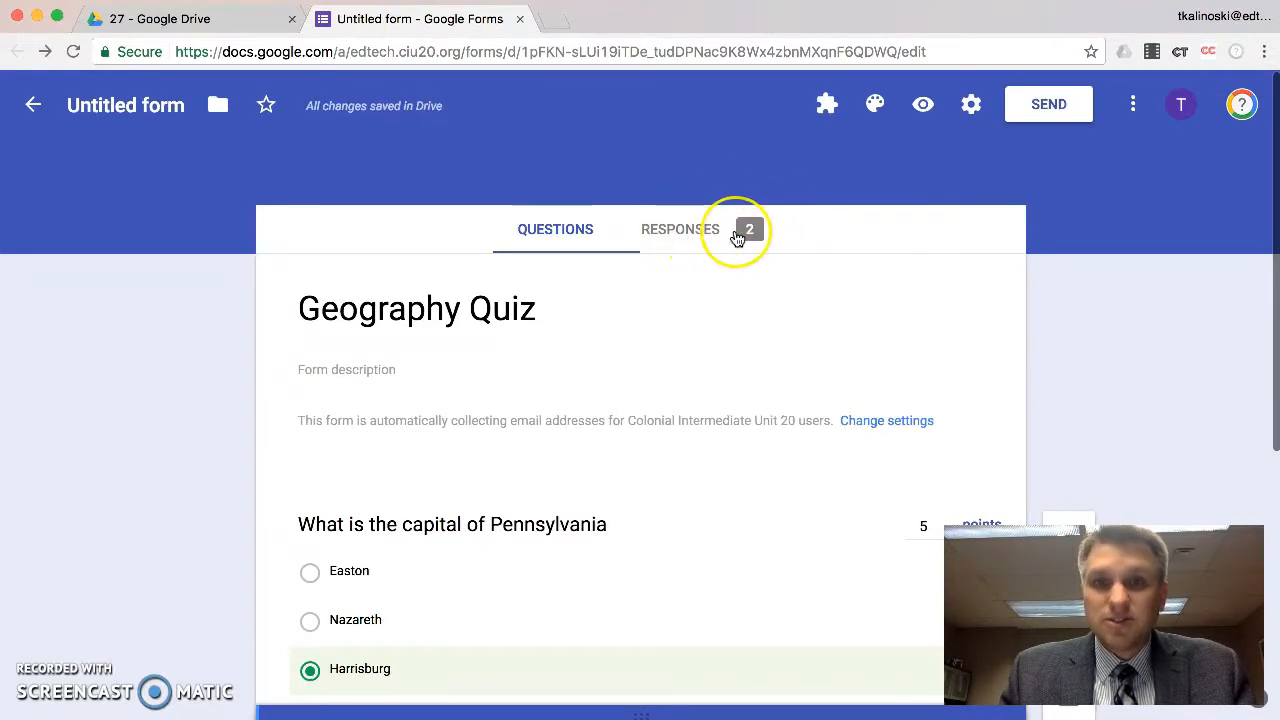
{"action": "left_click", "coordinate": [686, 232]}
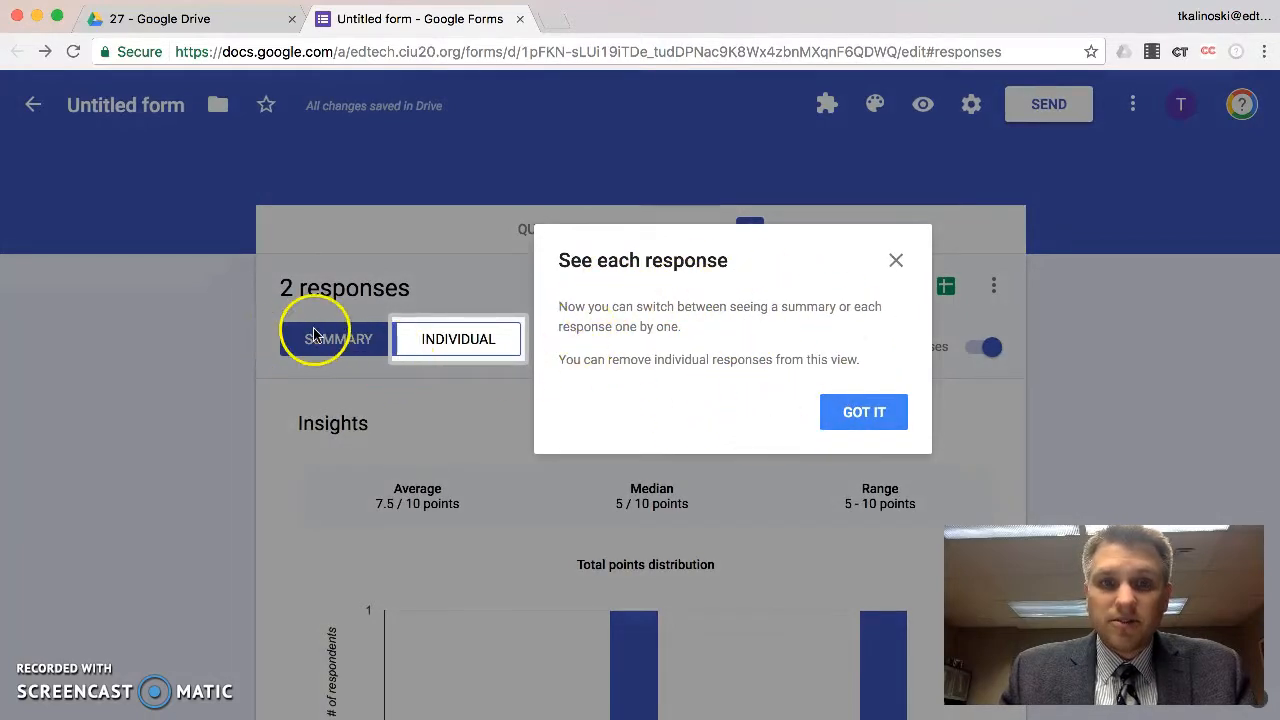
{"action": "left_click", "coordinate": [877, 422]}
{"action": "scroll", "coordinate": [877, 422], "scroll_direction": "down", "scroll_amount": 3}
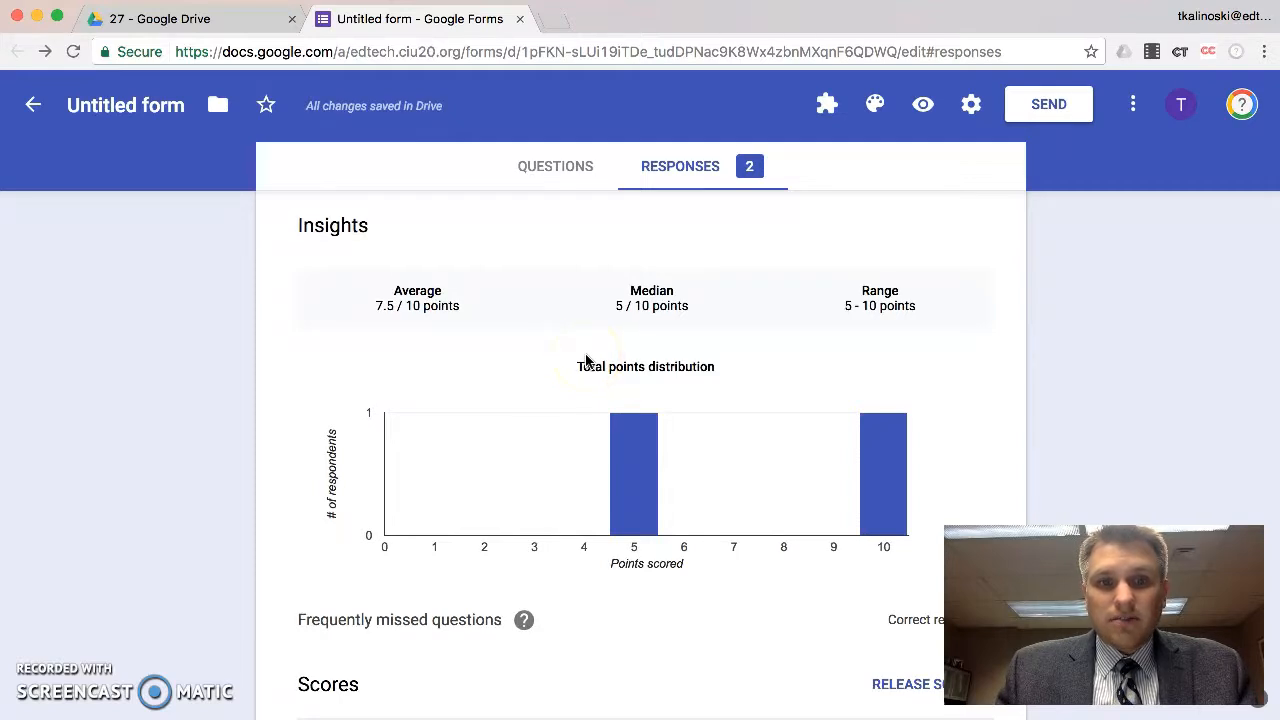
{"action": "scroll", "coordinate": [586, 360], "scroll_direction": "up", "scroll_amount": 1}
{"action": "scroll", "coordinate": [586, 360], "scroll_direction": "down", "scroll_amount": 4}
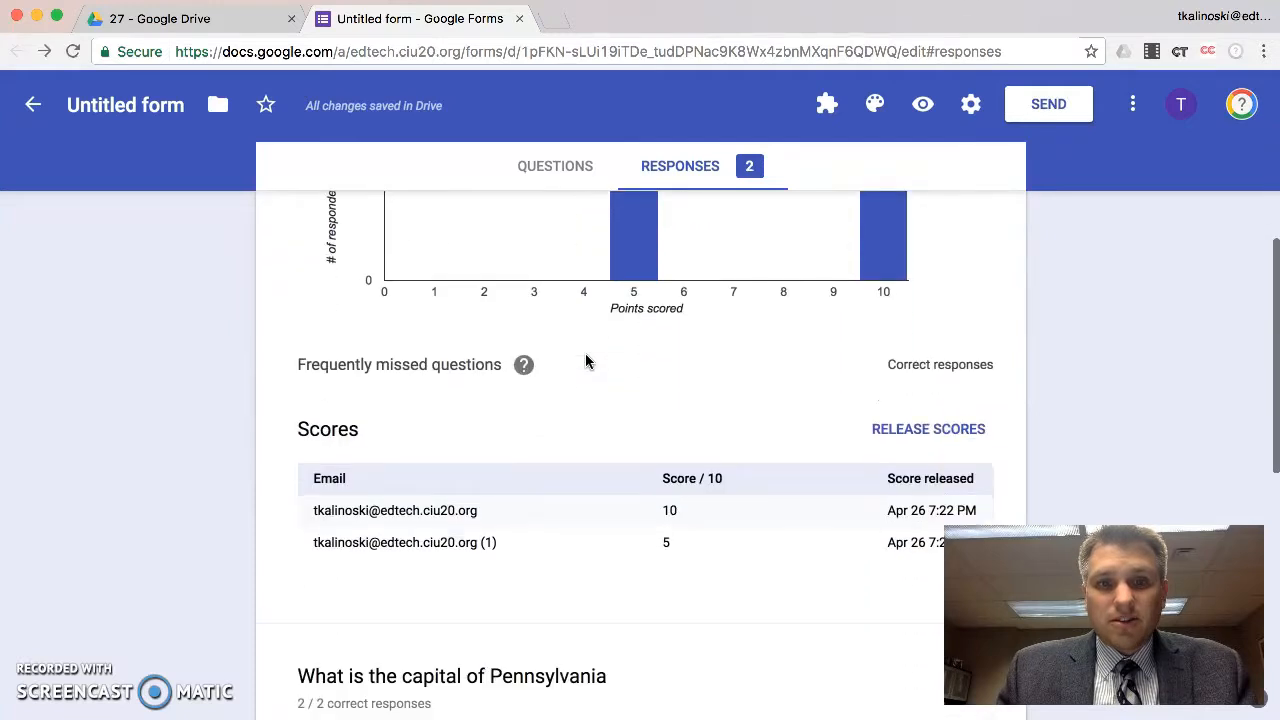
{"action": "scroll", "coordinate": [587, 361], "scroll_direction": "up", "scroll_amount": 3}
{"action": "scroll", "coordinate": [586, 360], "scroll_direction": "down", "scroll_amount": 4}
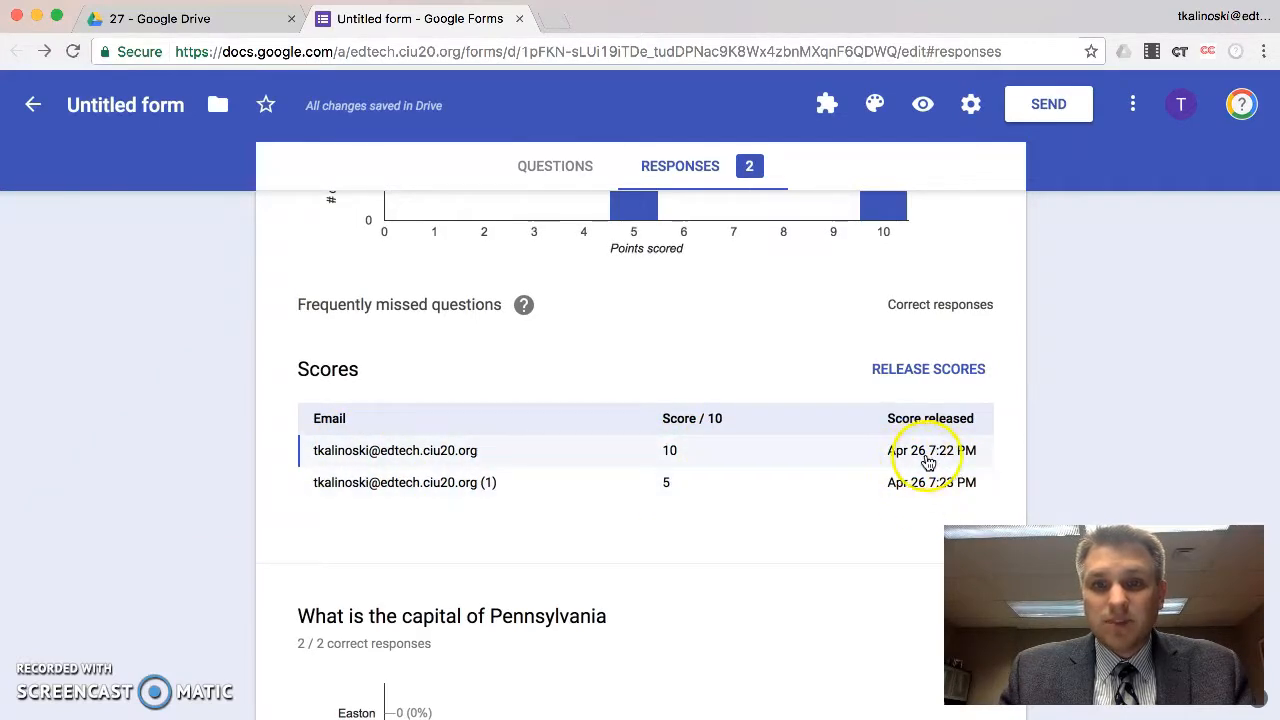
Examine the answer charts for the Pennsylvania and United States questions, and return to the start of the response summary
{"action": "scroll", "coordinate": [921, 470], "scroll_direction": "down", "scroll_amount": 3}
{"action": "scroll", "coordinate": [925, 468], "scroll_direction": "down", "scroll_amount": 1}
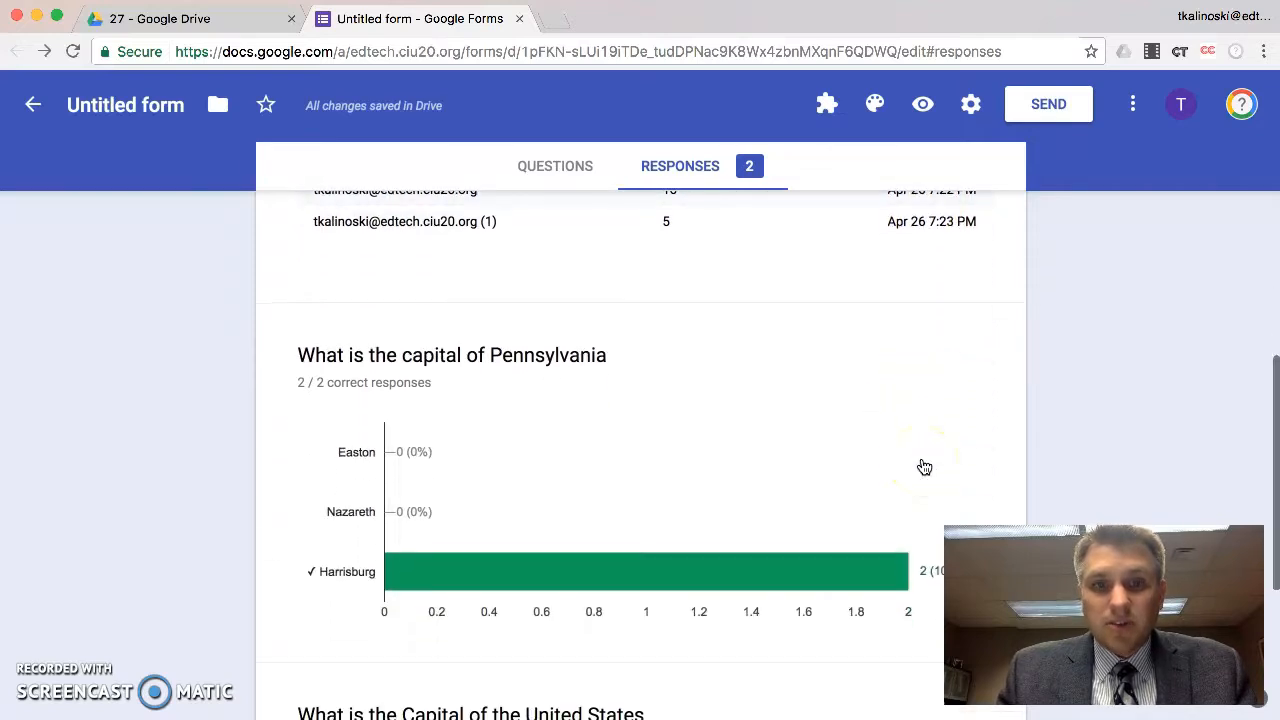
{"action": "scroll", "coordinate": [925, 468], "scroll_direction": "down", "scroll_amount": 2}
{"action": "scroll", "coordinate": [925, 468], "scroll_direction": "down", "scroll_amount": 2}
{"action": "scroll", "coordinate": [925, 468], "scroll_direction": "up", "scroll_amount": 2}
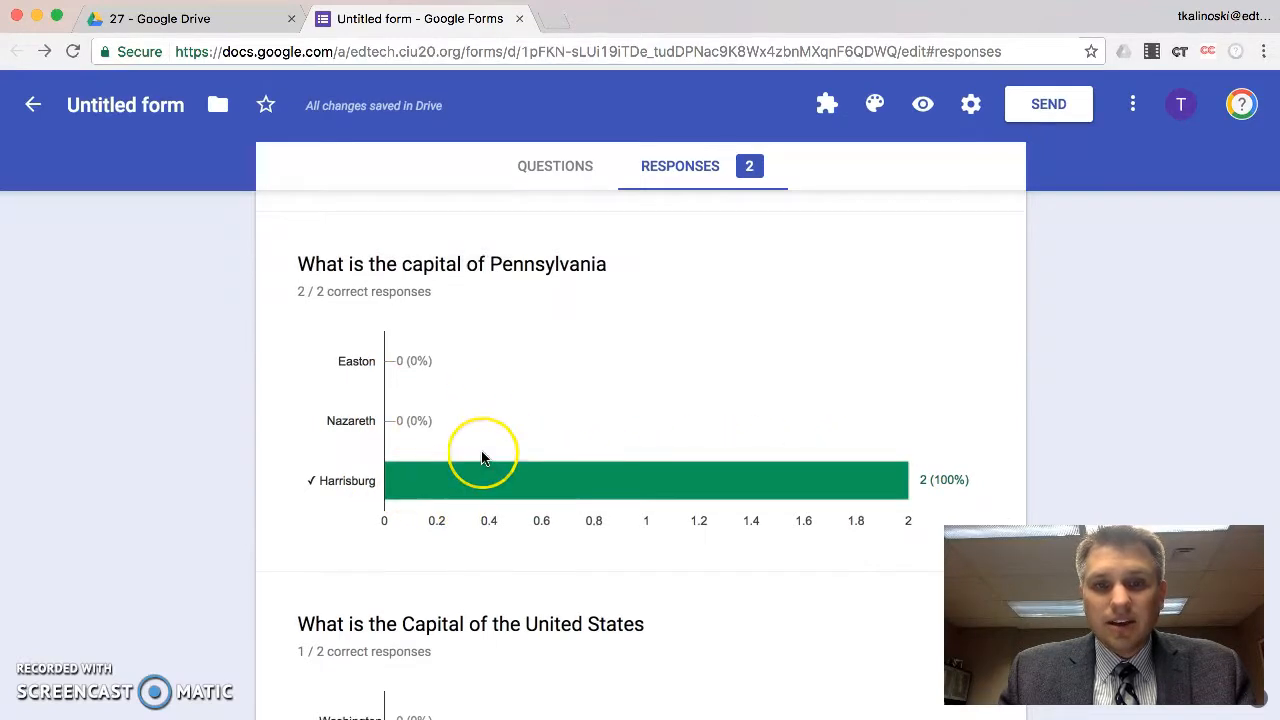
{"action": "scroll", "coordinate": [480, 452], "scroll_direction": "down", "scroll_amount": 3}
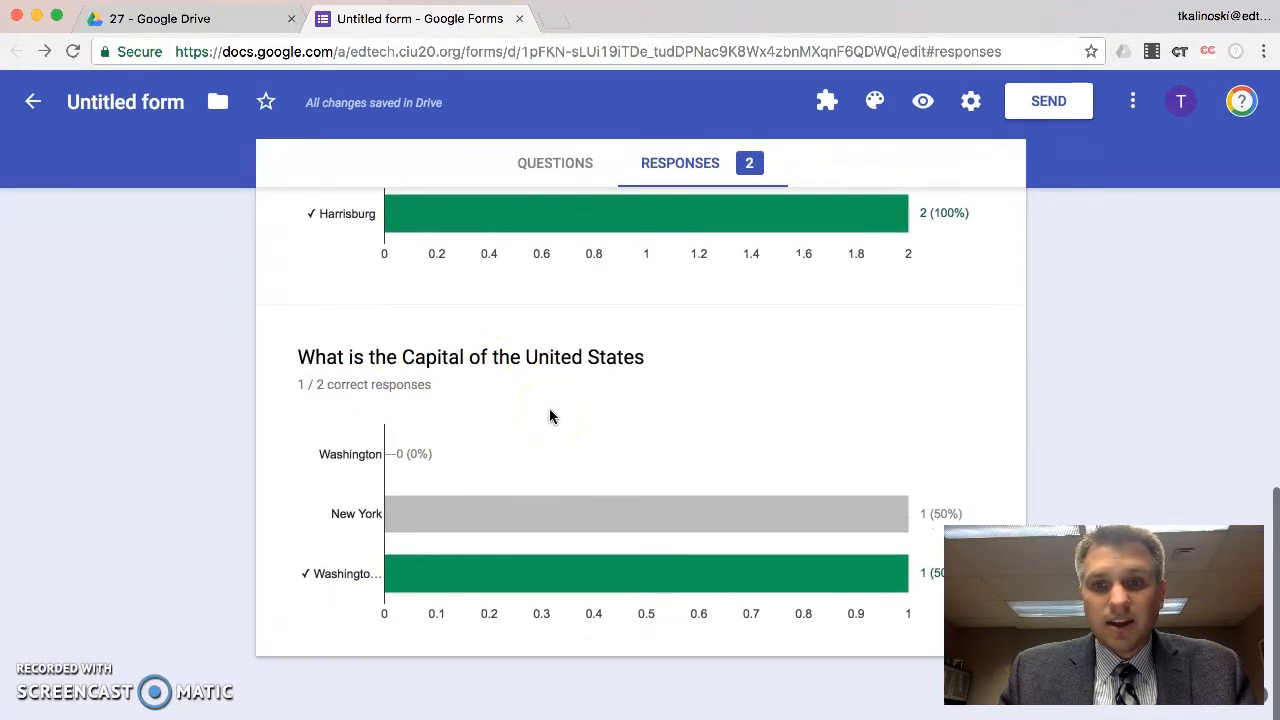
{"action": "mouse_move", "coordinate": [606, 563]}
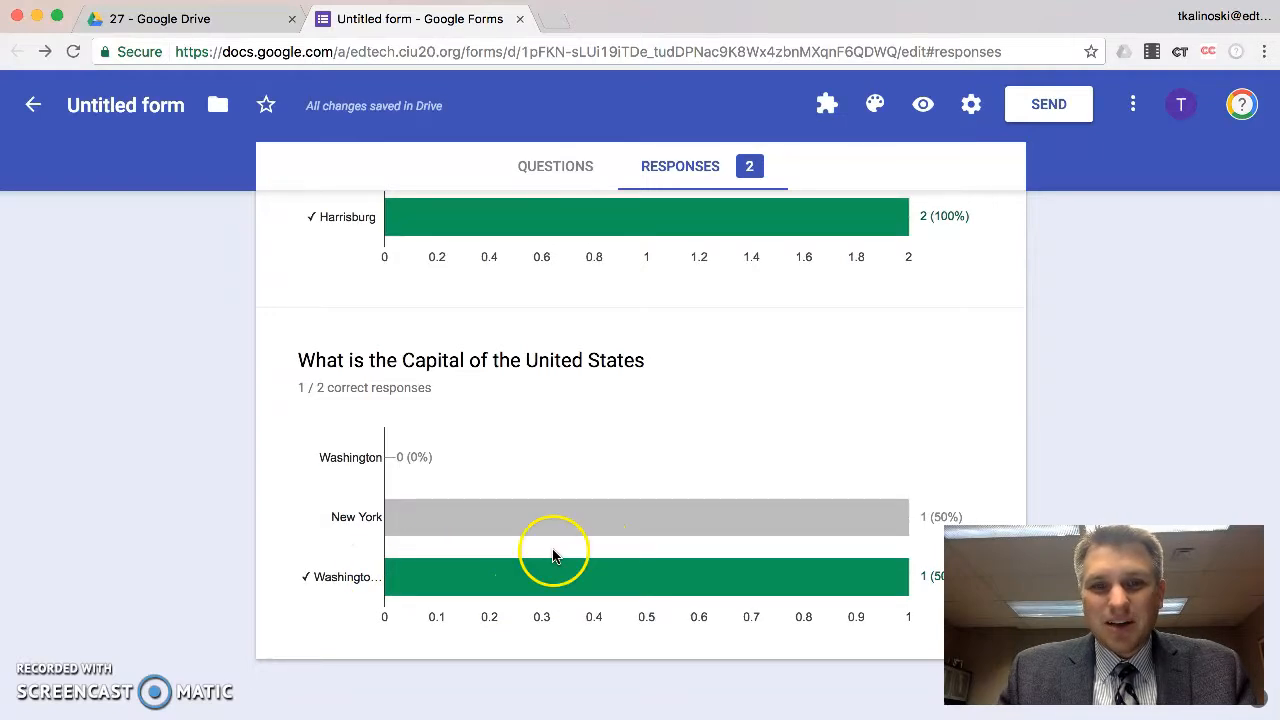
{"action": "mouse_move", "coordinate": [475, 509]}
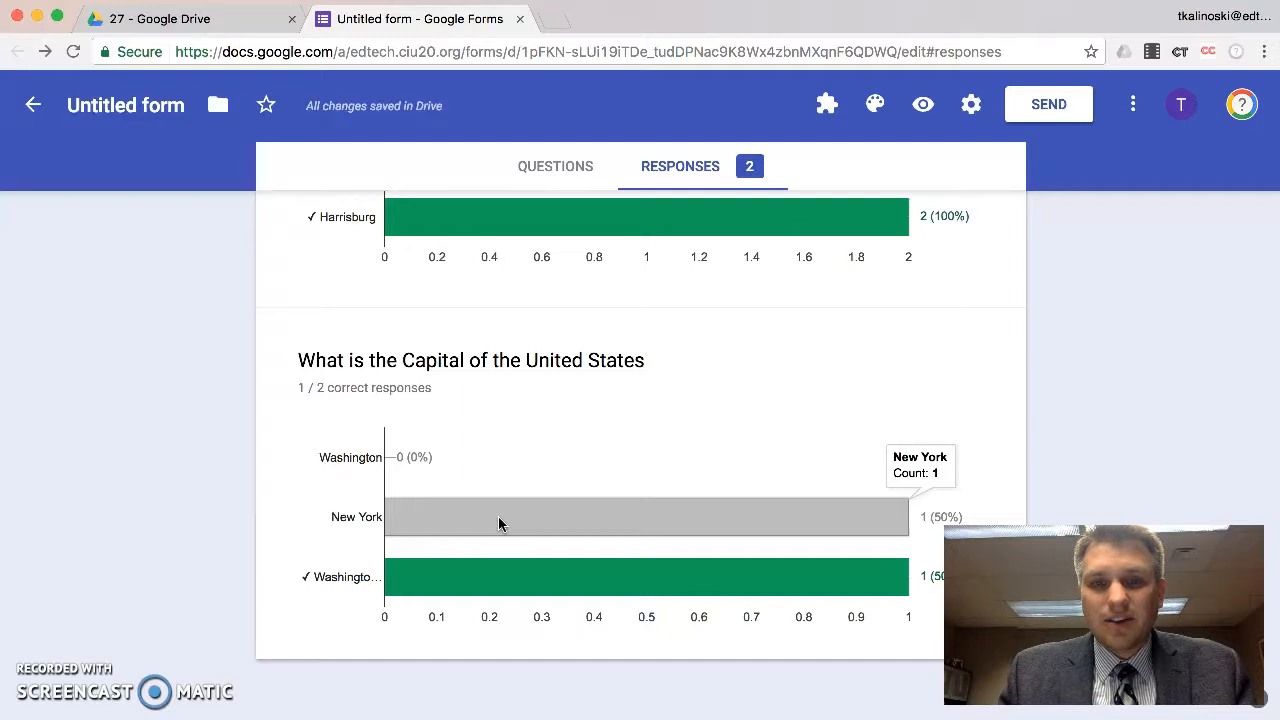
{"action": "scroll", "coordinate": [498, 516], "scroll_direction": "up", "scroll_amount": 2}
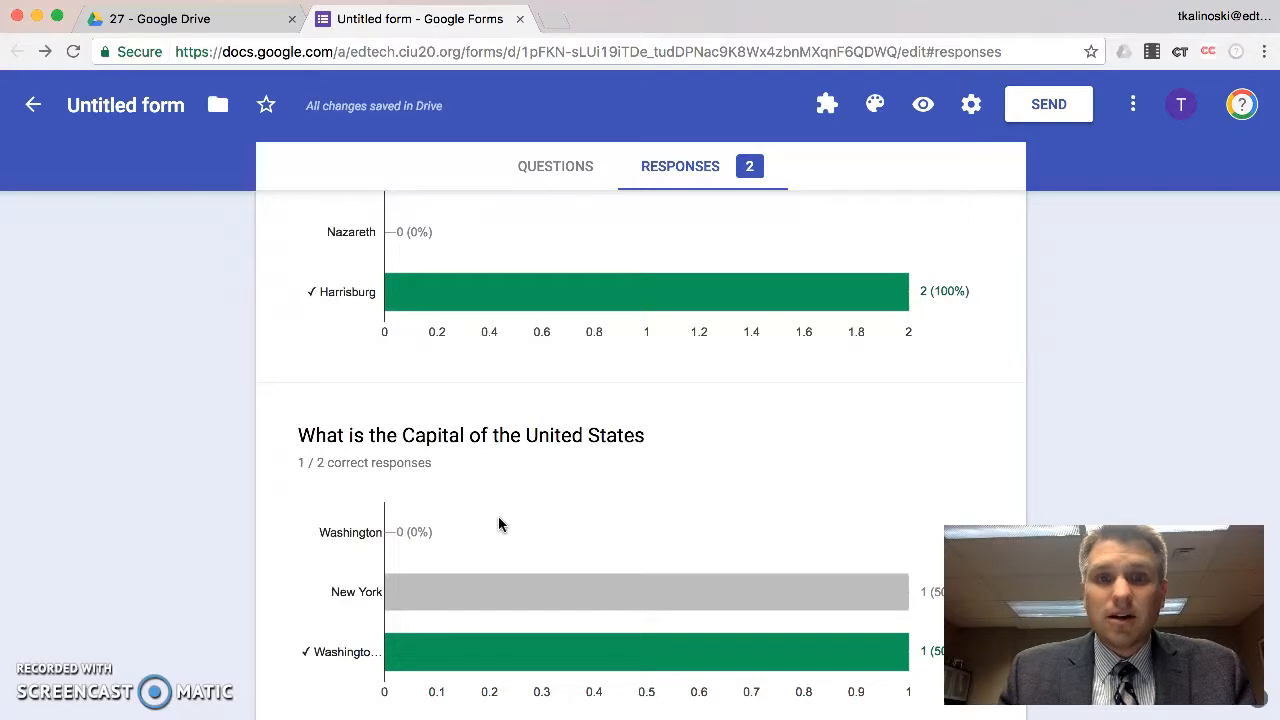
{"action": "scroll", "coordinate": [500, 524], "scroll_direction": "up", "scroll_amount": 10}
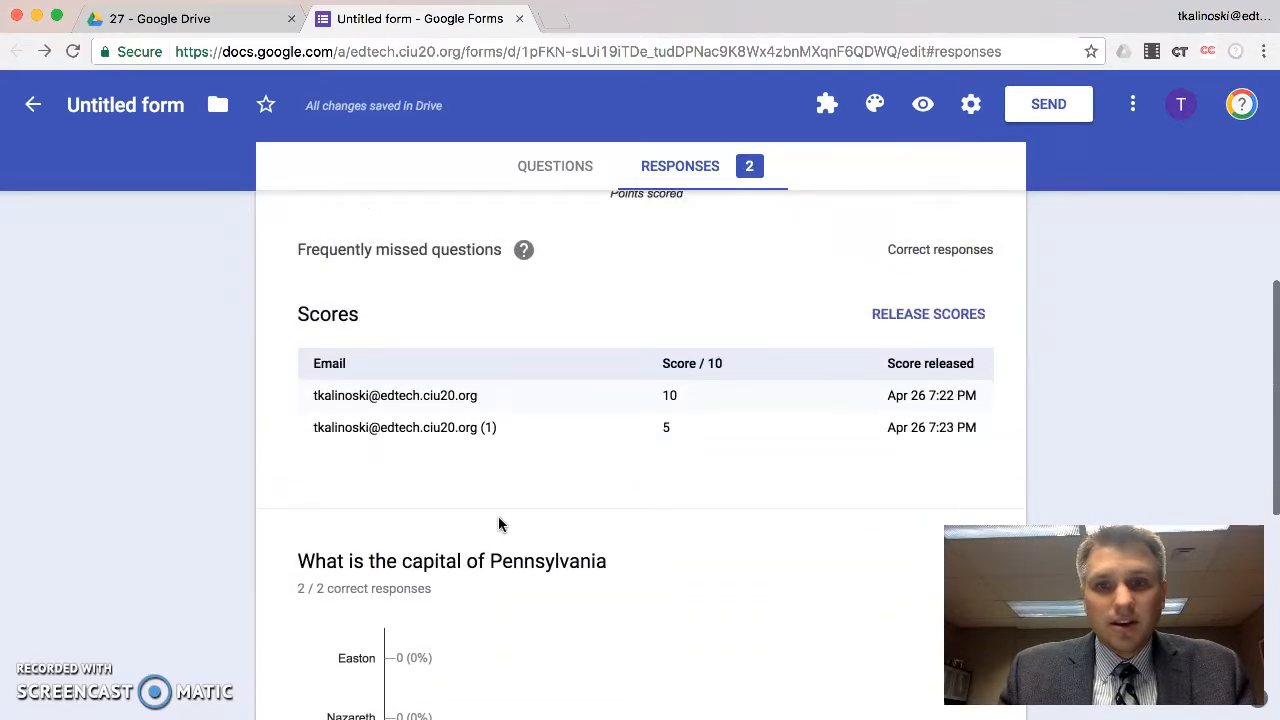
{"action": "scroll", "coordinate": [500, 524], "scroll_direction": "up", "scroll_amount": 1}
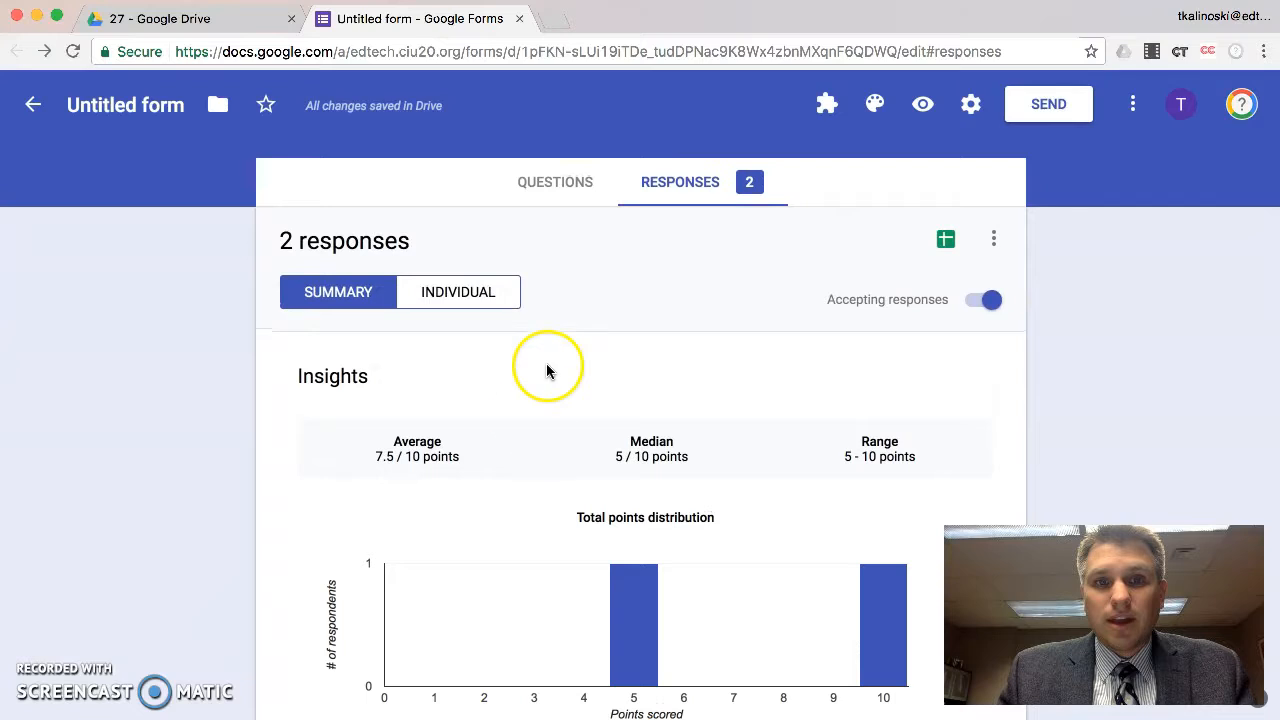